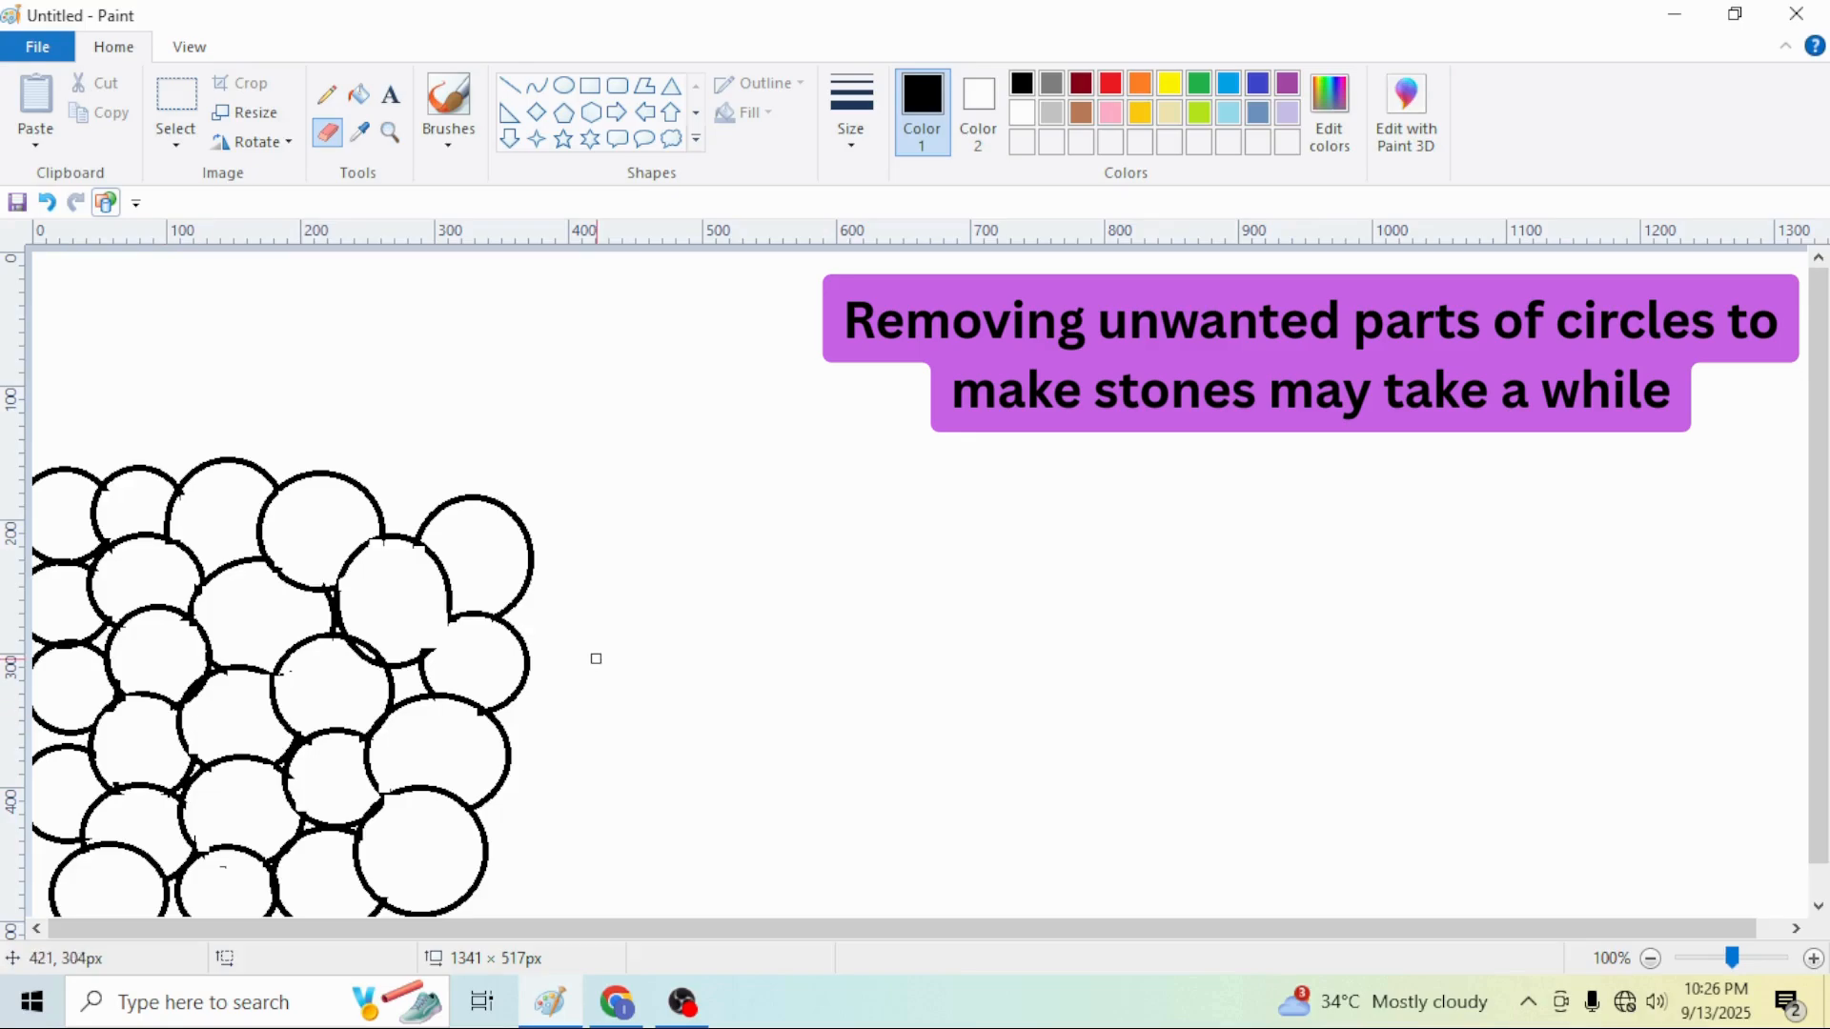
# Fill every stone circle in the cluster with light grey using the Fill tool
pyautogui.click(361, 96)
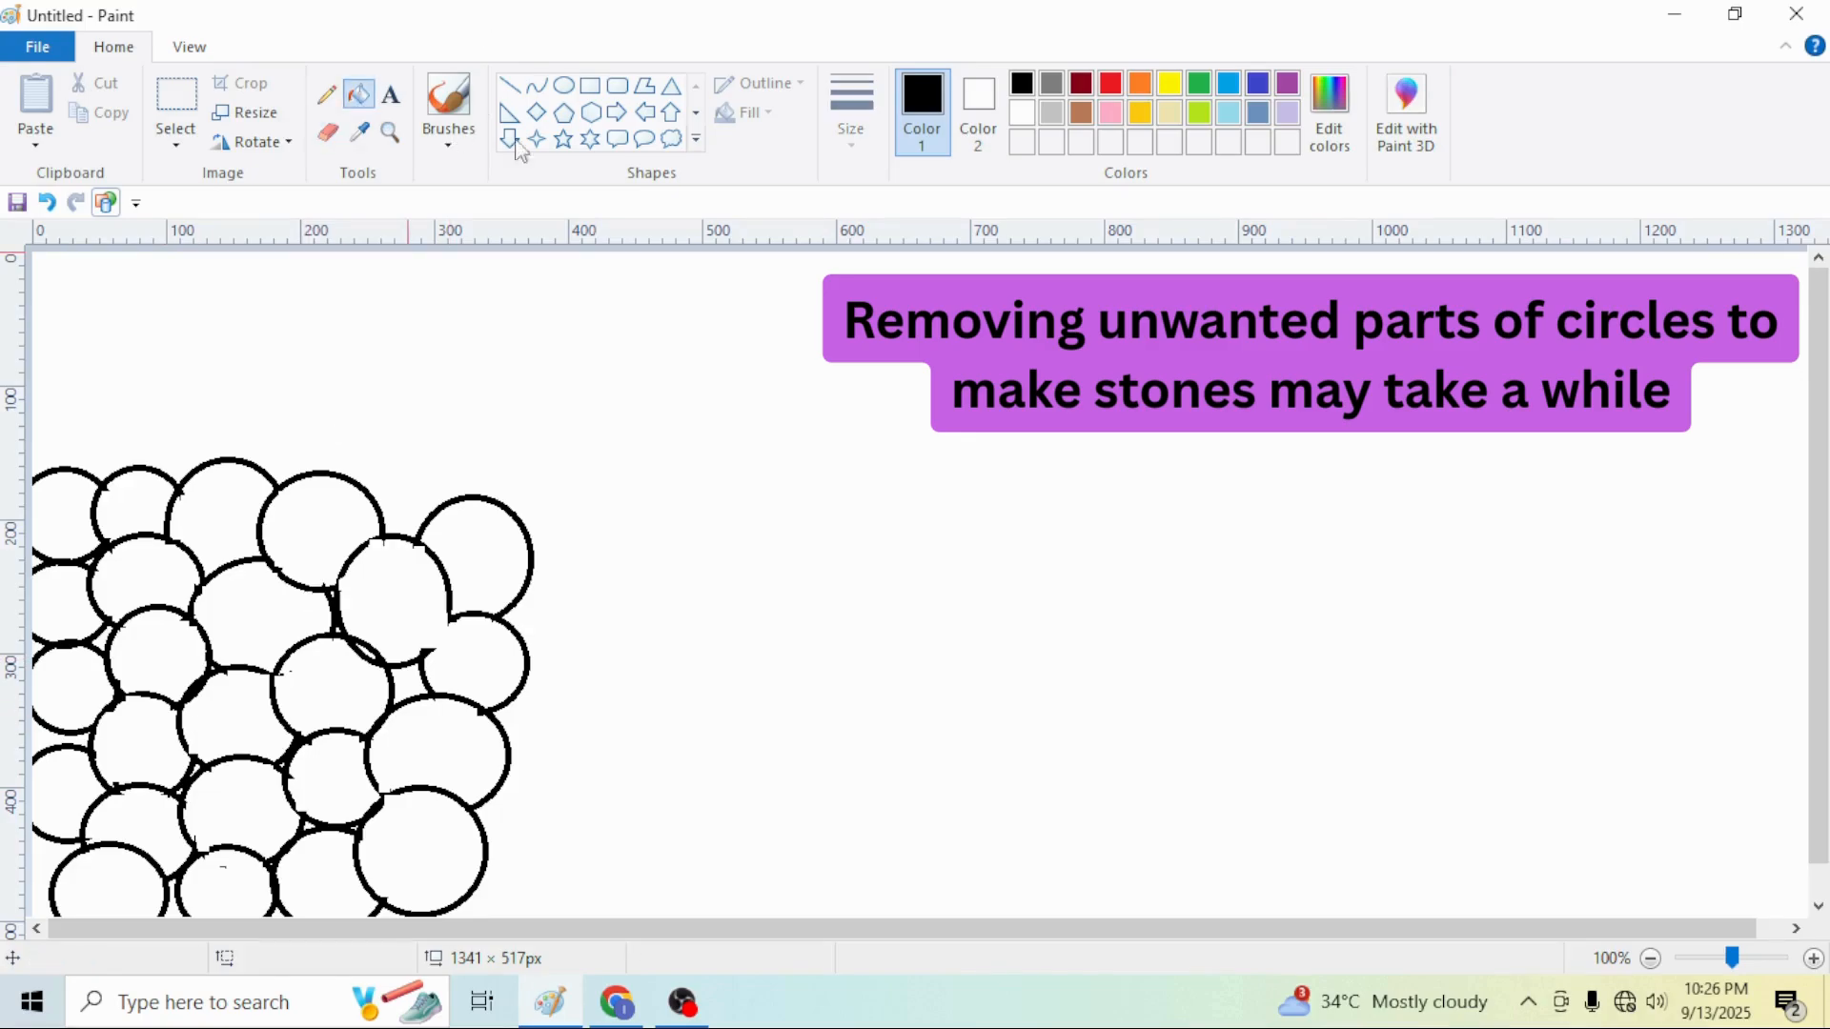
pyautogui.click(1065, 116)
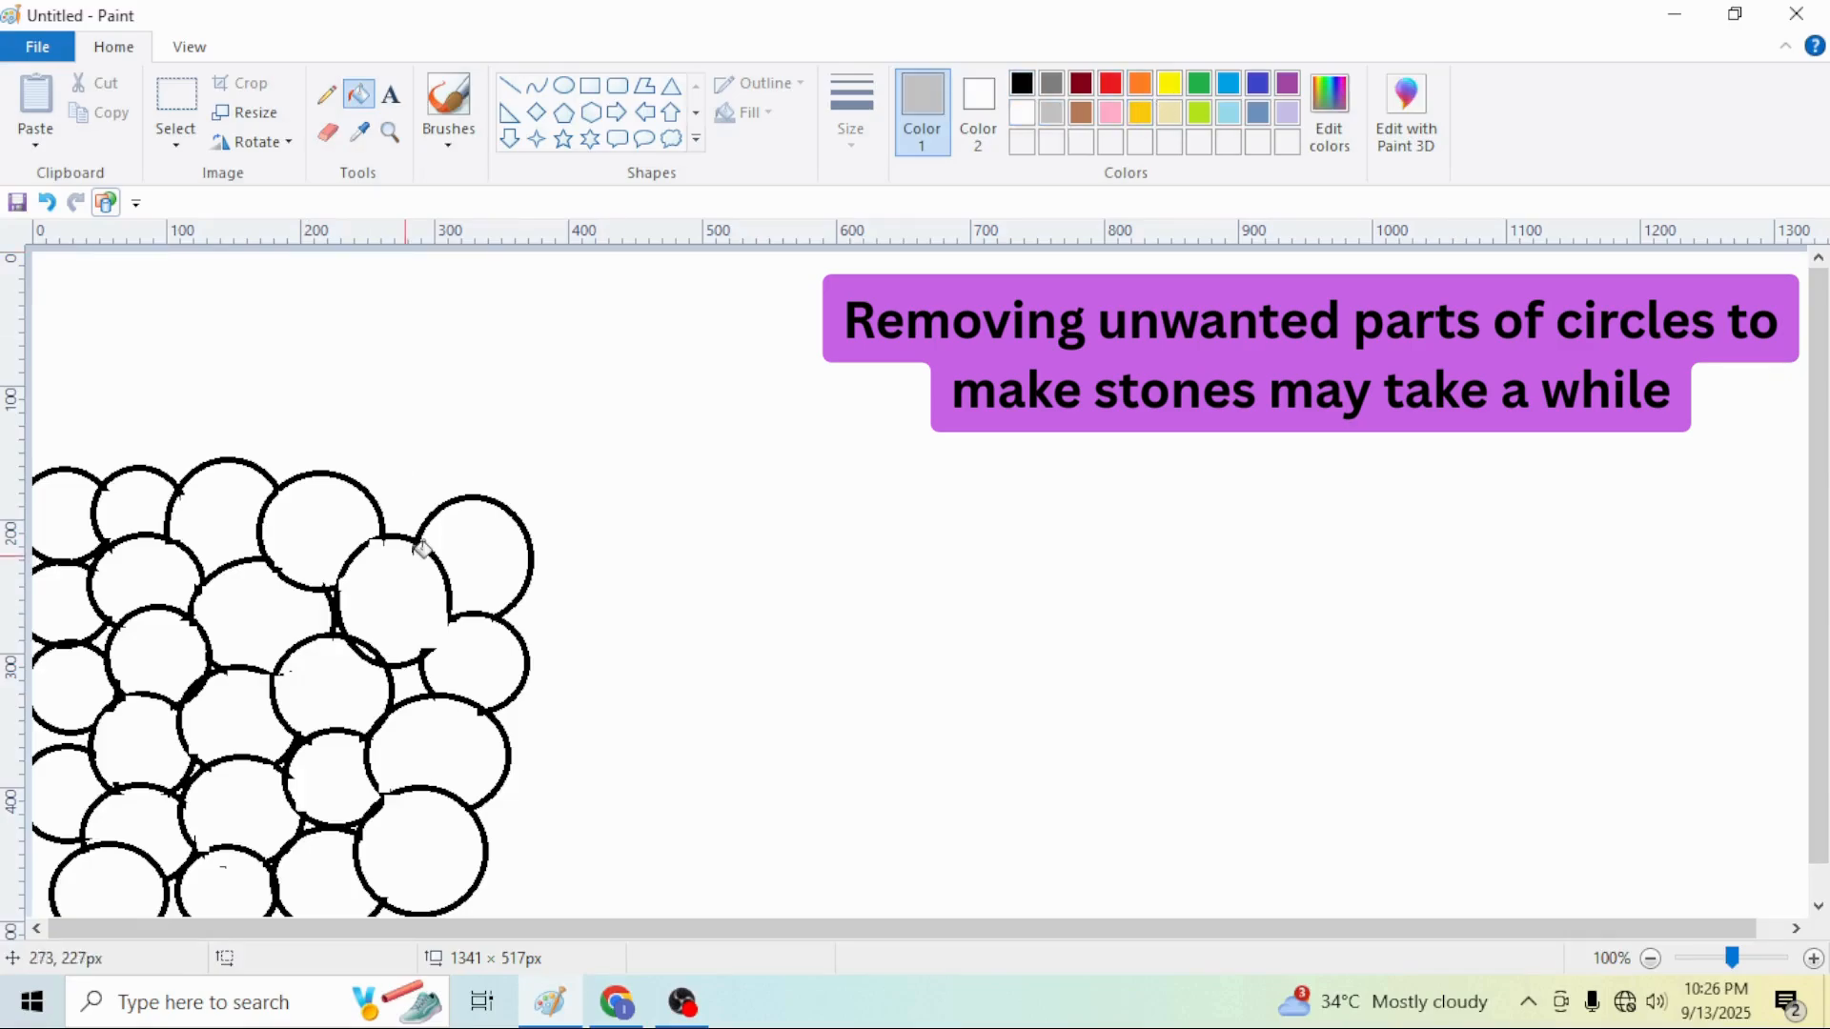
pyautogui.click(473, 543)
pyautogui.click(401, 600)
pyautogui.click(319, 546)
pyautogui.click(281, 586)
pyautogui.click(227, 505)
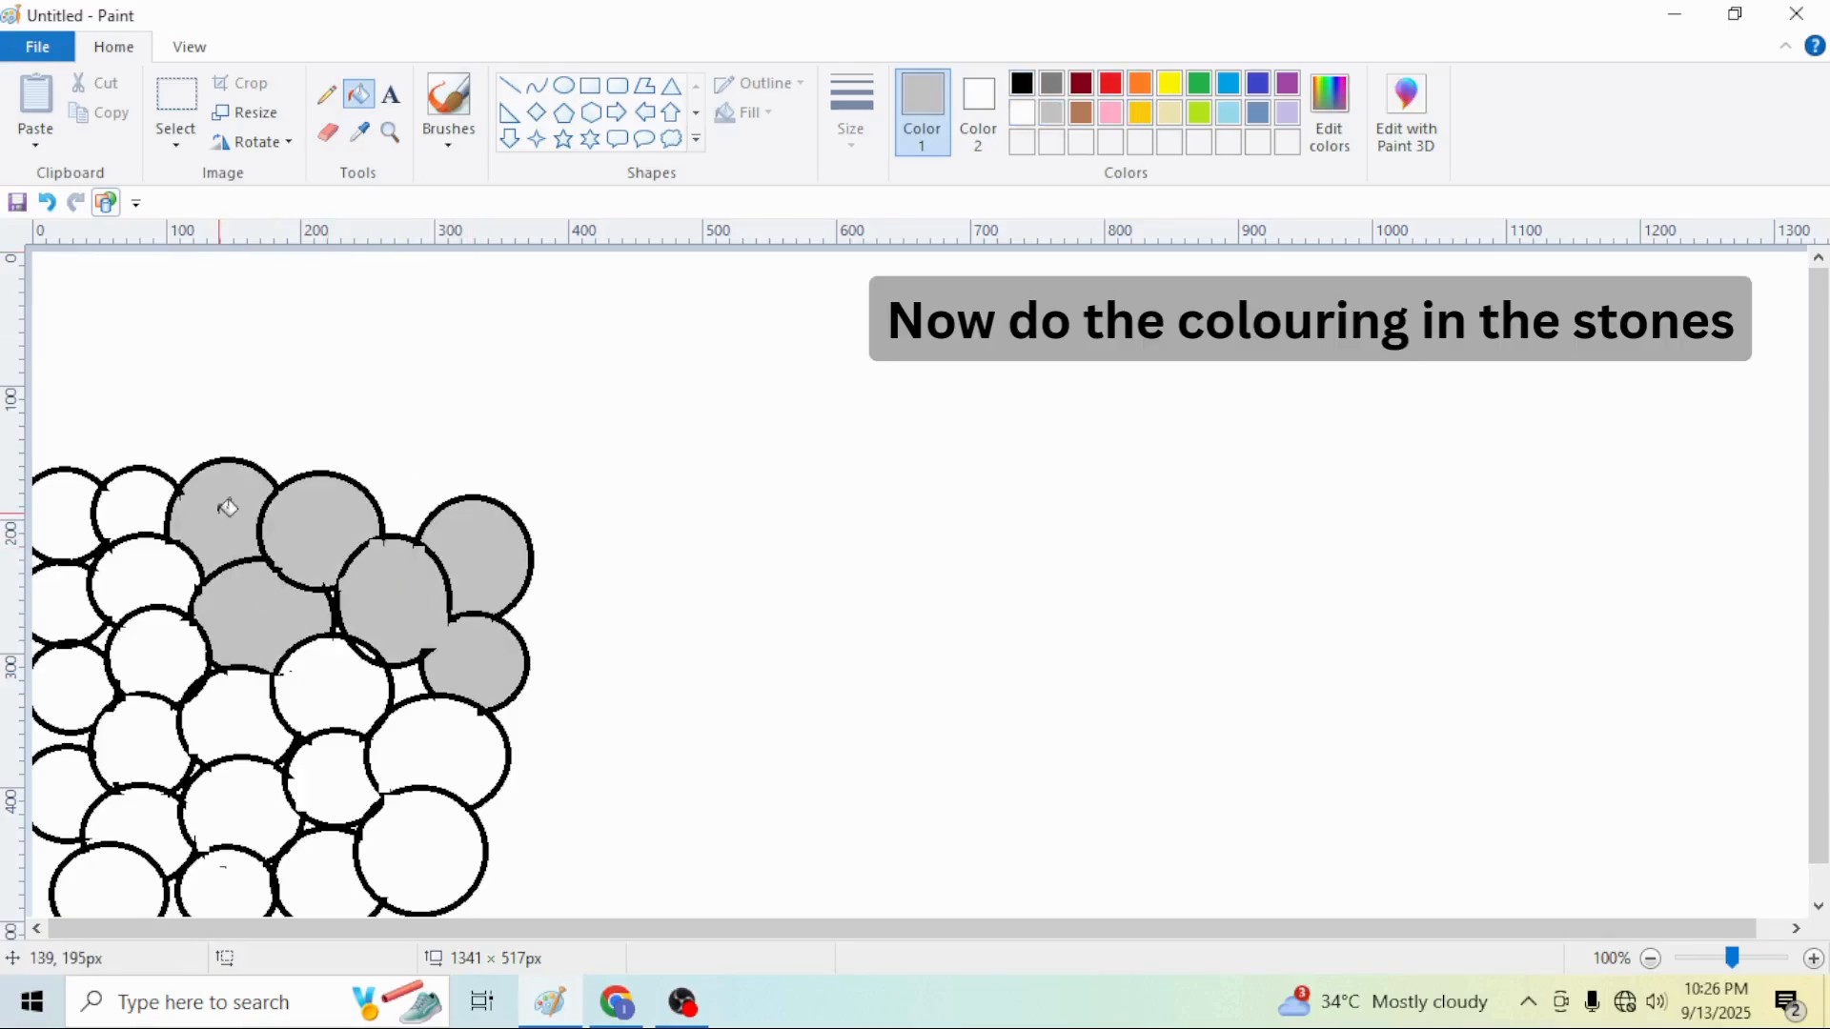
pyautogui.click(162, 549)
pyautogui.click(149, 487)
pyautogui.click(74, 506)
pyautogui.click(81, 591)
pyautogui.click(72, 684)
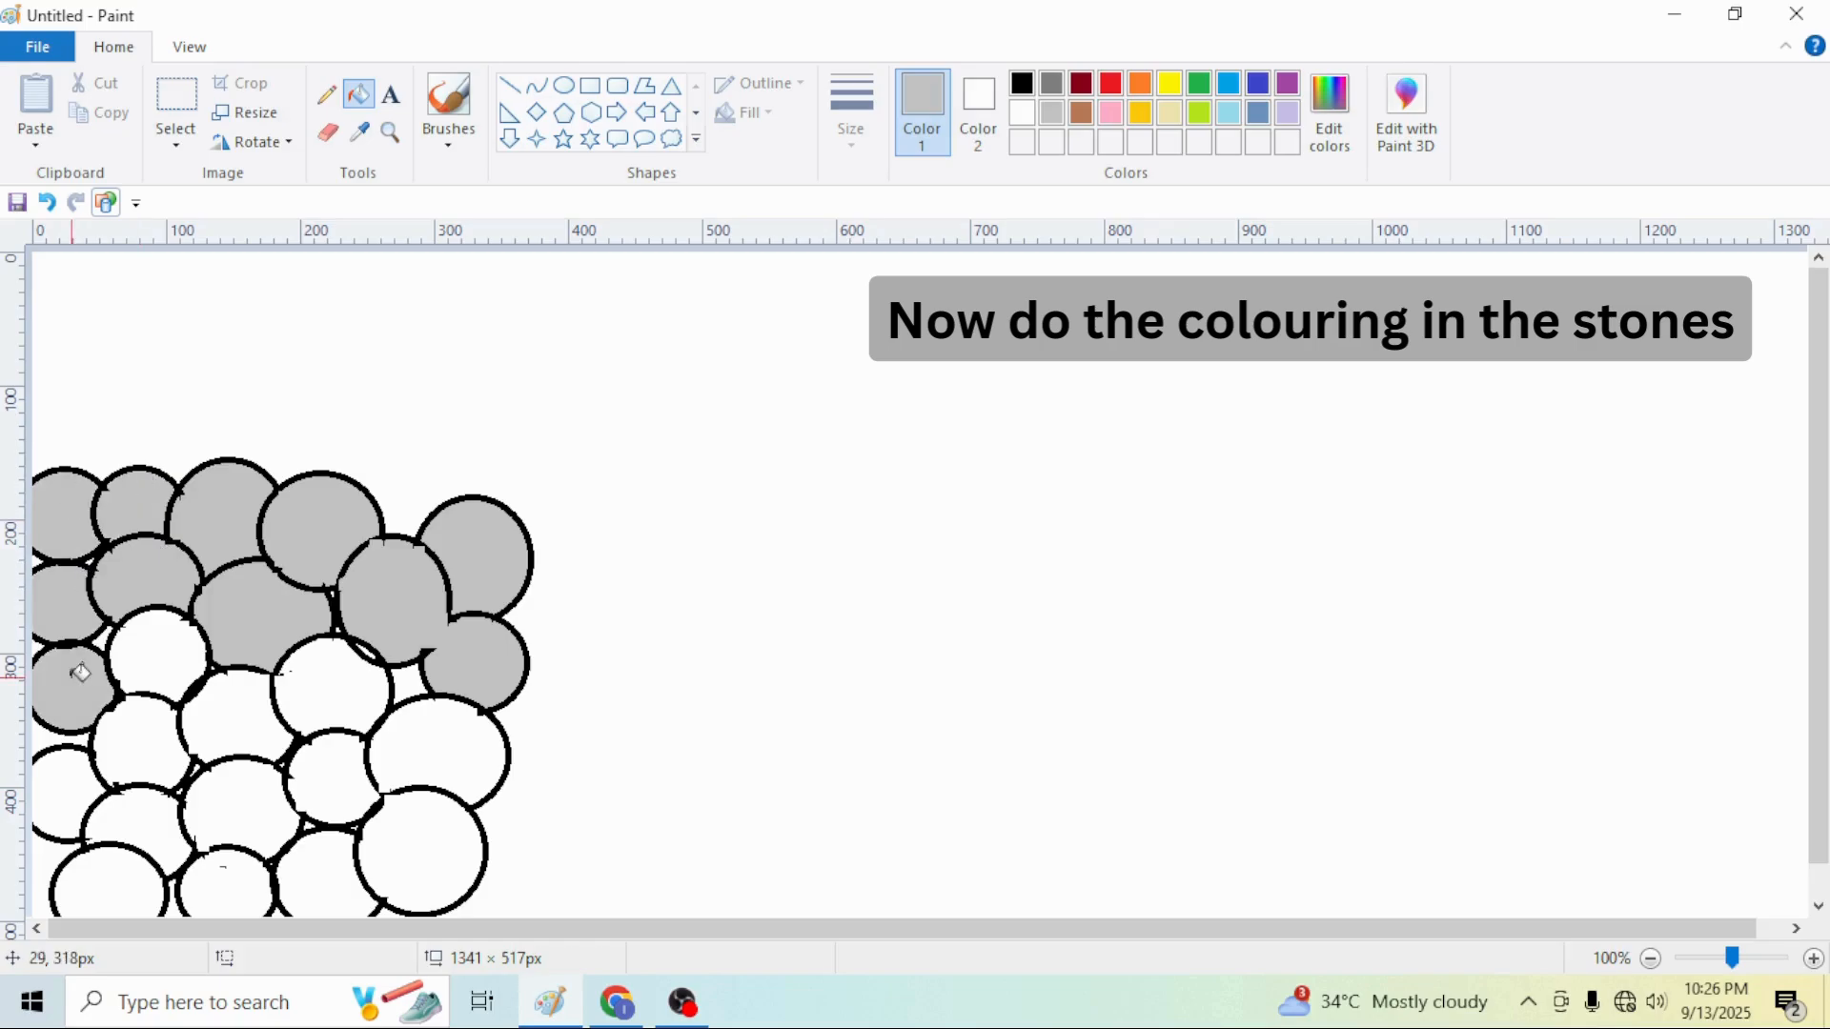
pyautogui.click(67, 791)
pyautogui.click(143, 742)
pyautogui.click(157, 658)
pyautogui.click(239, 716)
pyautogui.click(290, 665)
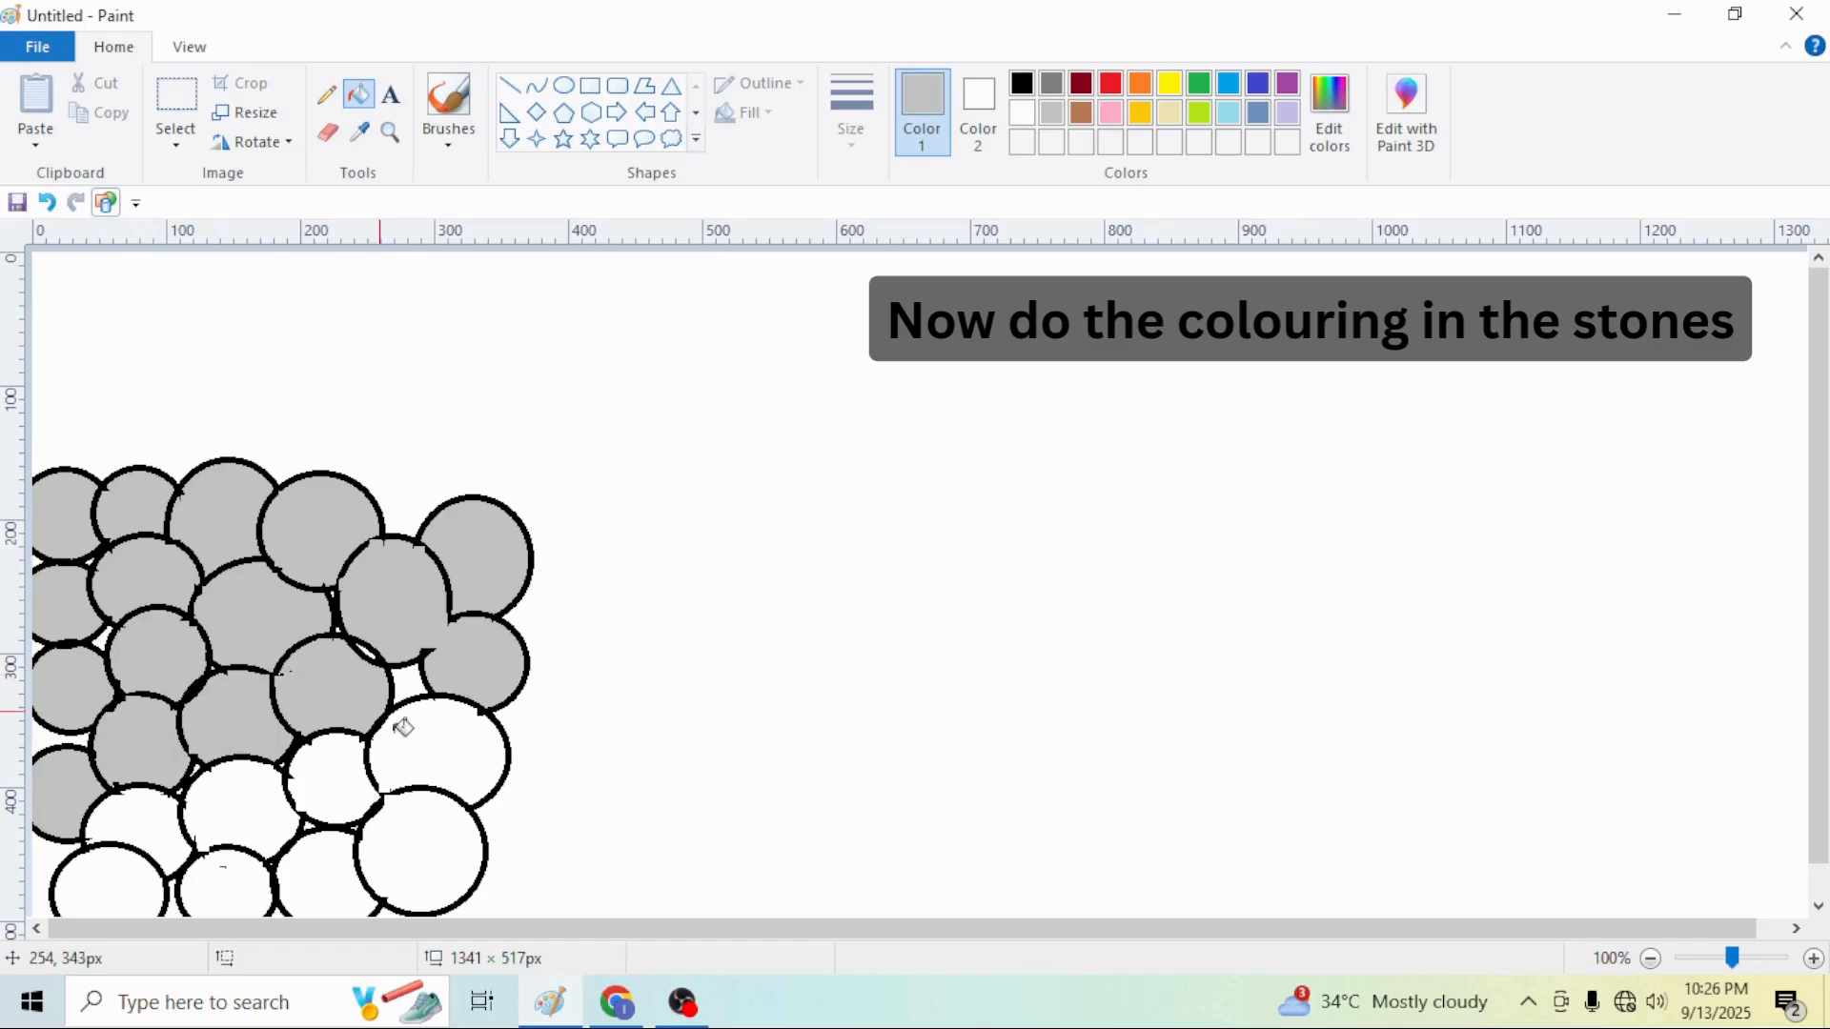
pyautogui.click(395, 727)
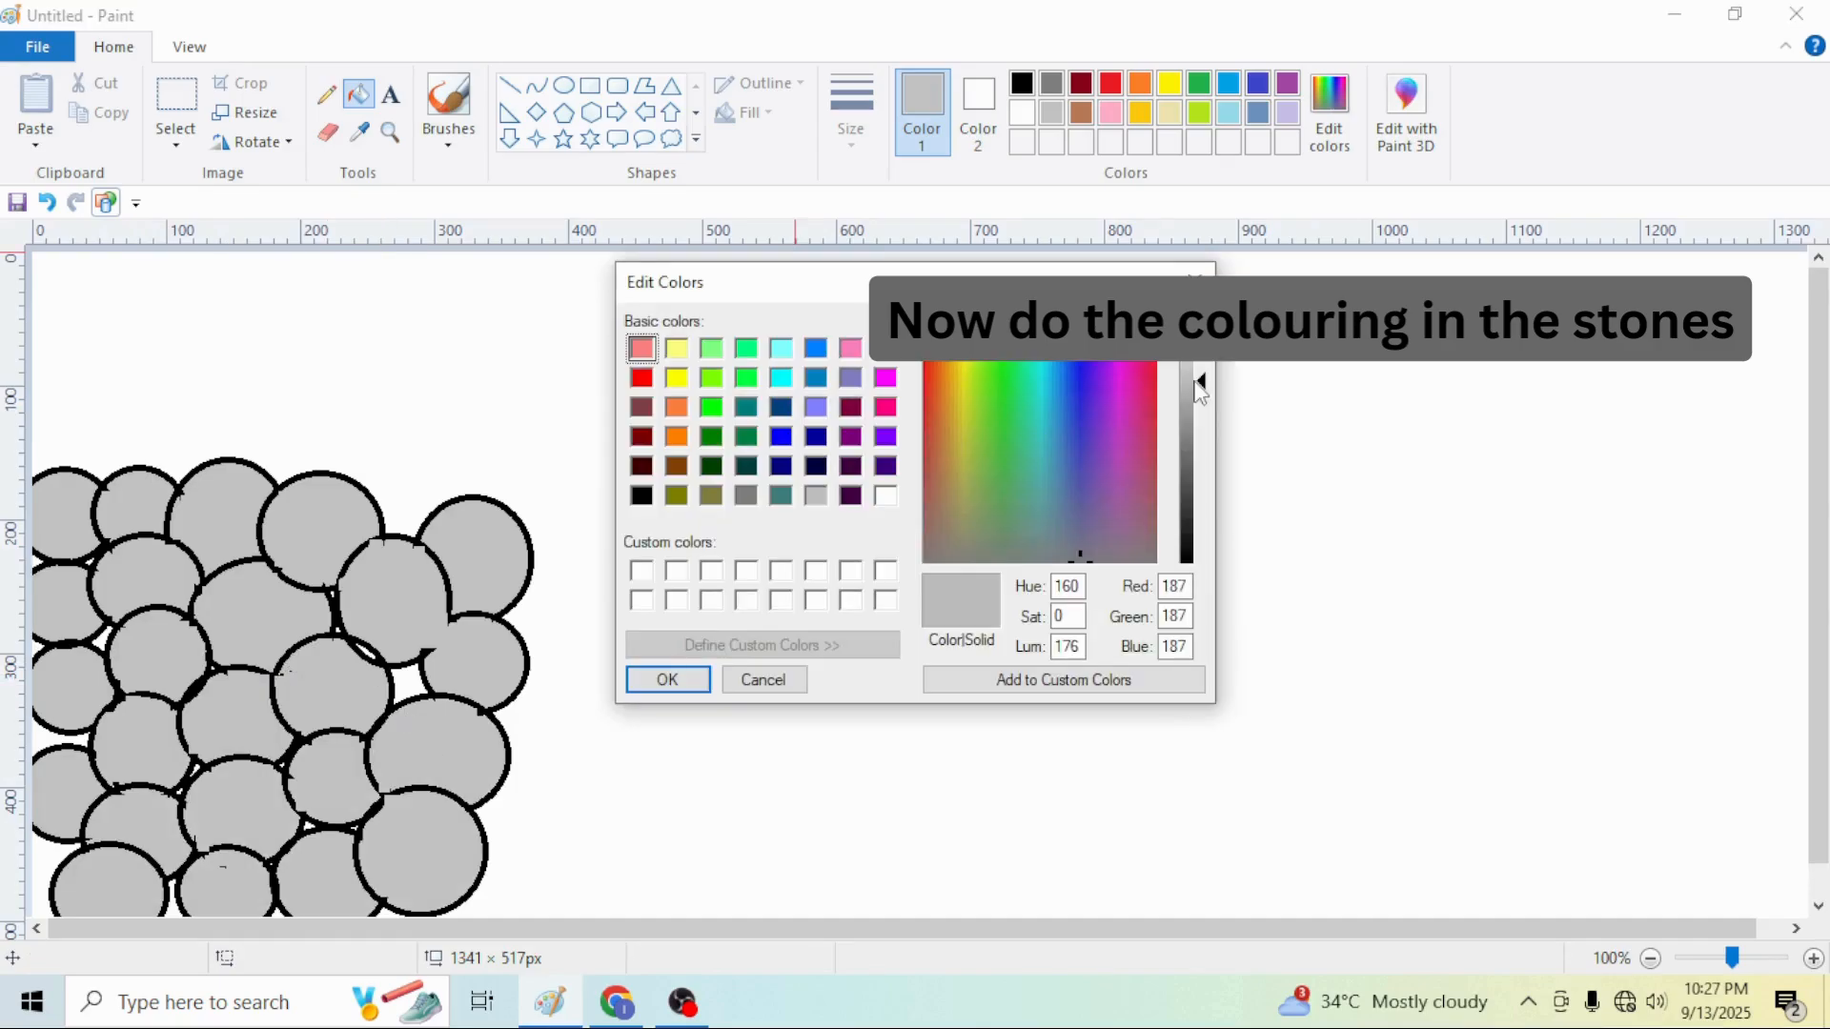
# Mix a darker grey (Red, Green, Blue 129) in Edit Colors and fill several stones with it
pyautogui.moveTo(1203, 382); pyautogui.dragTo(1201, 437)
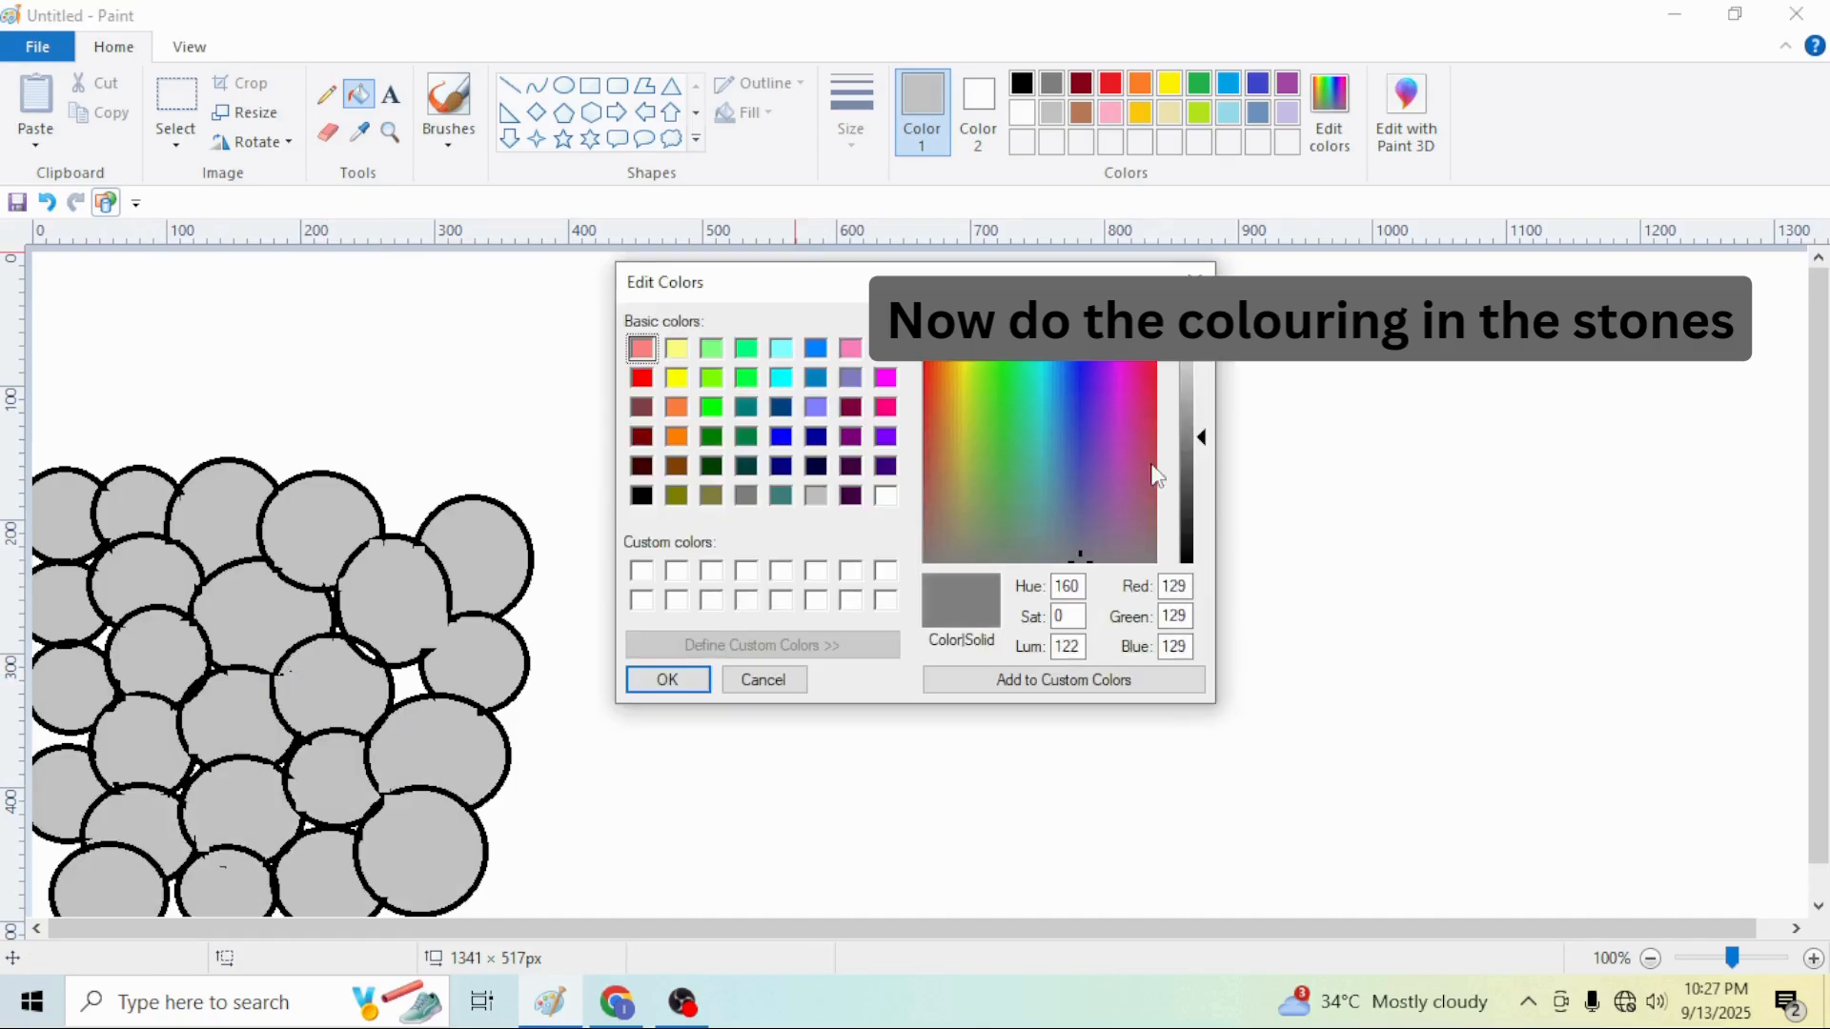
pyautogui.click(684, 680)
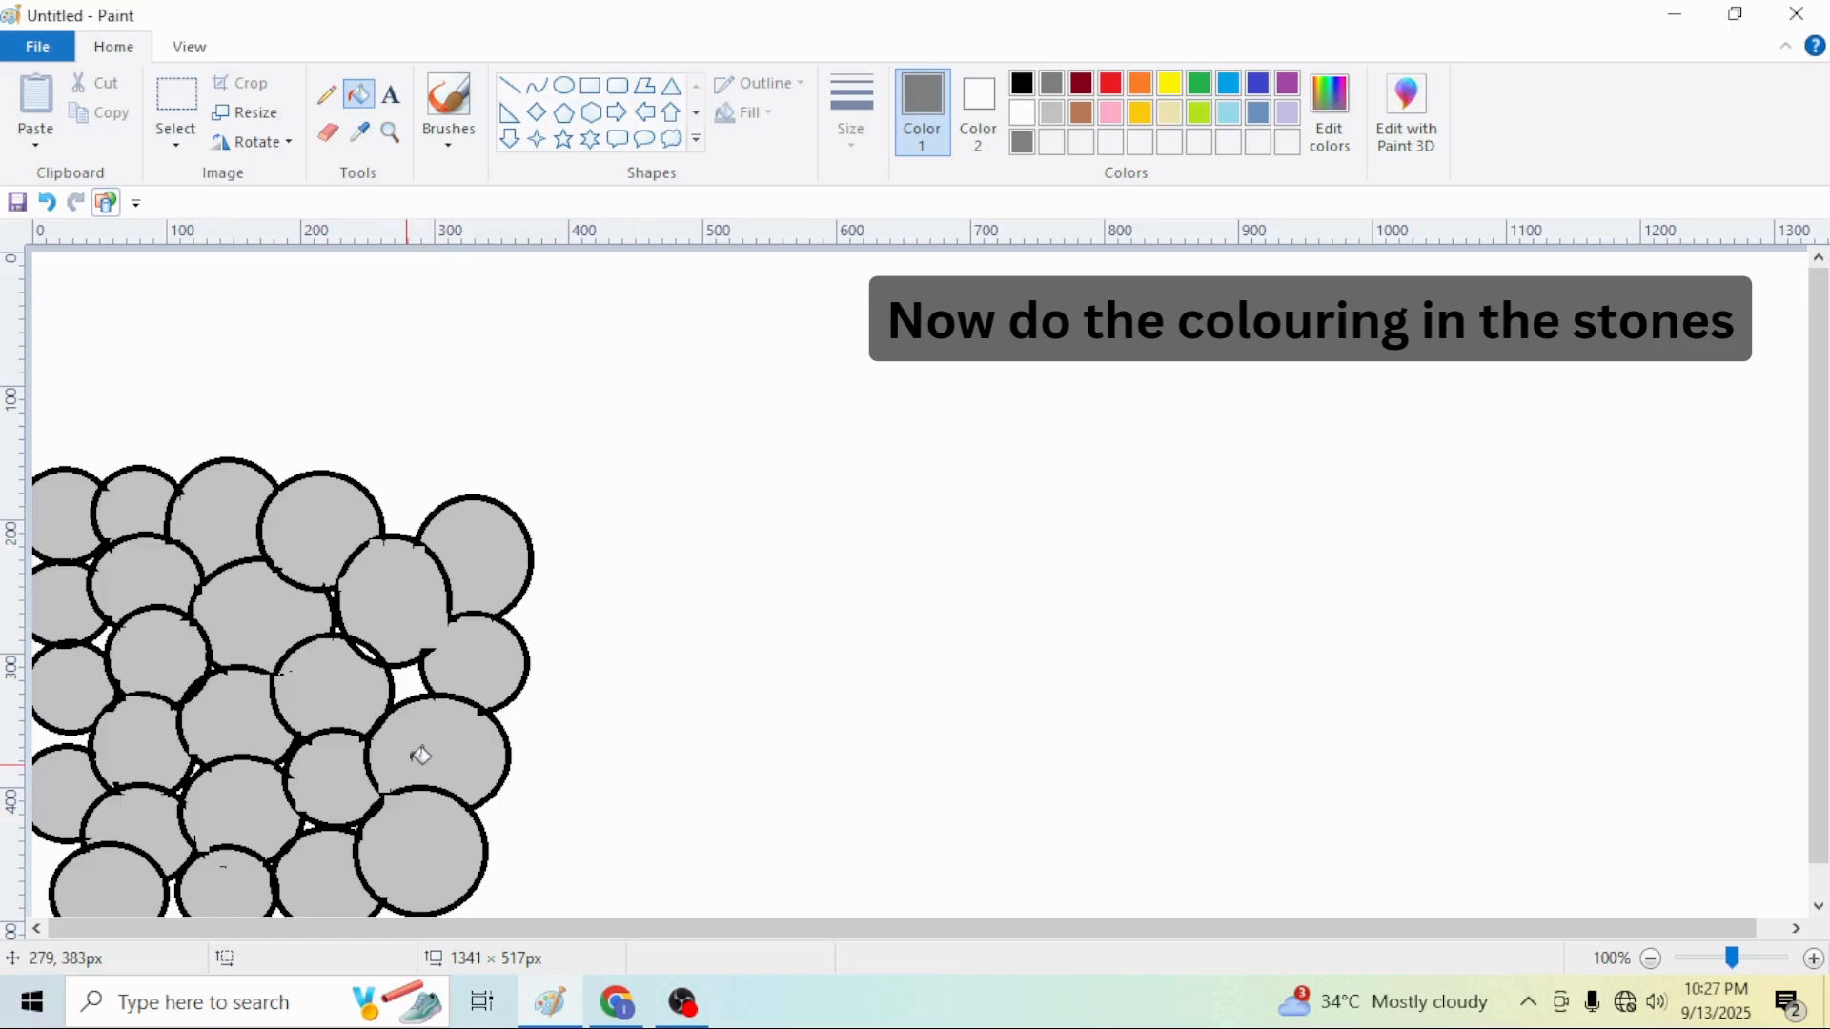
pyautogui.click(478, 665)
pyautogui.click(391, 605)
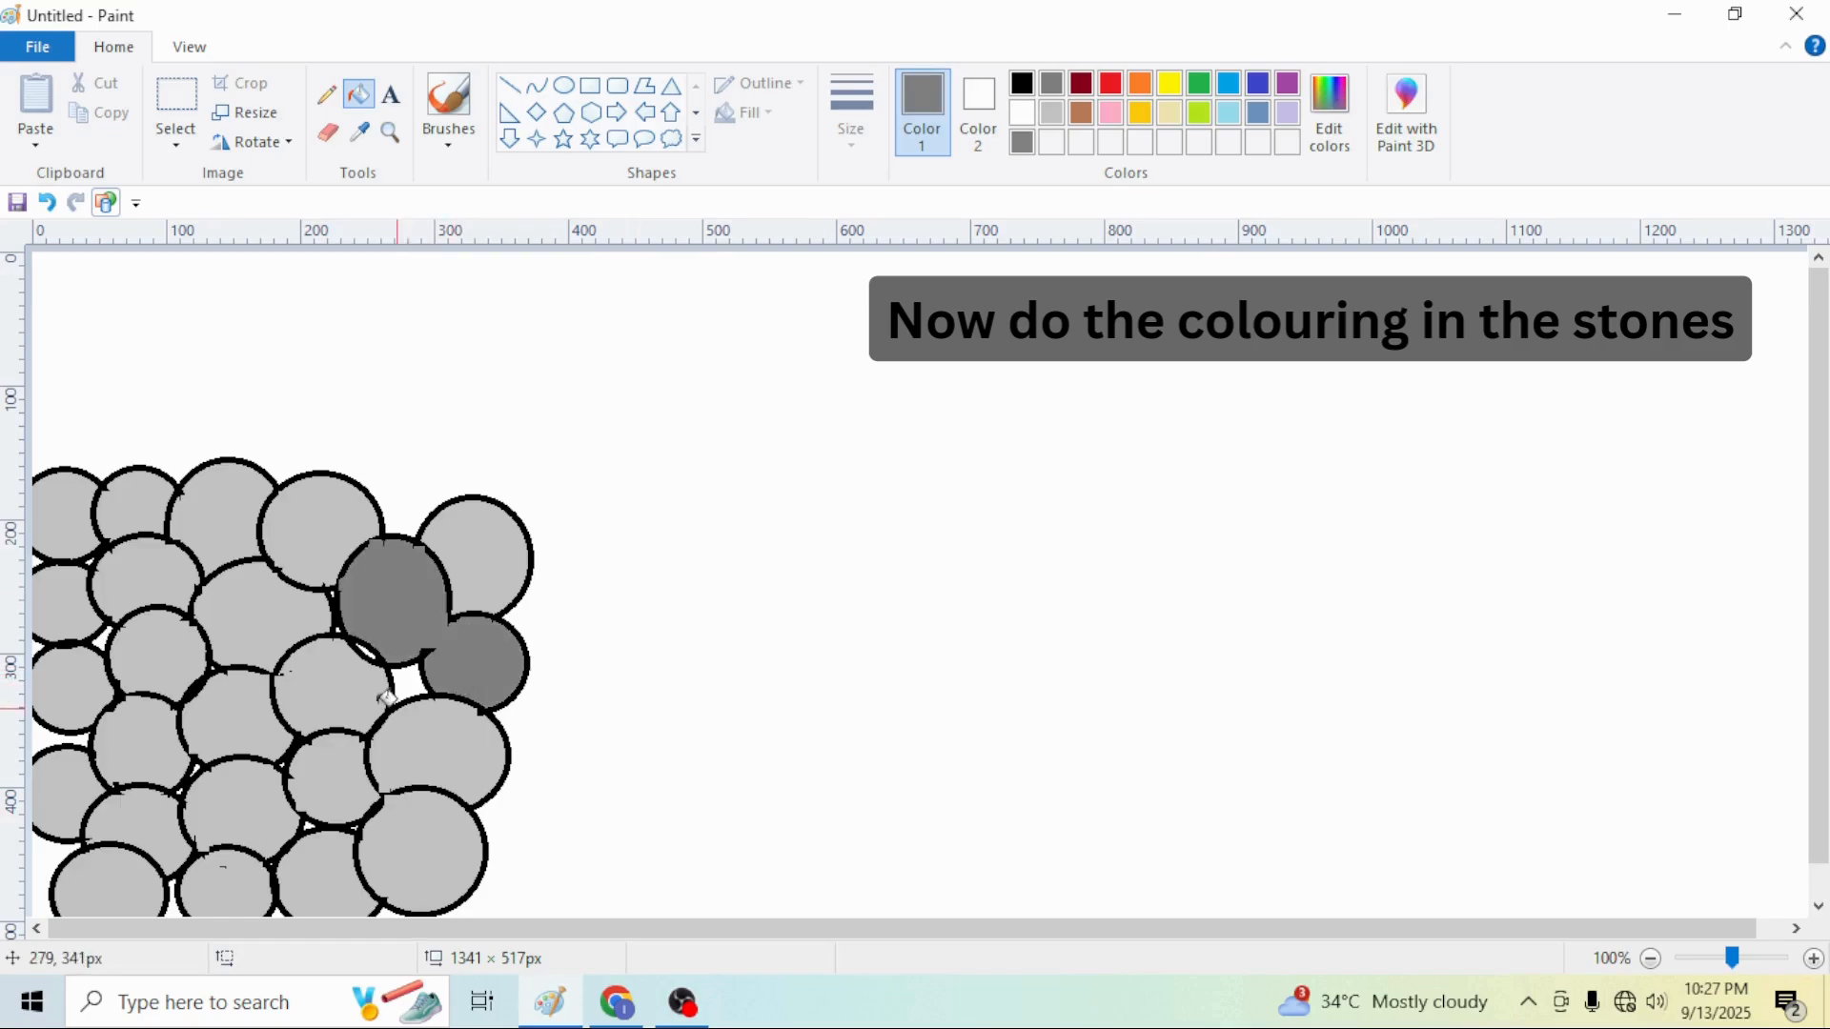
pyautogui.click(293, 695)
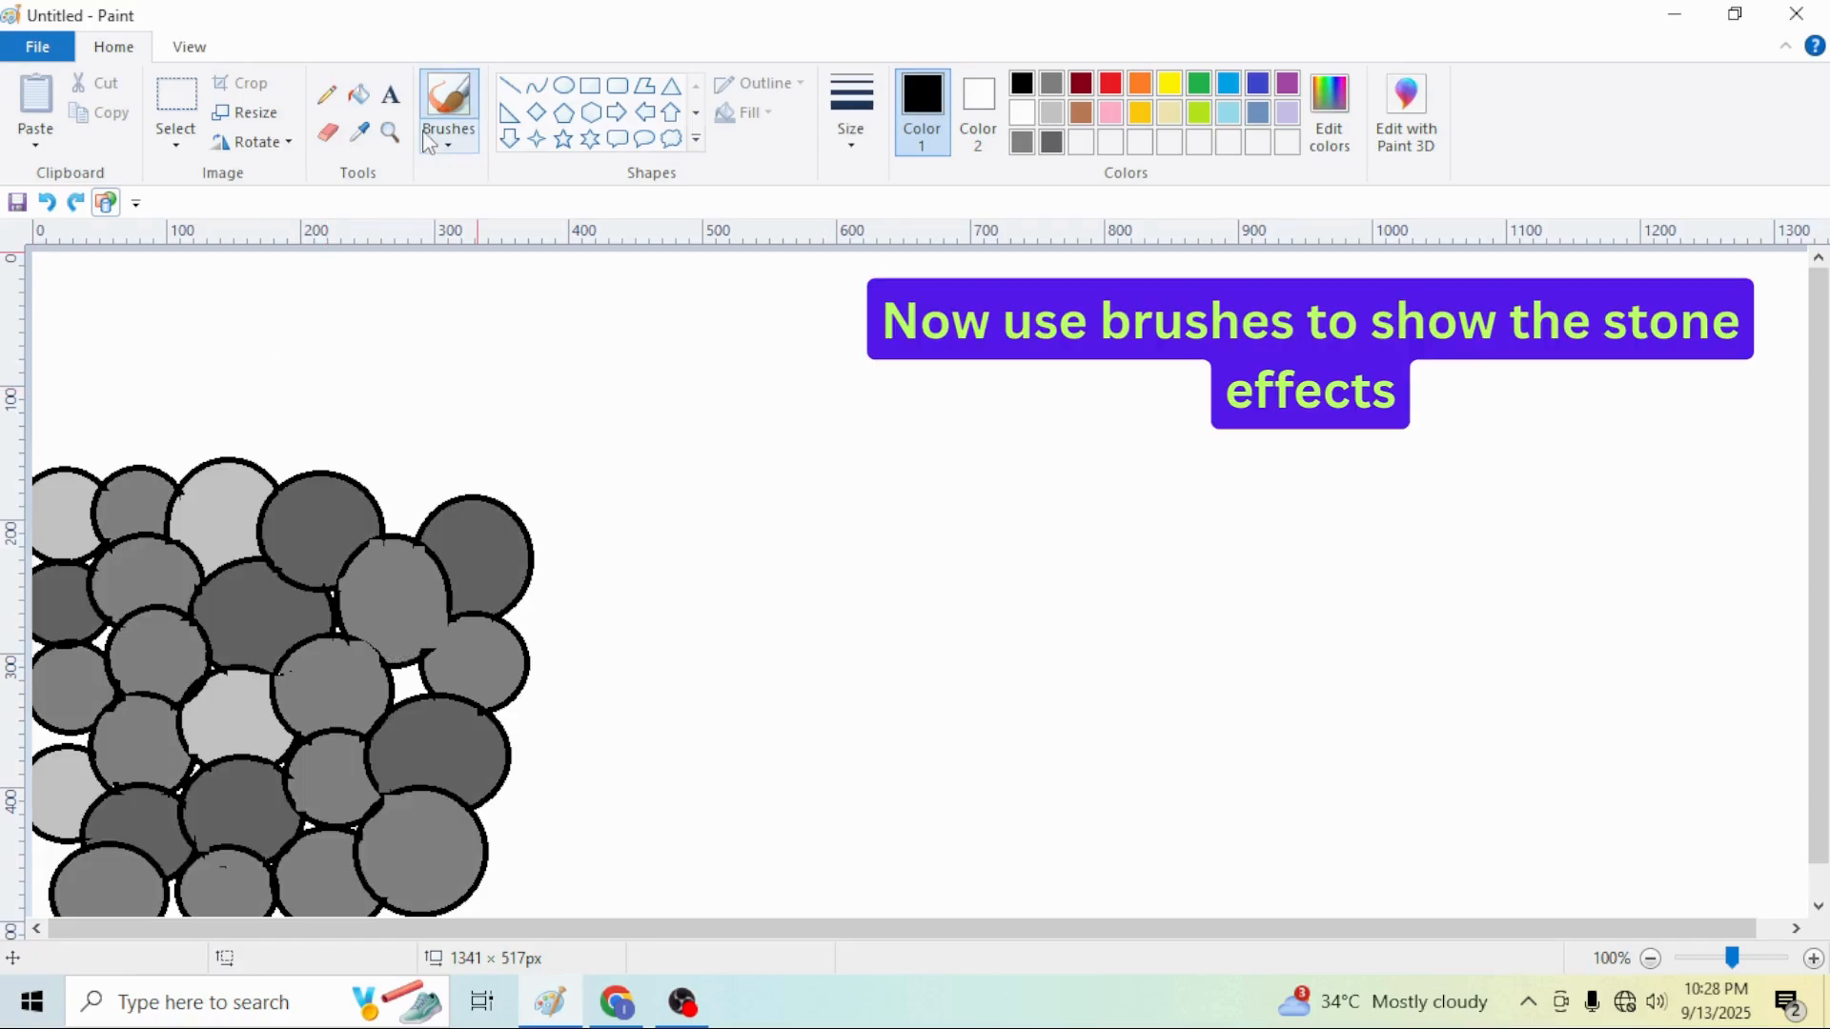
# Choose a brush and paint black shading strokes across the stones for a rocky effect
pyautogui.click(448, 133)
pyautogui.click(502, 239)
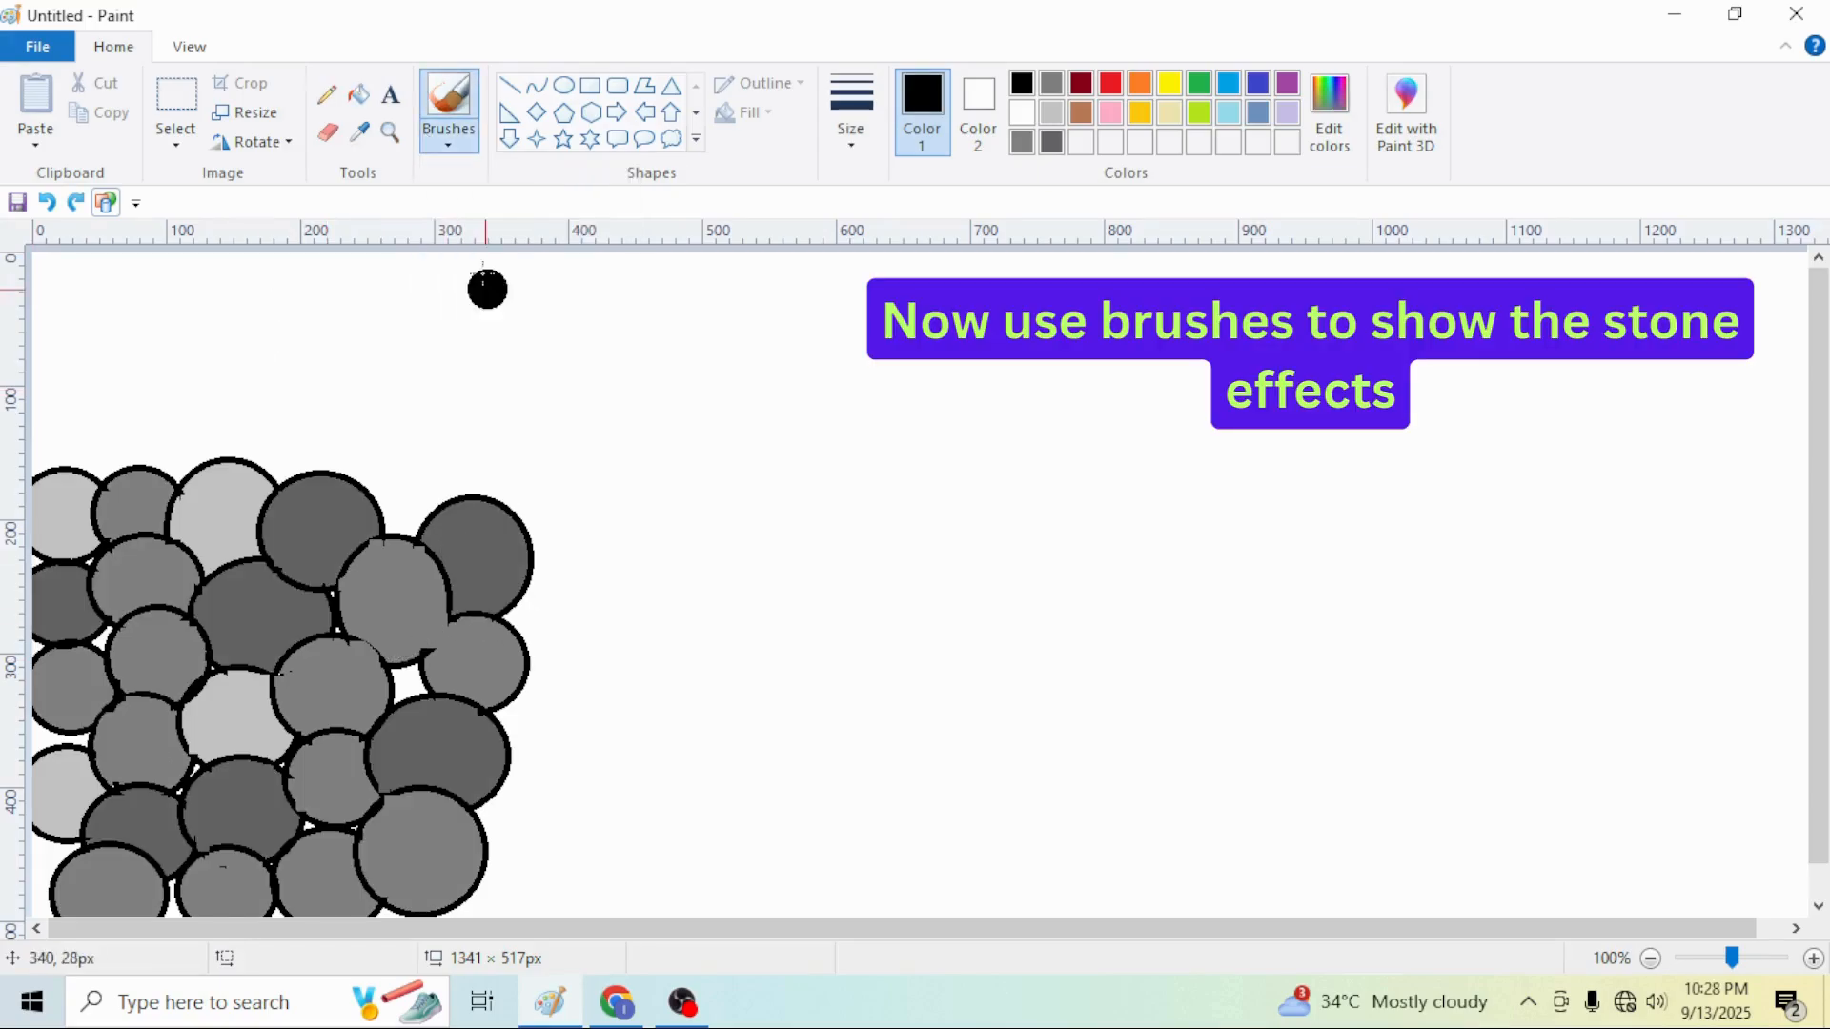
pyautogui.moveTo(473, 507)
pyautogui.mouseDown()
pyautogui.moveTo(501, 593)
pyautogui.moveTo(469, 513)
pyautogui.moveTo(491, 515)
pyautogui.moveTo(511, 618)
pyautogui.moveTo(488, 629)
pyautogui.moveTo(502, 688)
pyautogui.moveTo(507, 660)
pyautogui.moveTo(472, 635)
pyautogui.moveTo(486, 681)
pyautogui.moveTo(508, 677)
pyautogui.moveTo(447, 712)
pyautogui.moveTo(482, 790)
pyautogui.moveTo(434, 712)
pyautogui.mouseUp()
pyautogui.moveTo(381, 545)
pyautogui.mouseDown()
pyautogui.moveTo(430, 609)
pyautogui.moveTo(419, 644)
pyautogui.moveTo(419, 565)
pyautogui.moveTo(367, 578)
pyautogui.mouseUp()
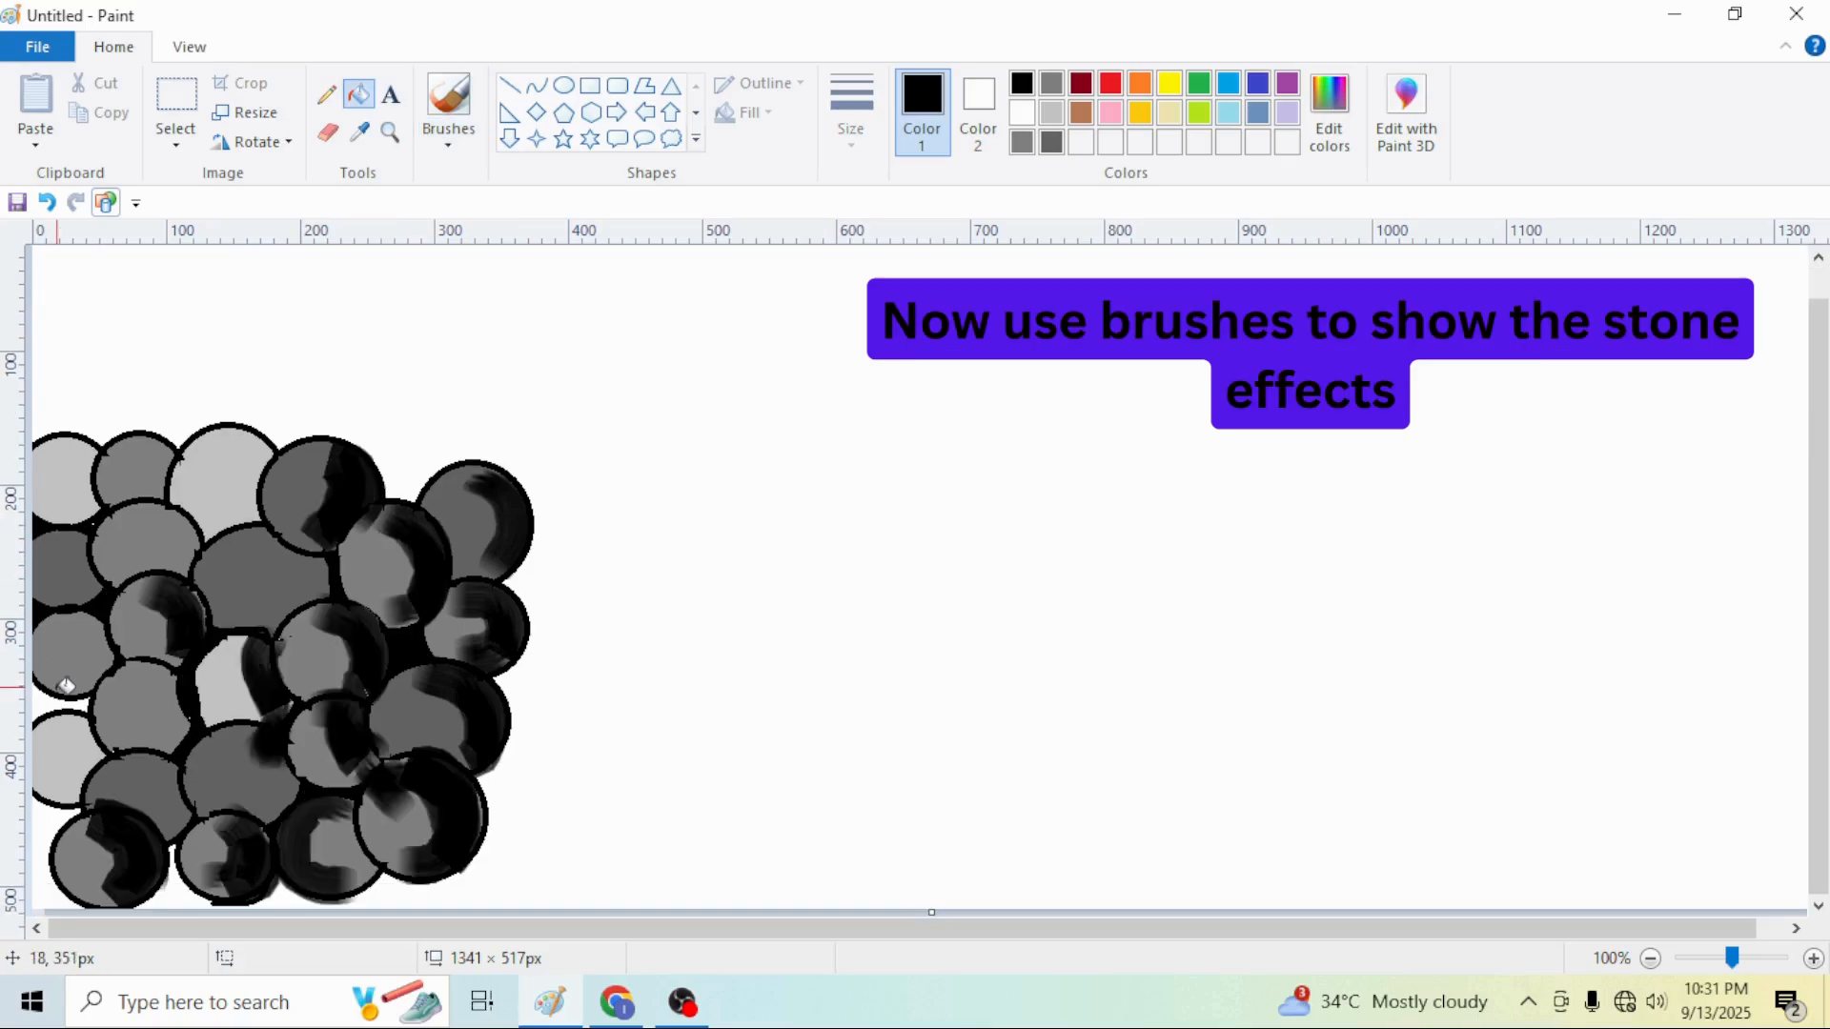
pyautogui.click(73, 706)
pyautogui.click(61, 817)
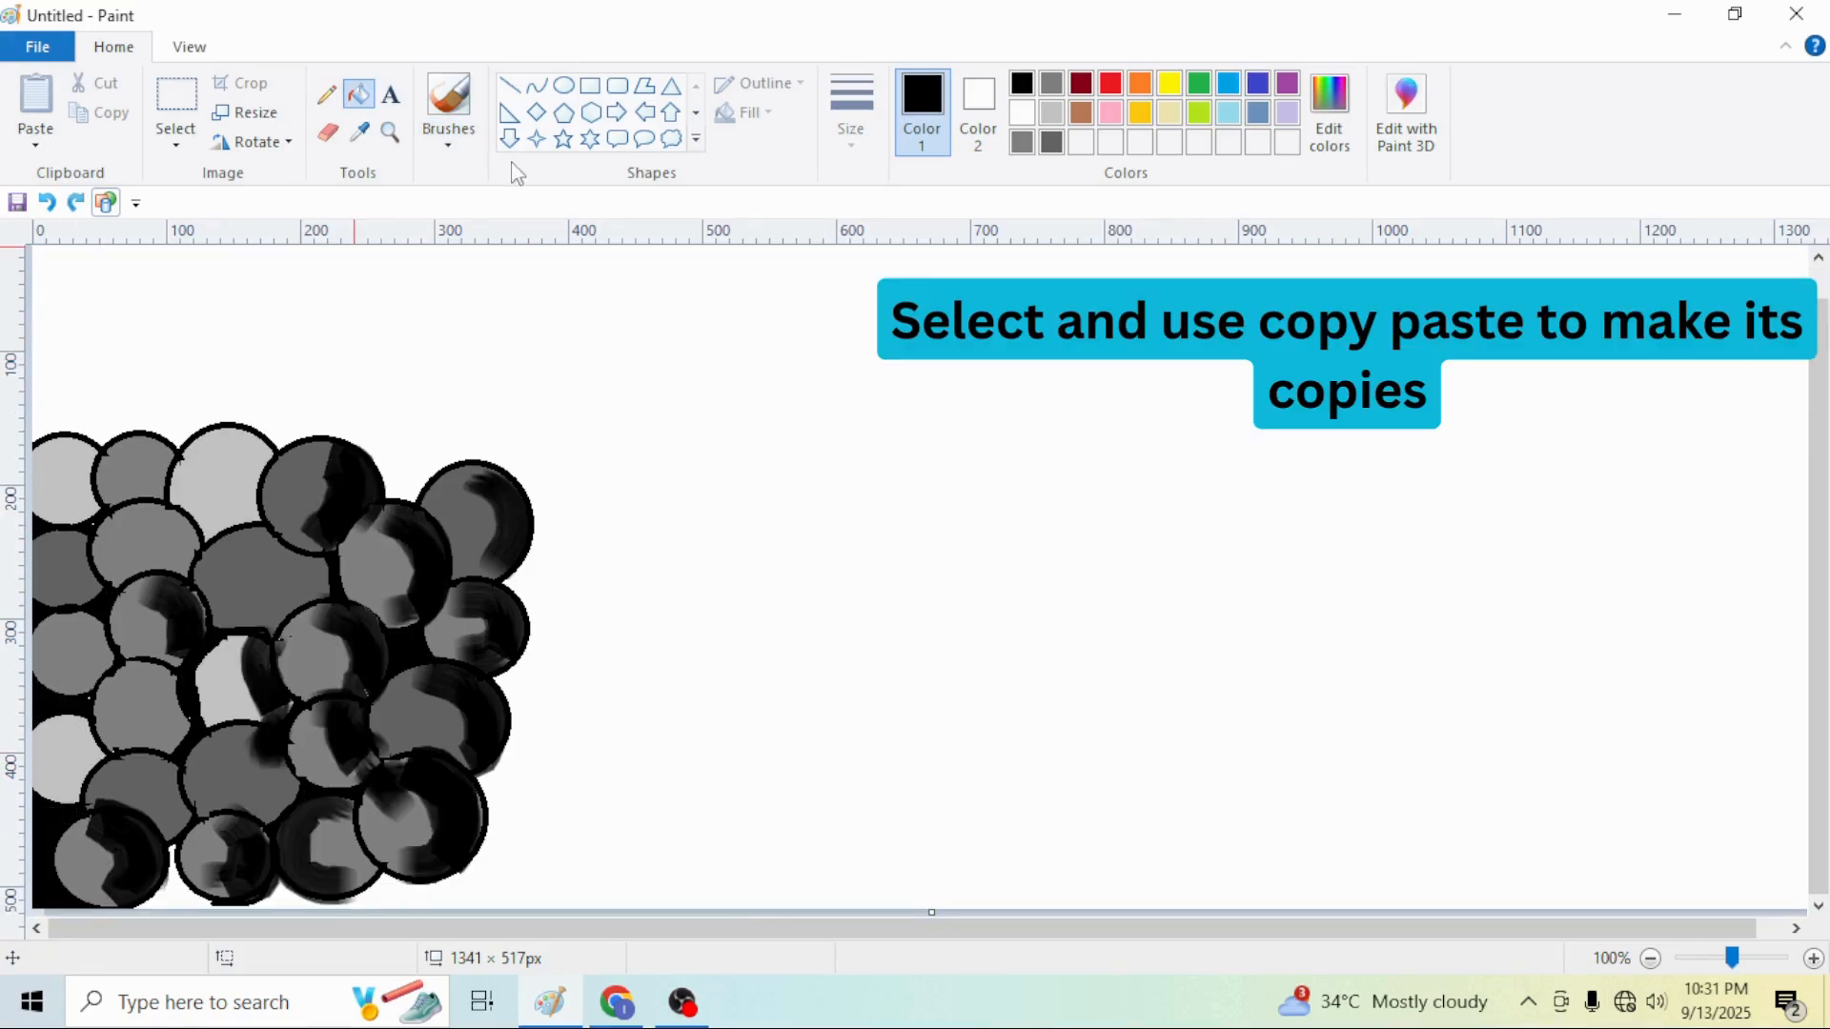
# Draw a short vertical line at the bottom edge of the stone cluster
pyautogui.click(510, 86)
pyautogui.moveTo(415, 882); pyautogui.dragTo(415, 910)
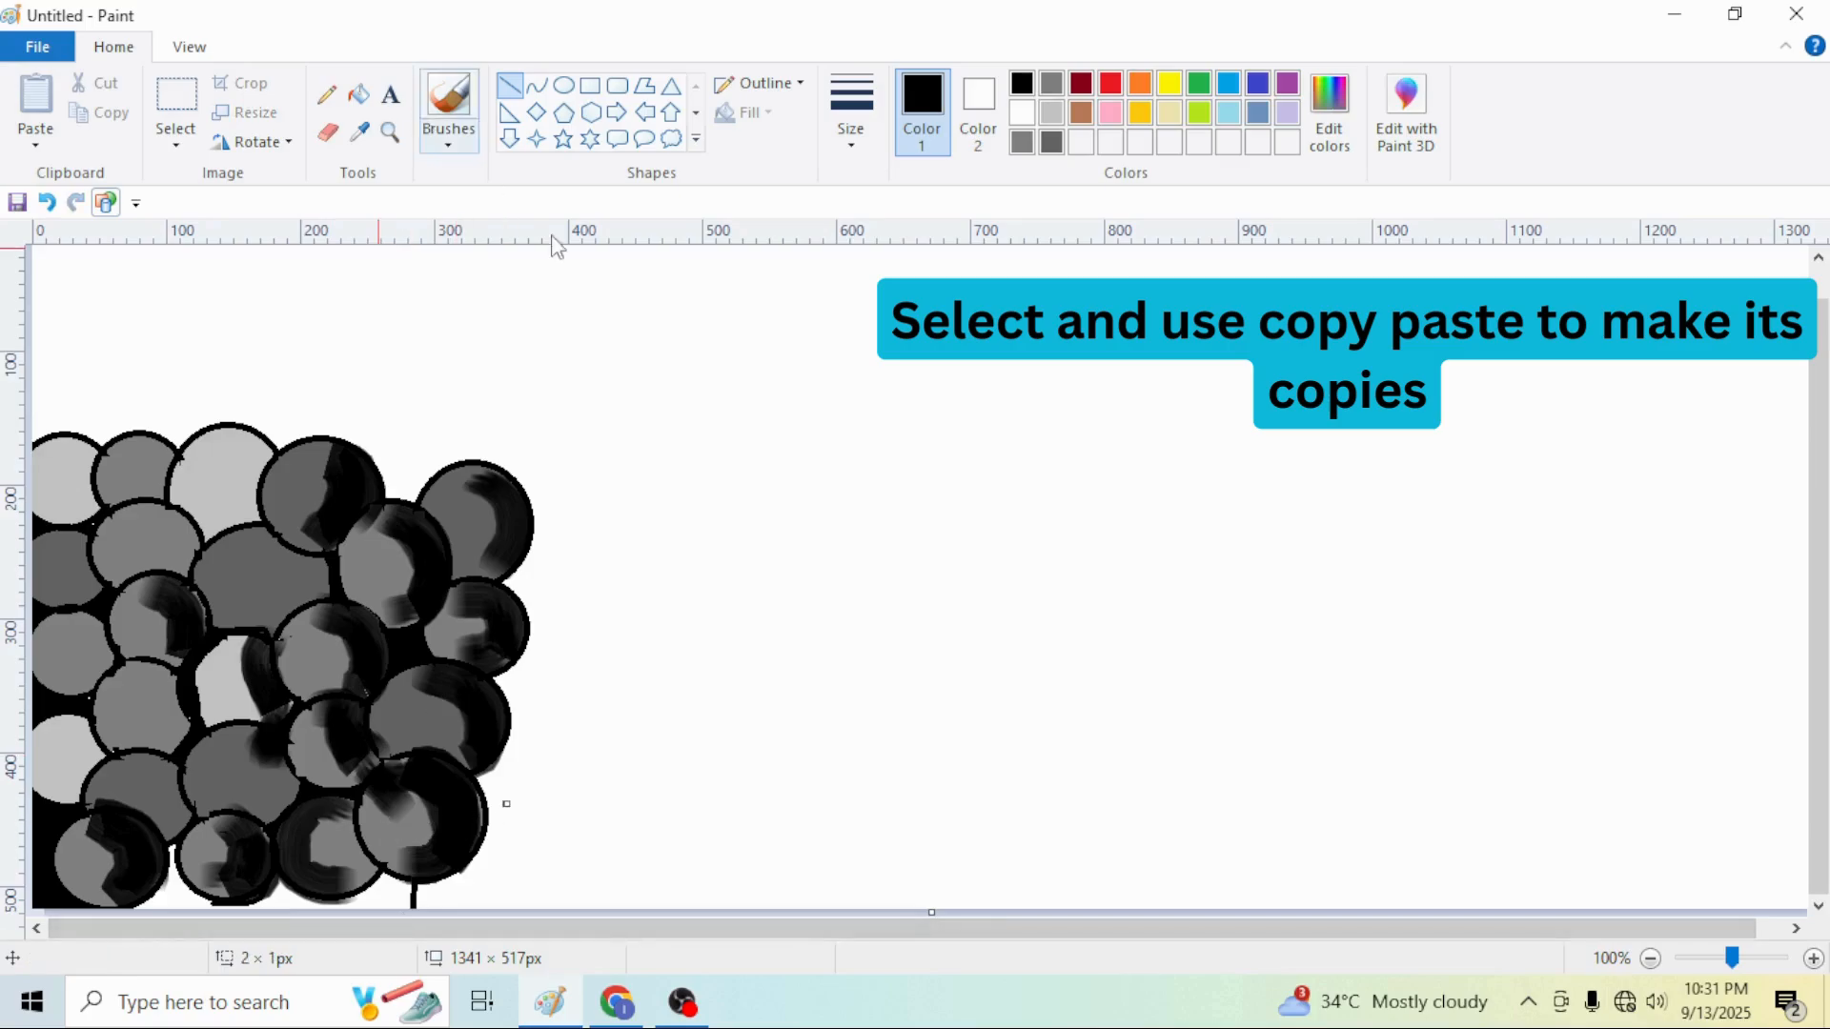
pyautogui.click(359, 95)
# Select the whole stone cluster, copy it and paste a copy
pyautogui.click(177, 105)
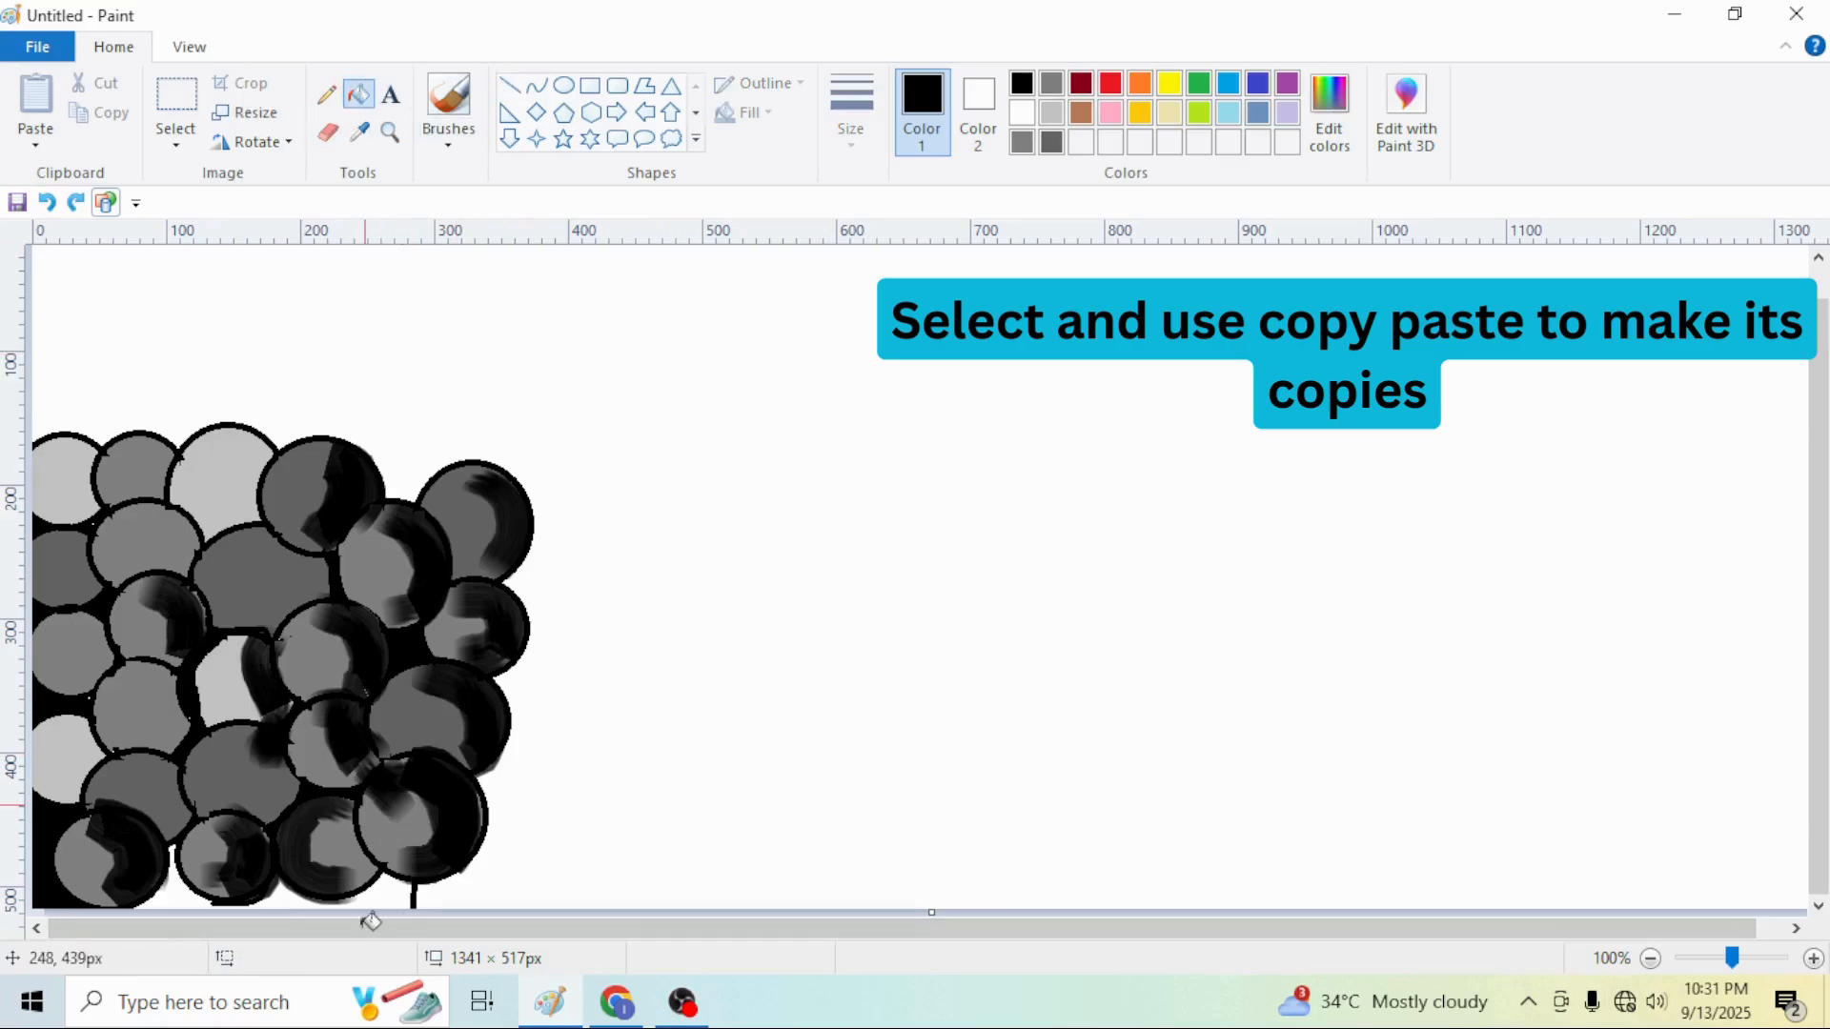
pyautogui.moveTo(34, 420); pyautogui.dragTo(540, 922)
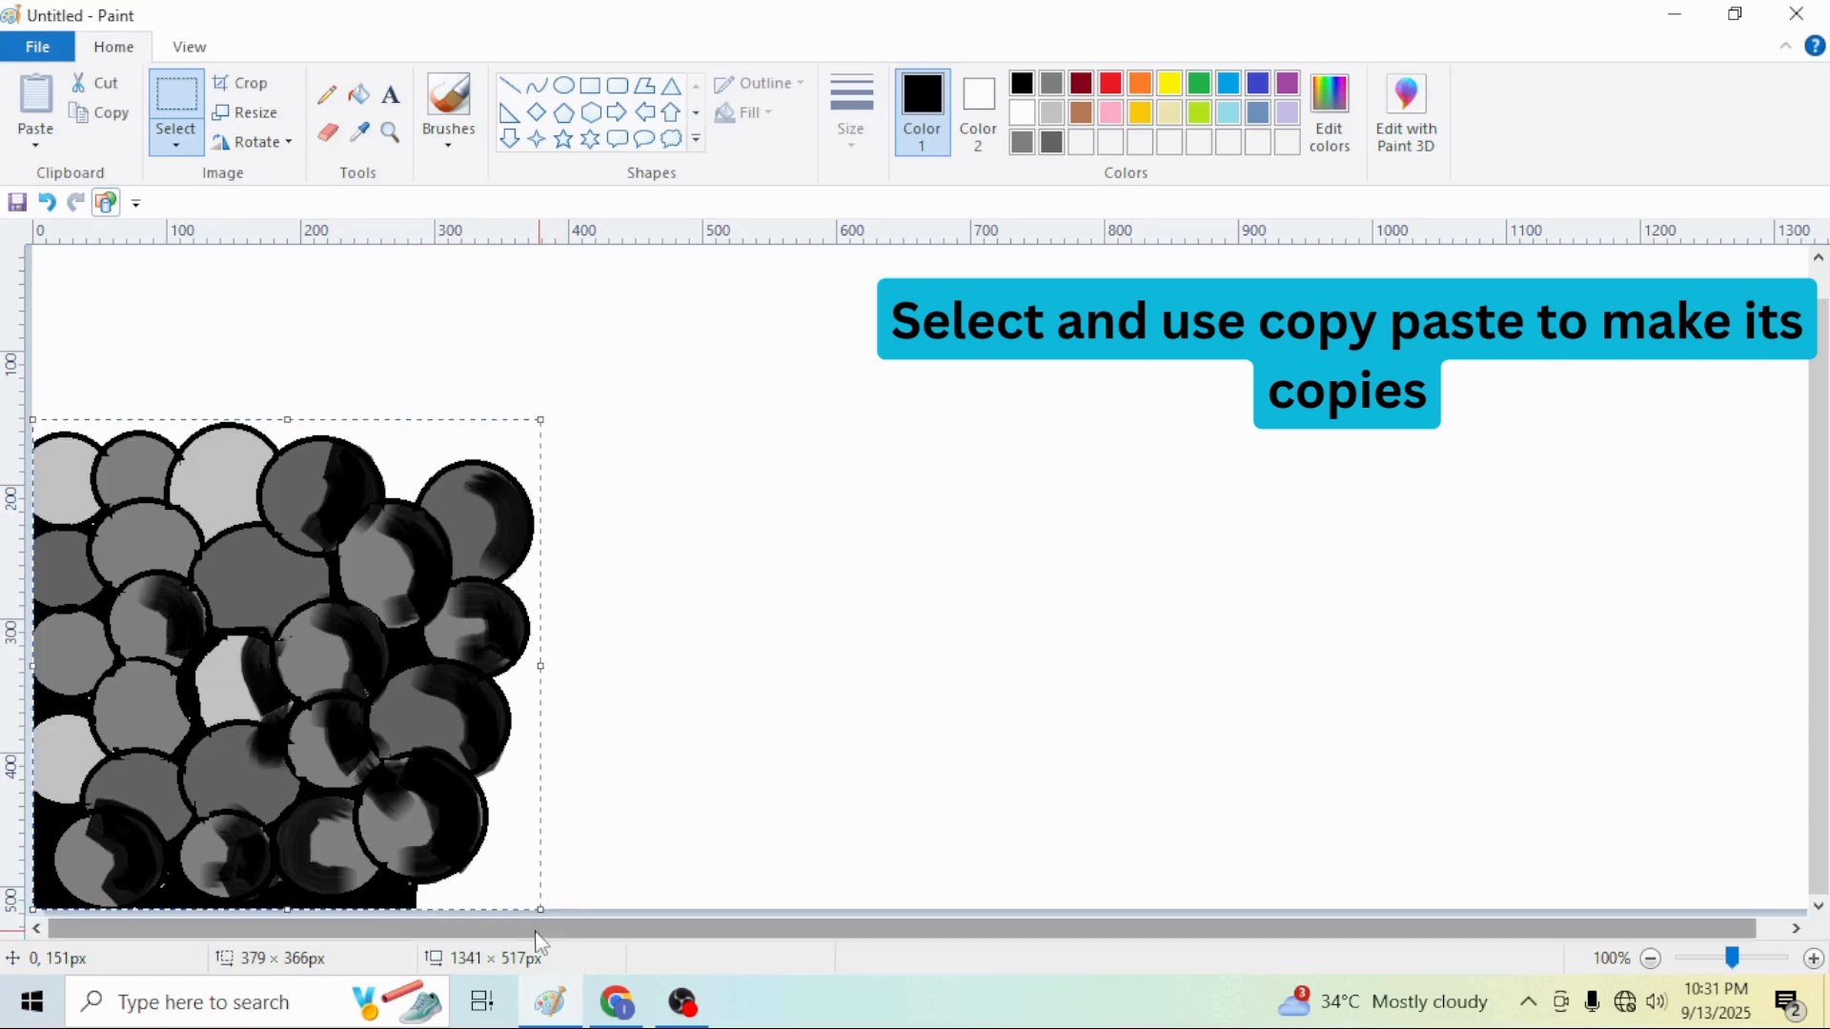
pyautogui.hotkey('ctrl', 'c')
pyautogui.moveTo(270, 609)
pyautogui.mouseDown()
pyautogui.moveTo(526, 617)
pyautogui.moveTo(278, 584)
pyautogui.moveTo(261, 625)
pyautogui.mouseUp()
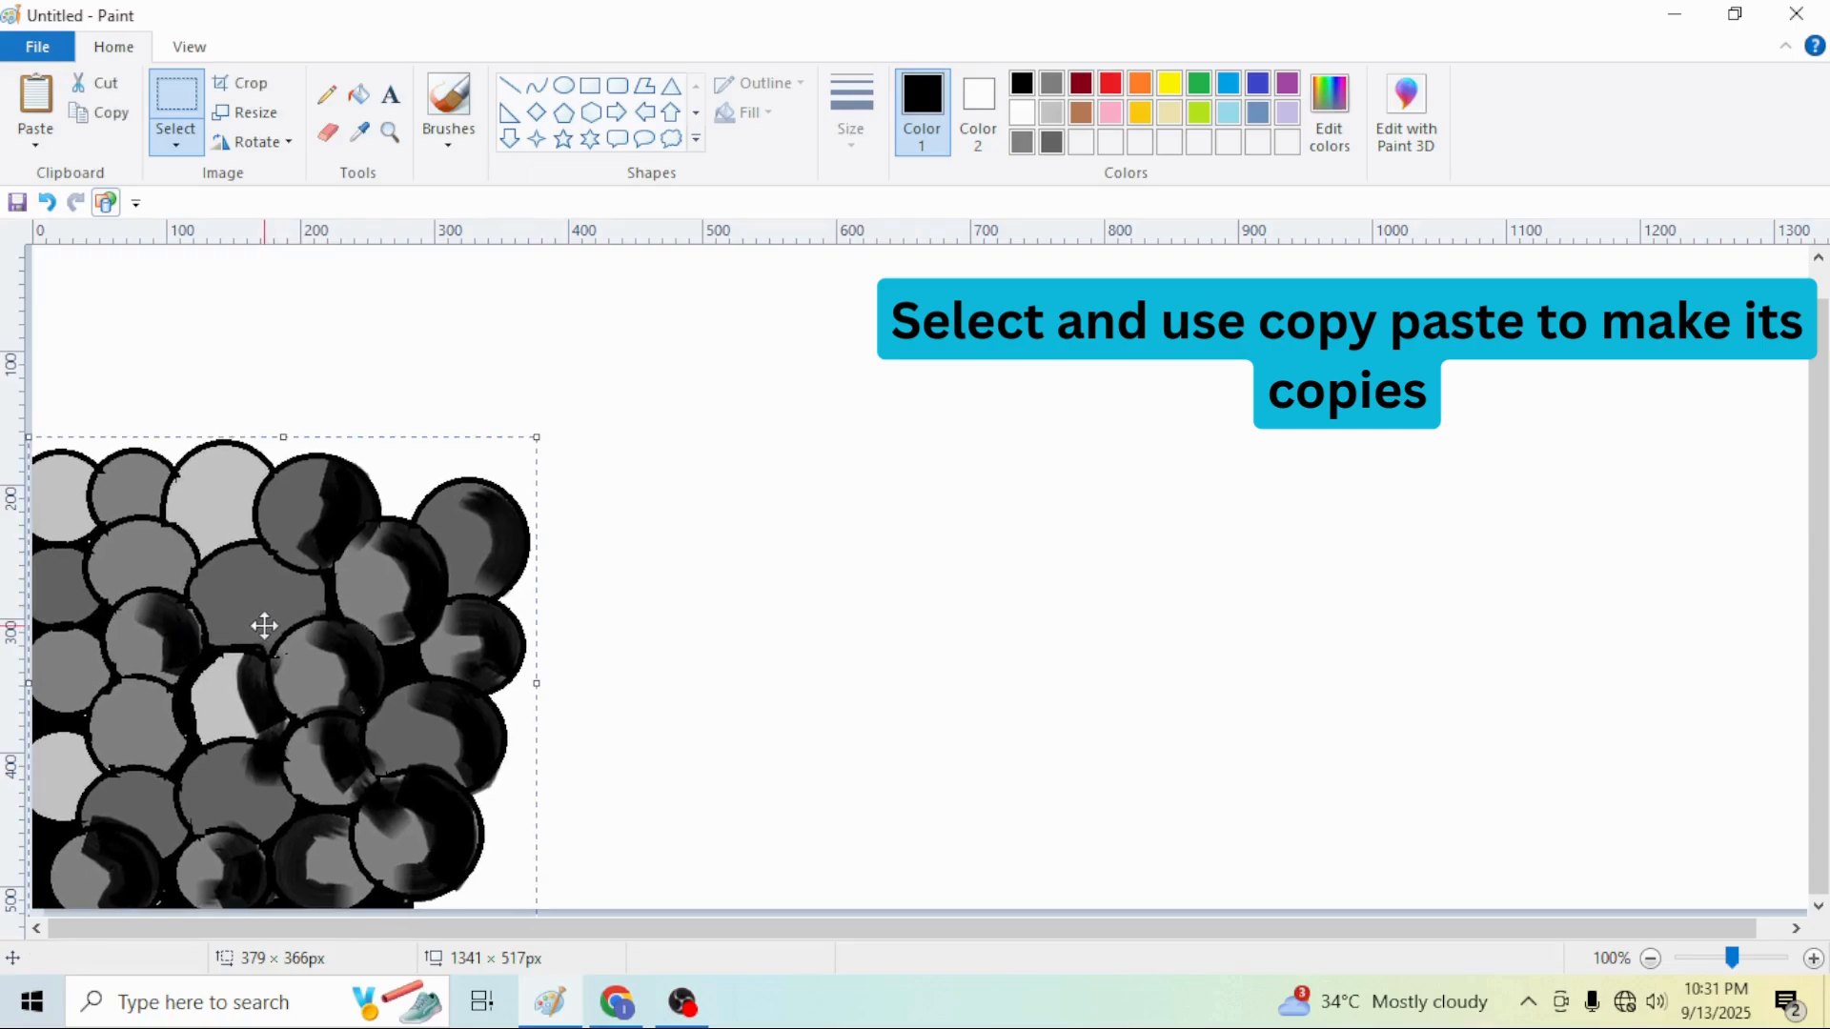
pyautogui.hotkey('ctrl', 'v')
# Flip the pasted copy vertically, horizontally and vertically again
pyautogui.click(251, 142)
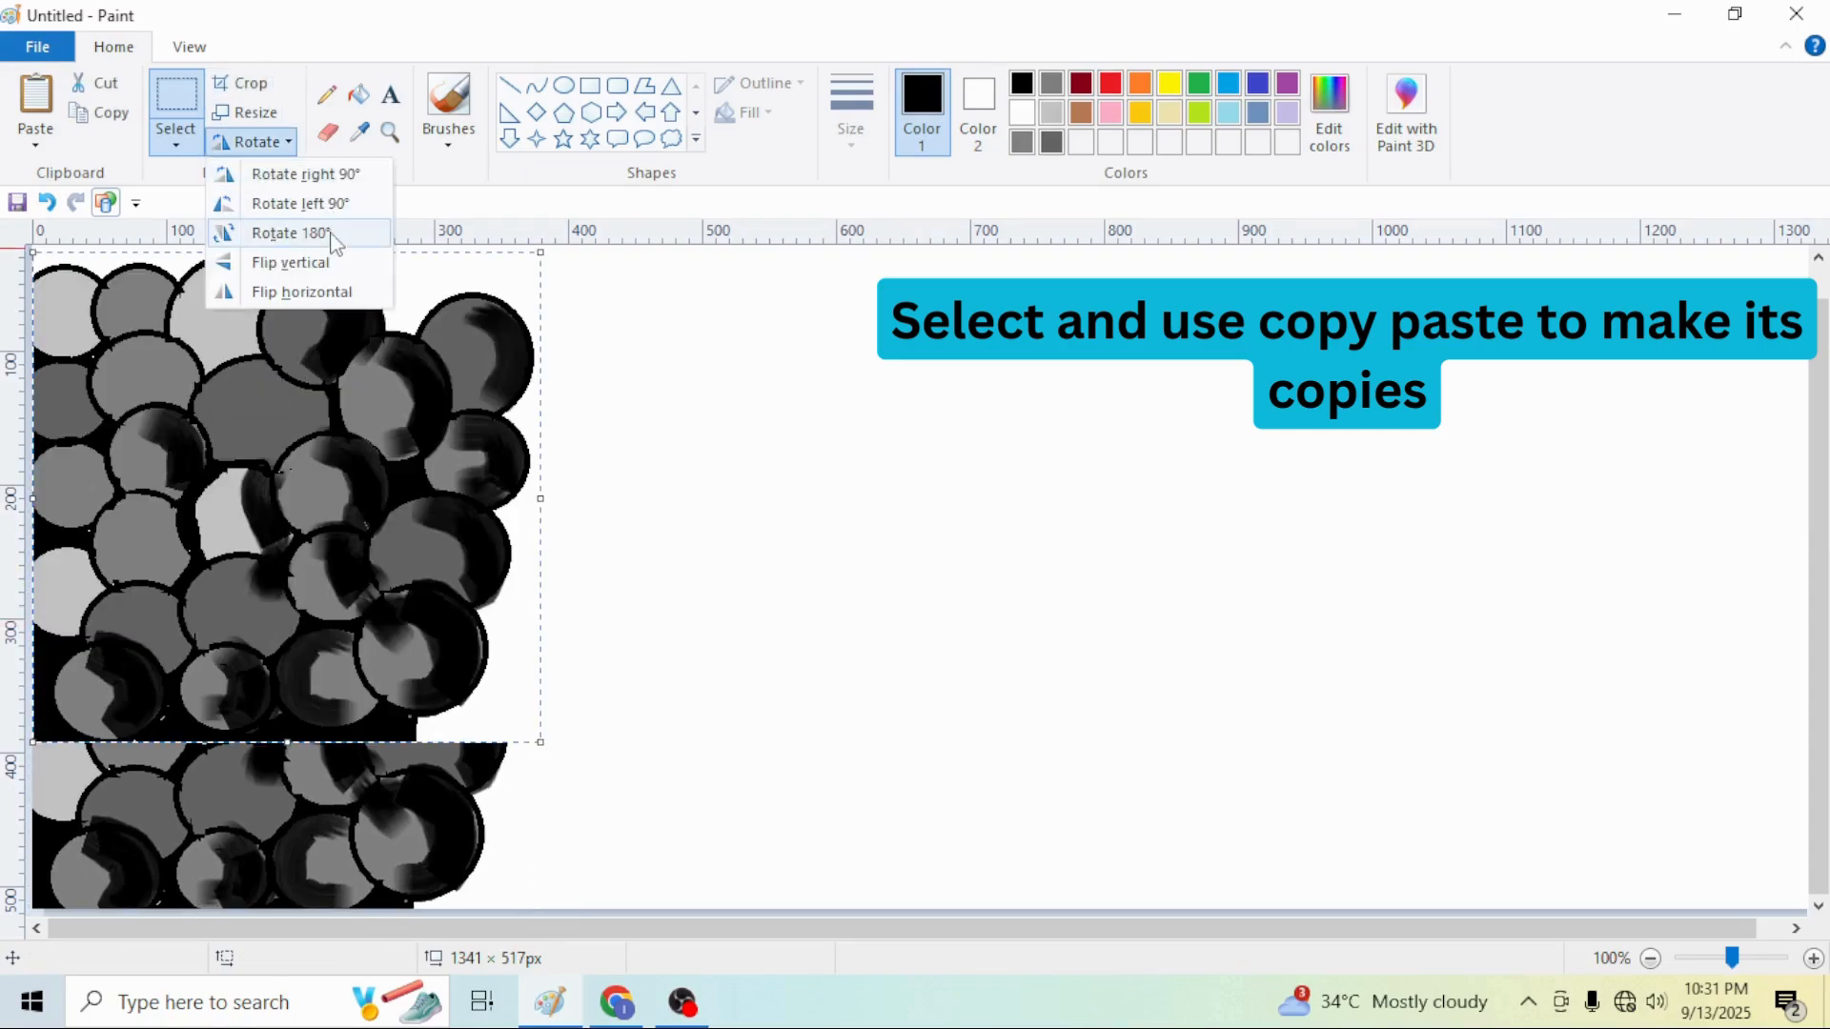
pyautogui.click(286, 263)
pyautogui.click(251, 142)
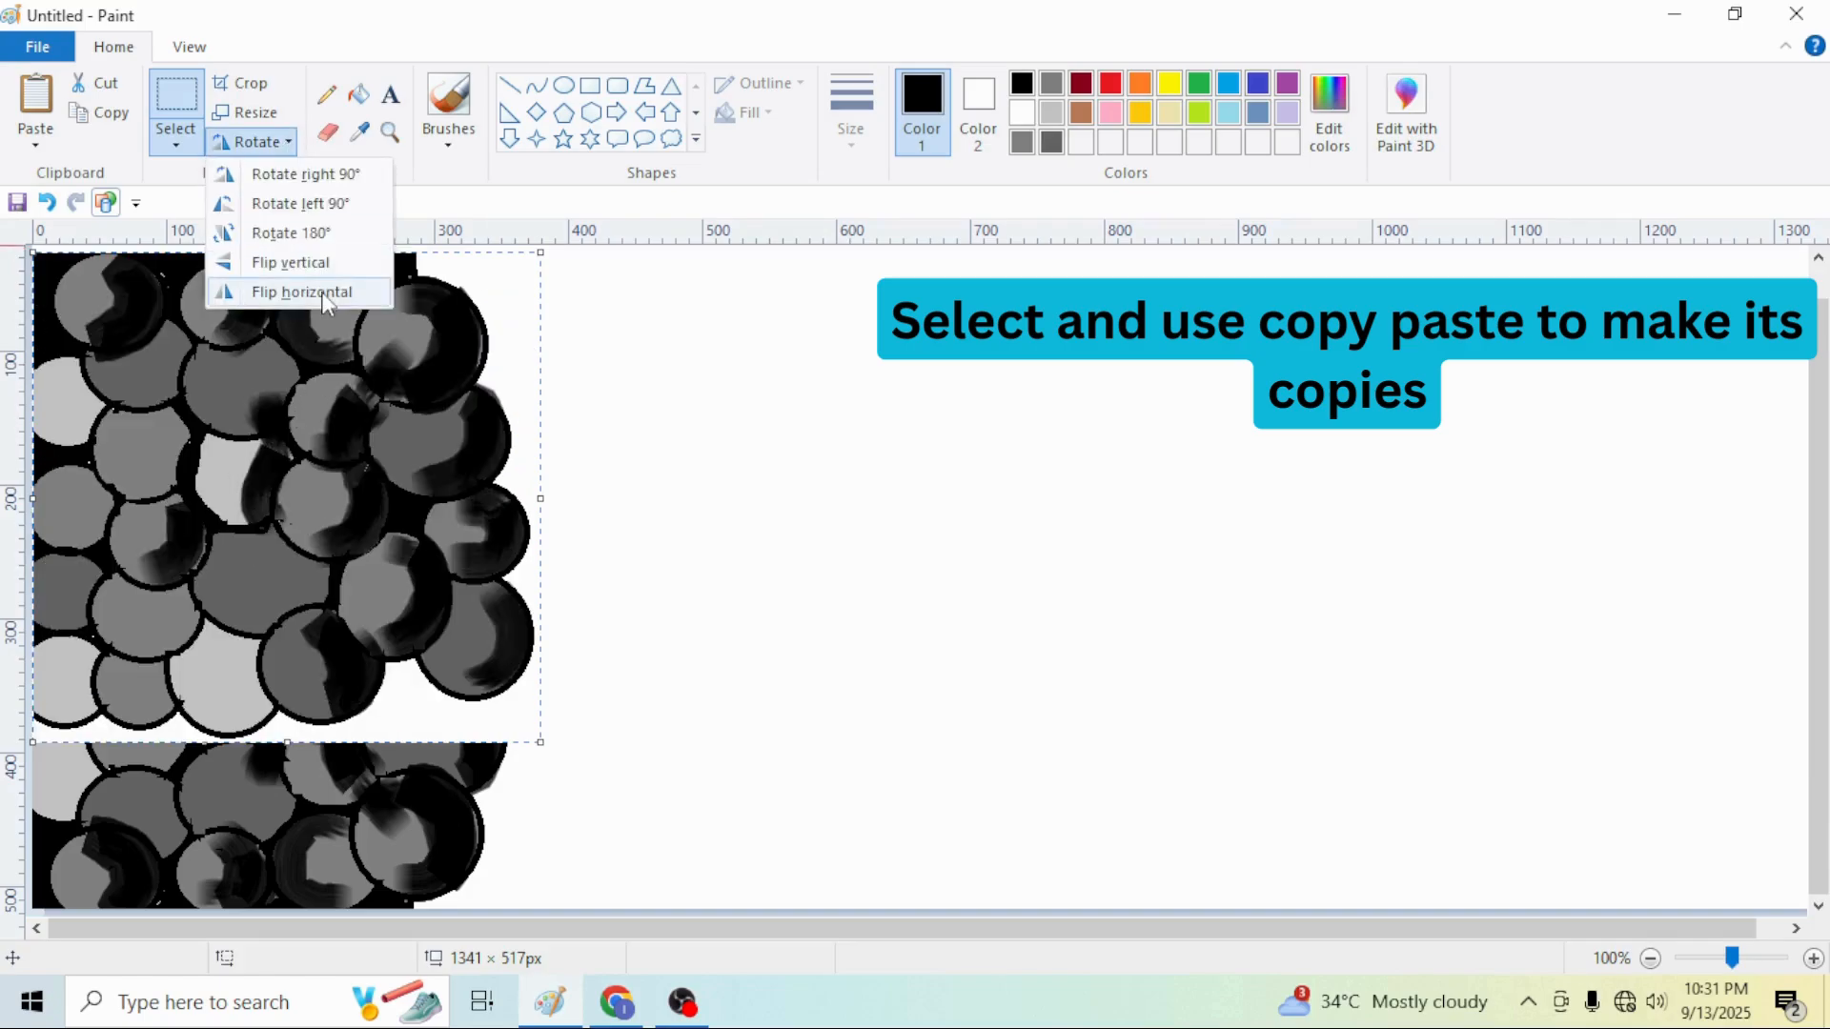
pyautogui.click(322, 294)
pyautogui.click(258, 146)
pyautogui.click(306, 265)
# Move copies of the stone block into place and flip one vertically and horizontally to build two banks
pyautogui.moveTo(328, 393); pyautogui.dragTo(1585, 559)
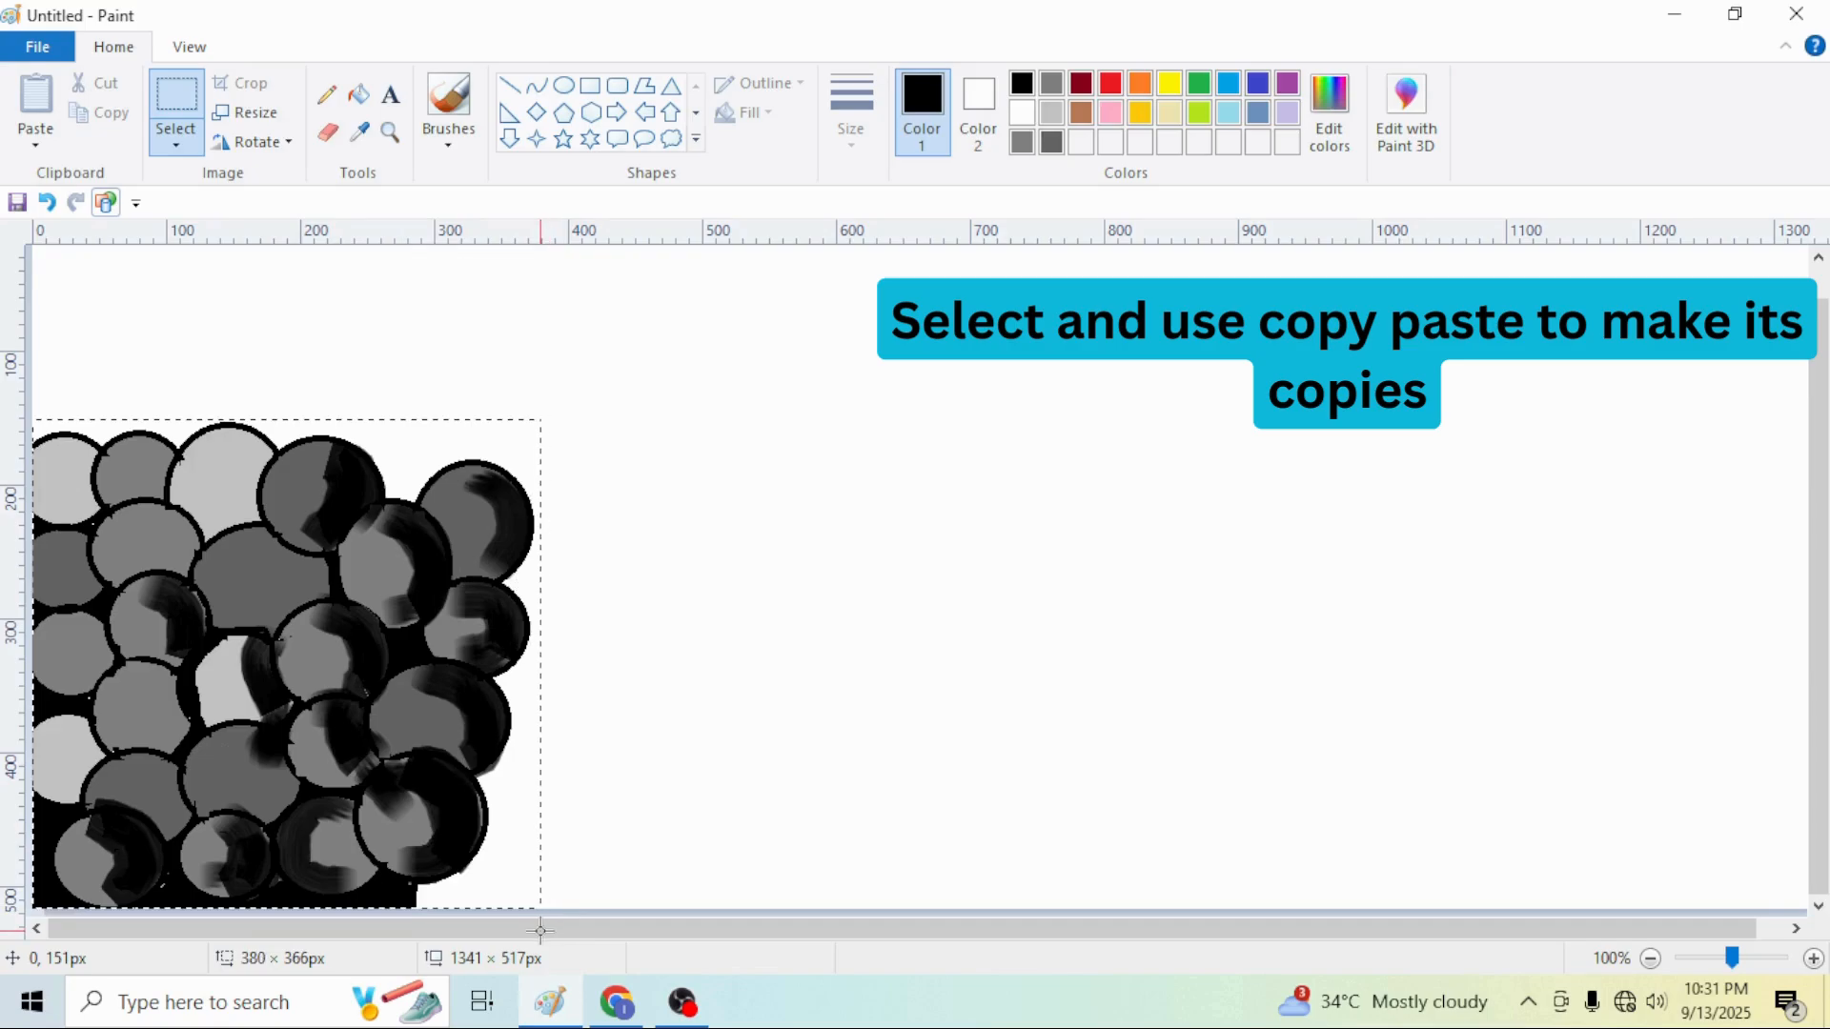
pyautogui.moveTo(270, 609); pyautogui.dragTo(264, 440)
pyautogui.click(251, 141)
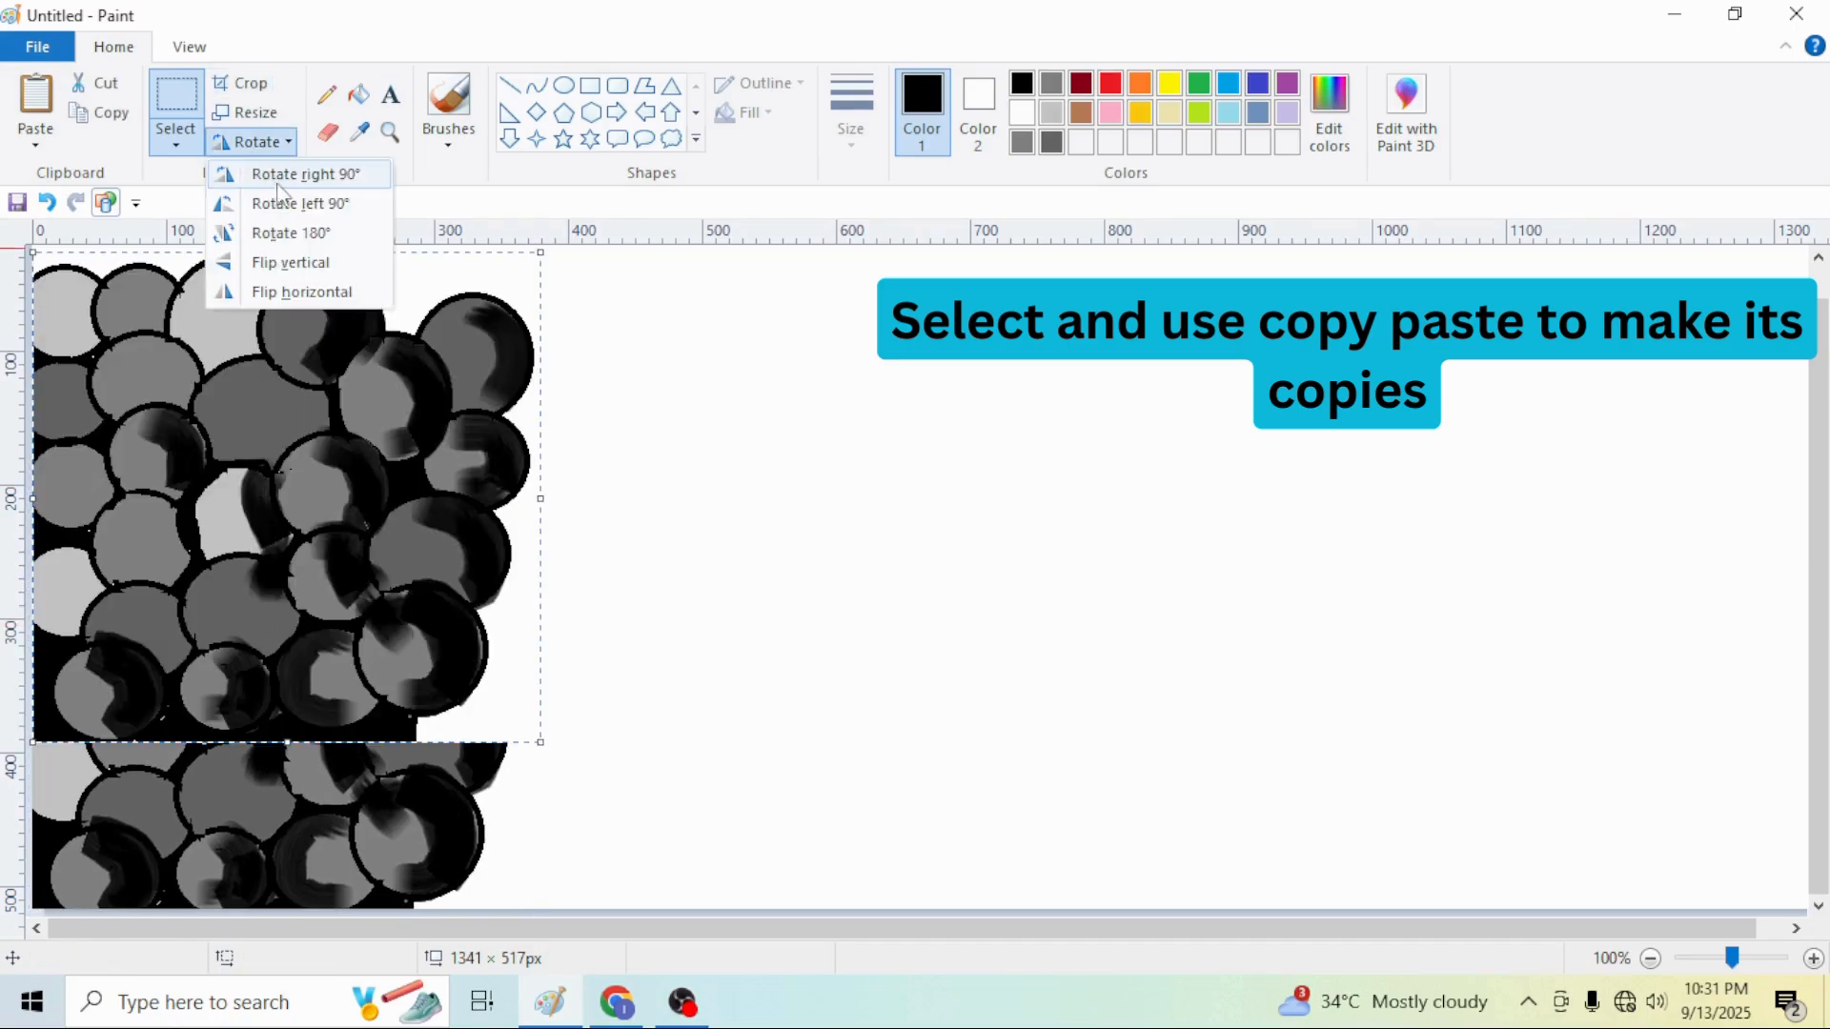
pyautogui.click(331, 259)
pyautogui.click(251, 141)
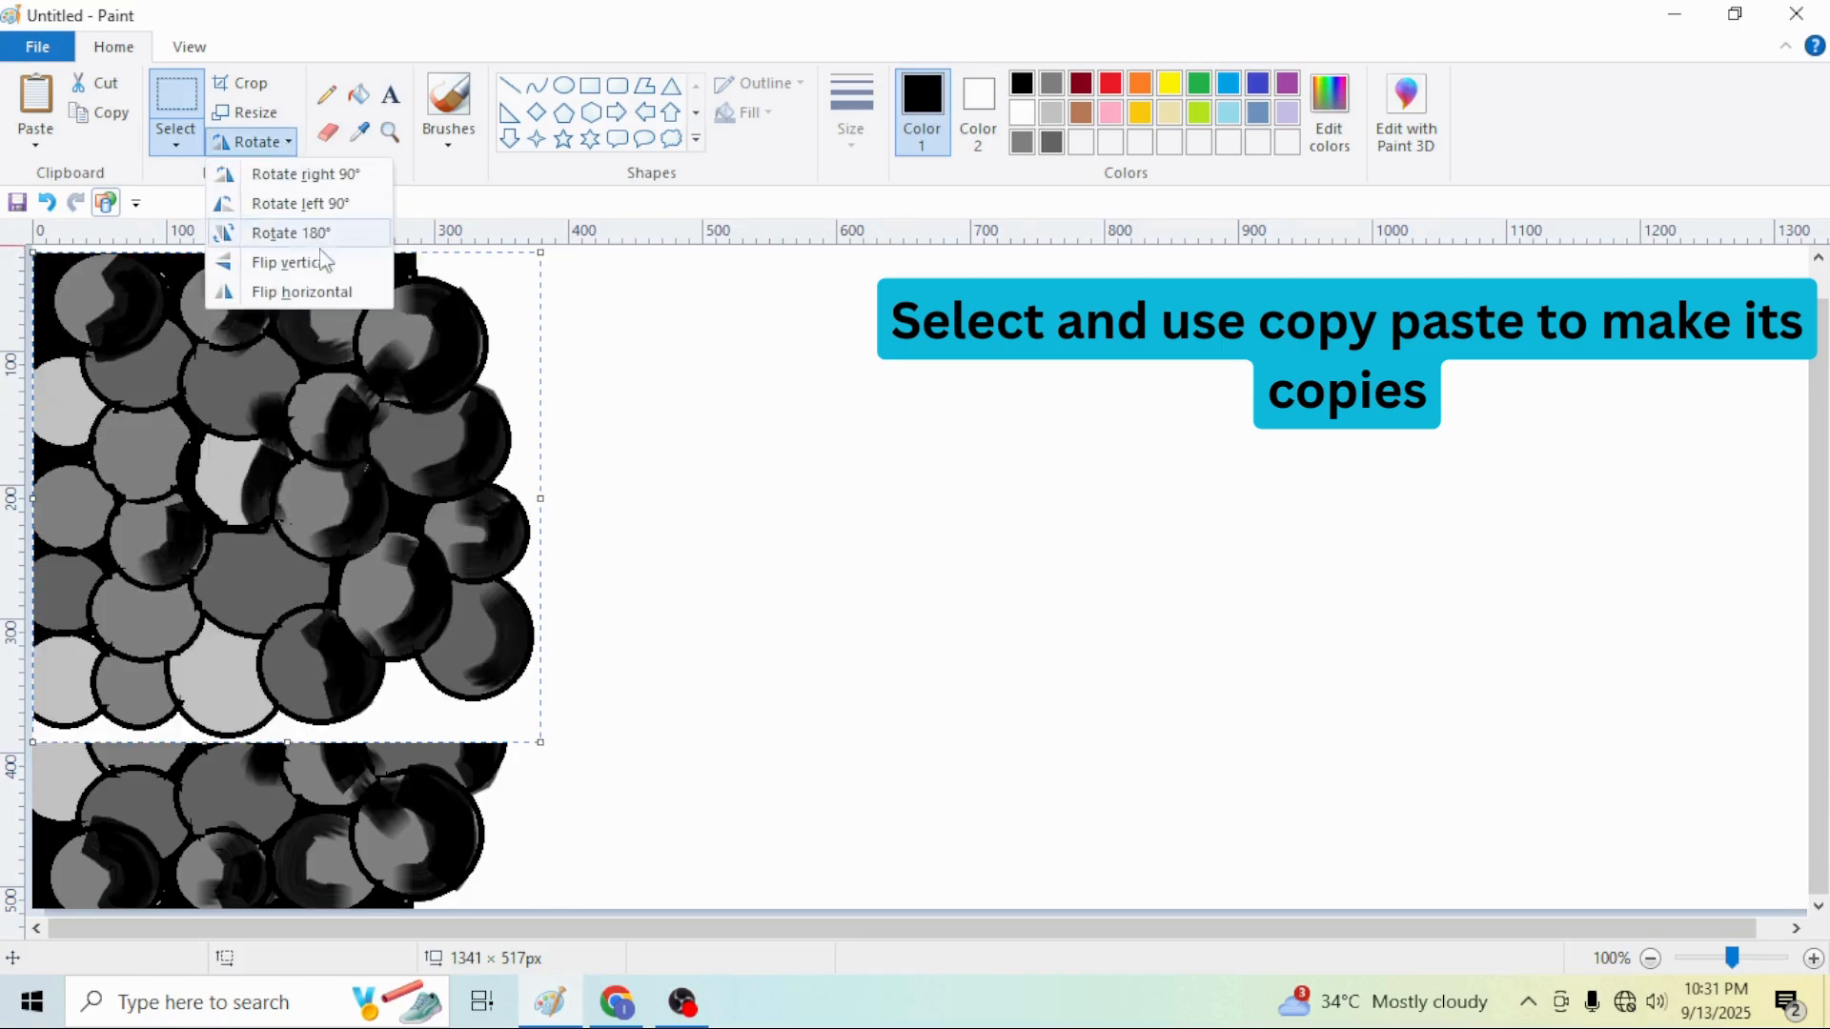
pyautogui.click(324, 291)
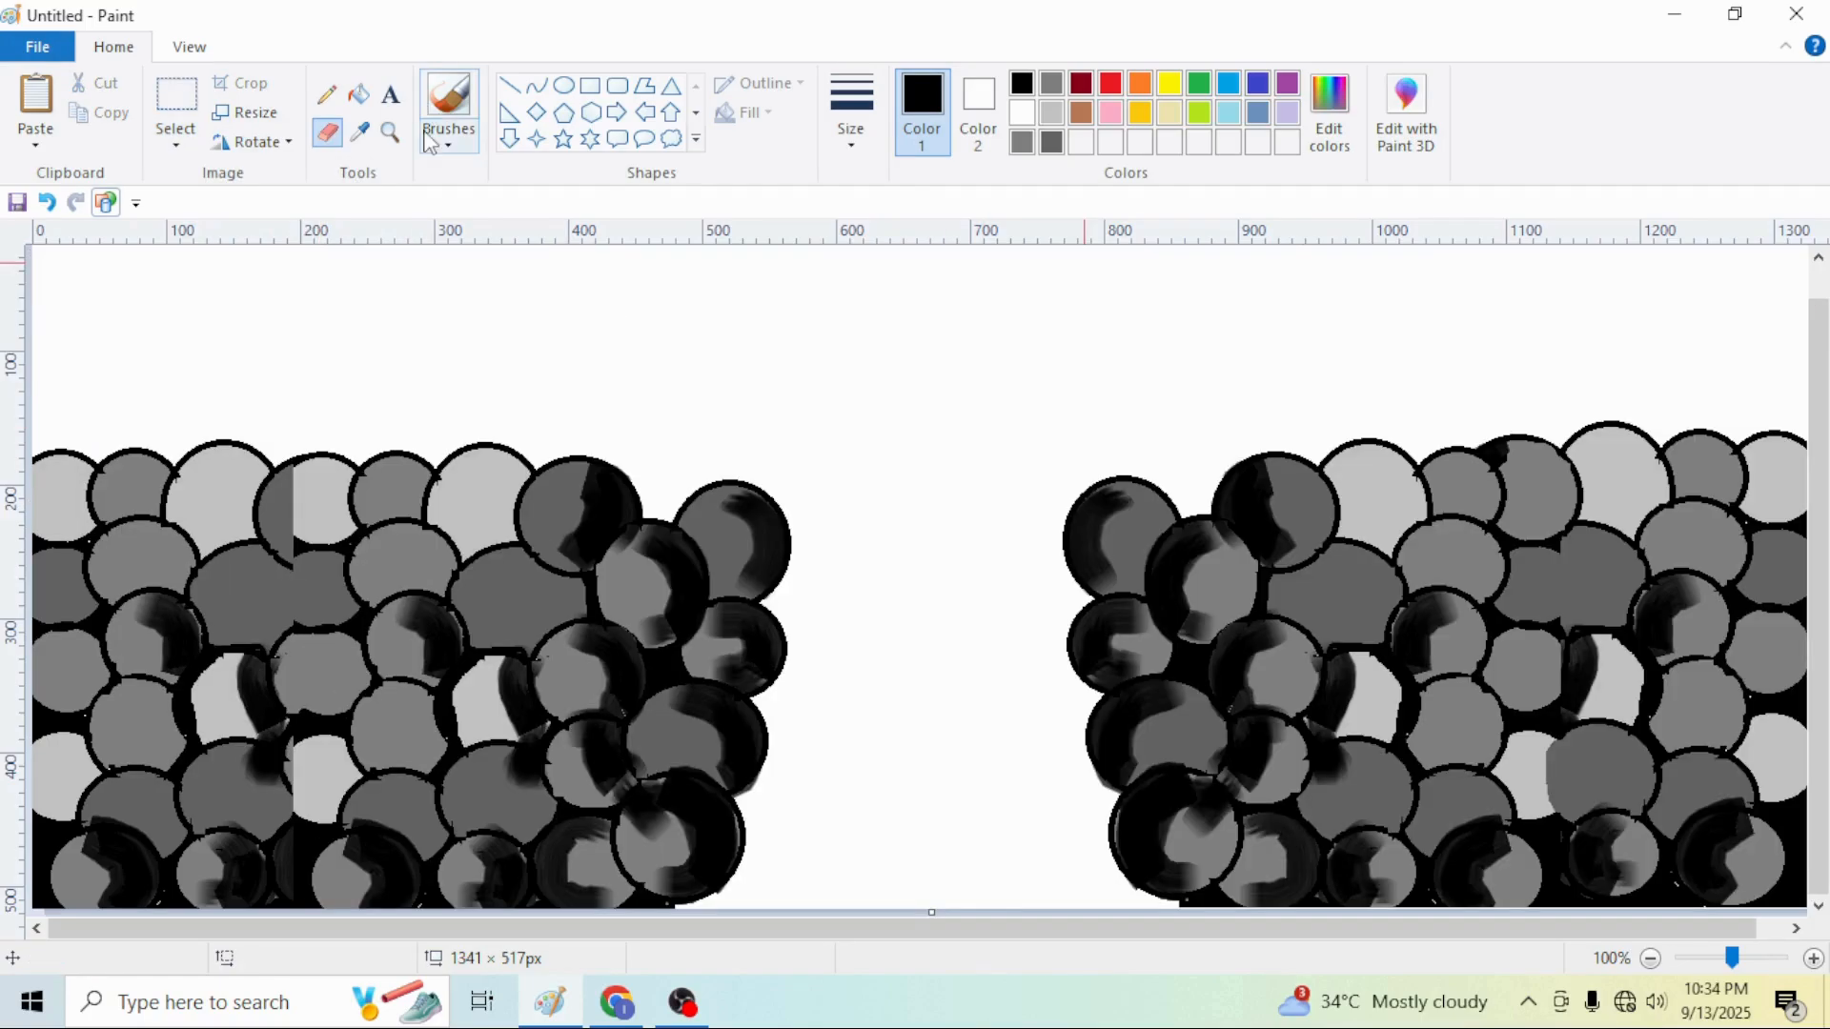
# Pick a dark navy colour and draw a wavy pencil line across the top of the gap between the banks
pyautogui.click(431, 141)
pyautogui.click(610, 183)
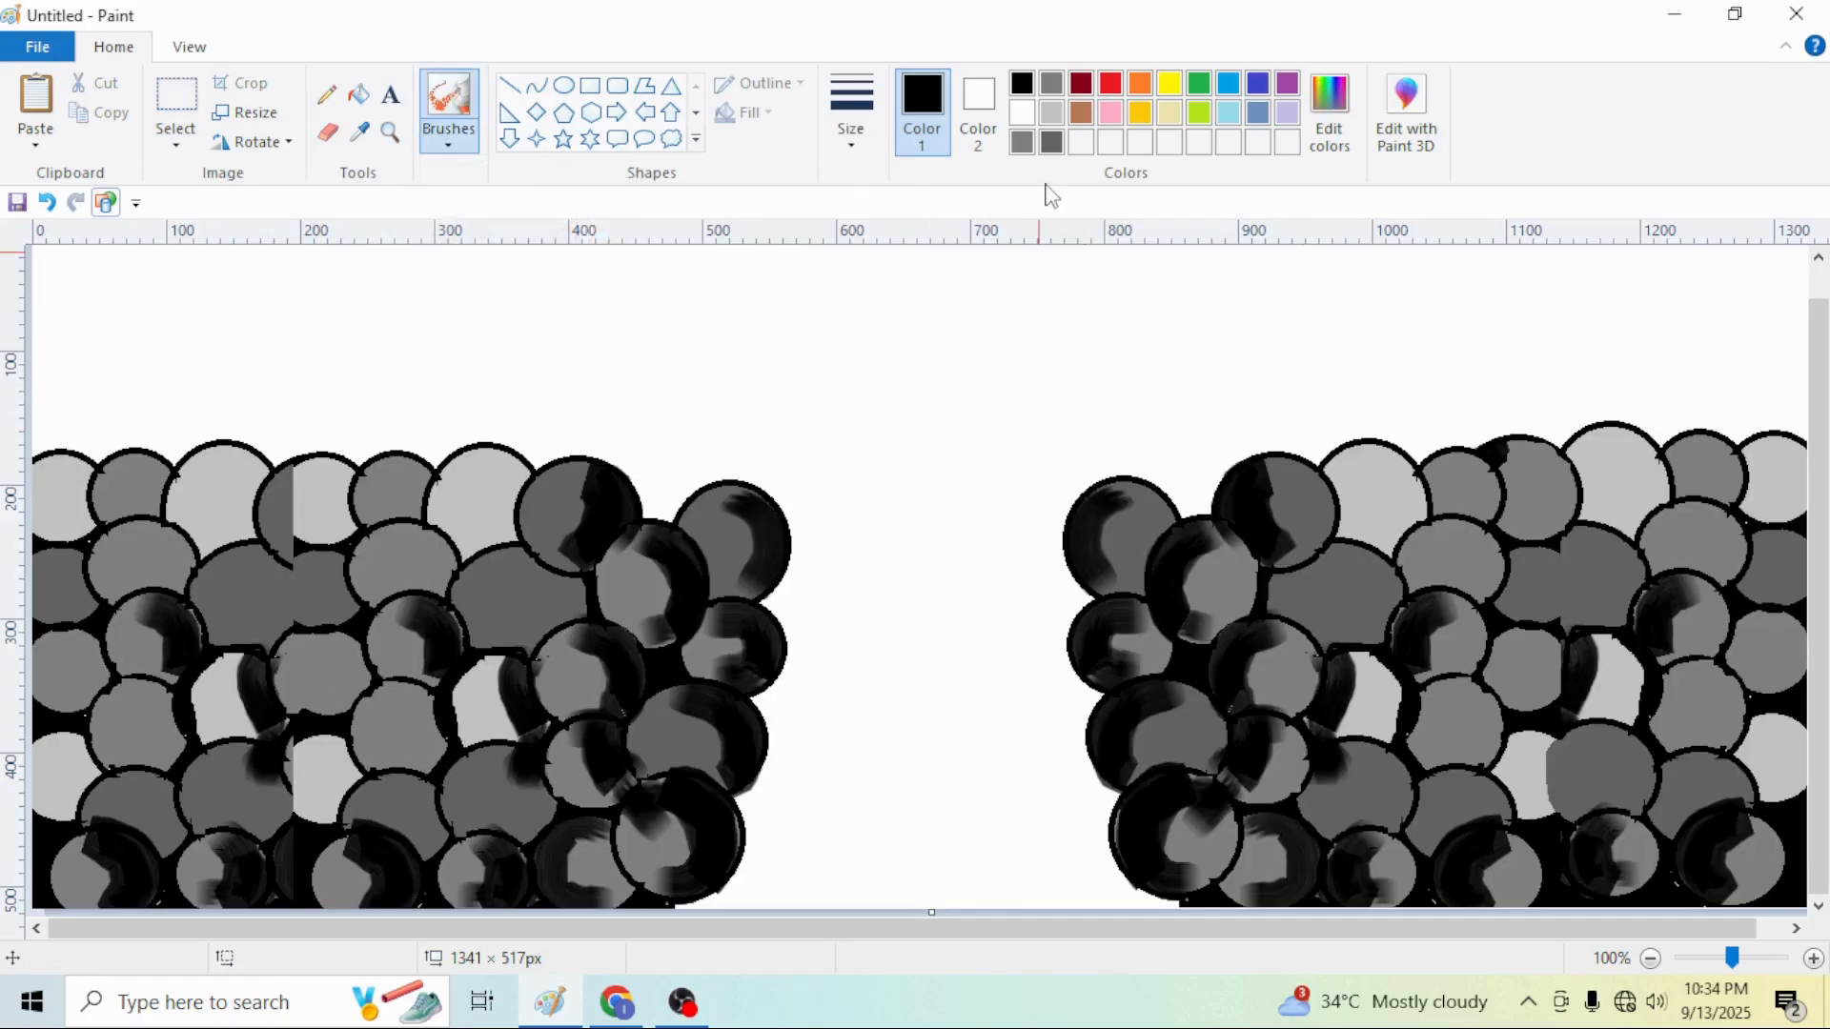
pyautogui.click(1236, 91)
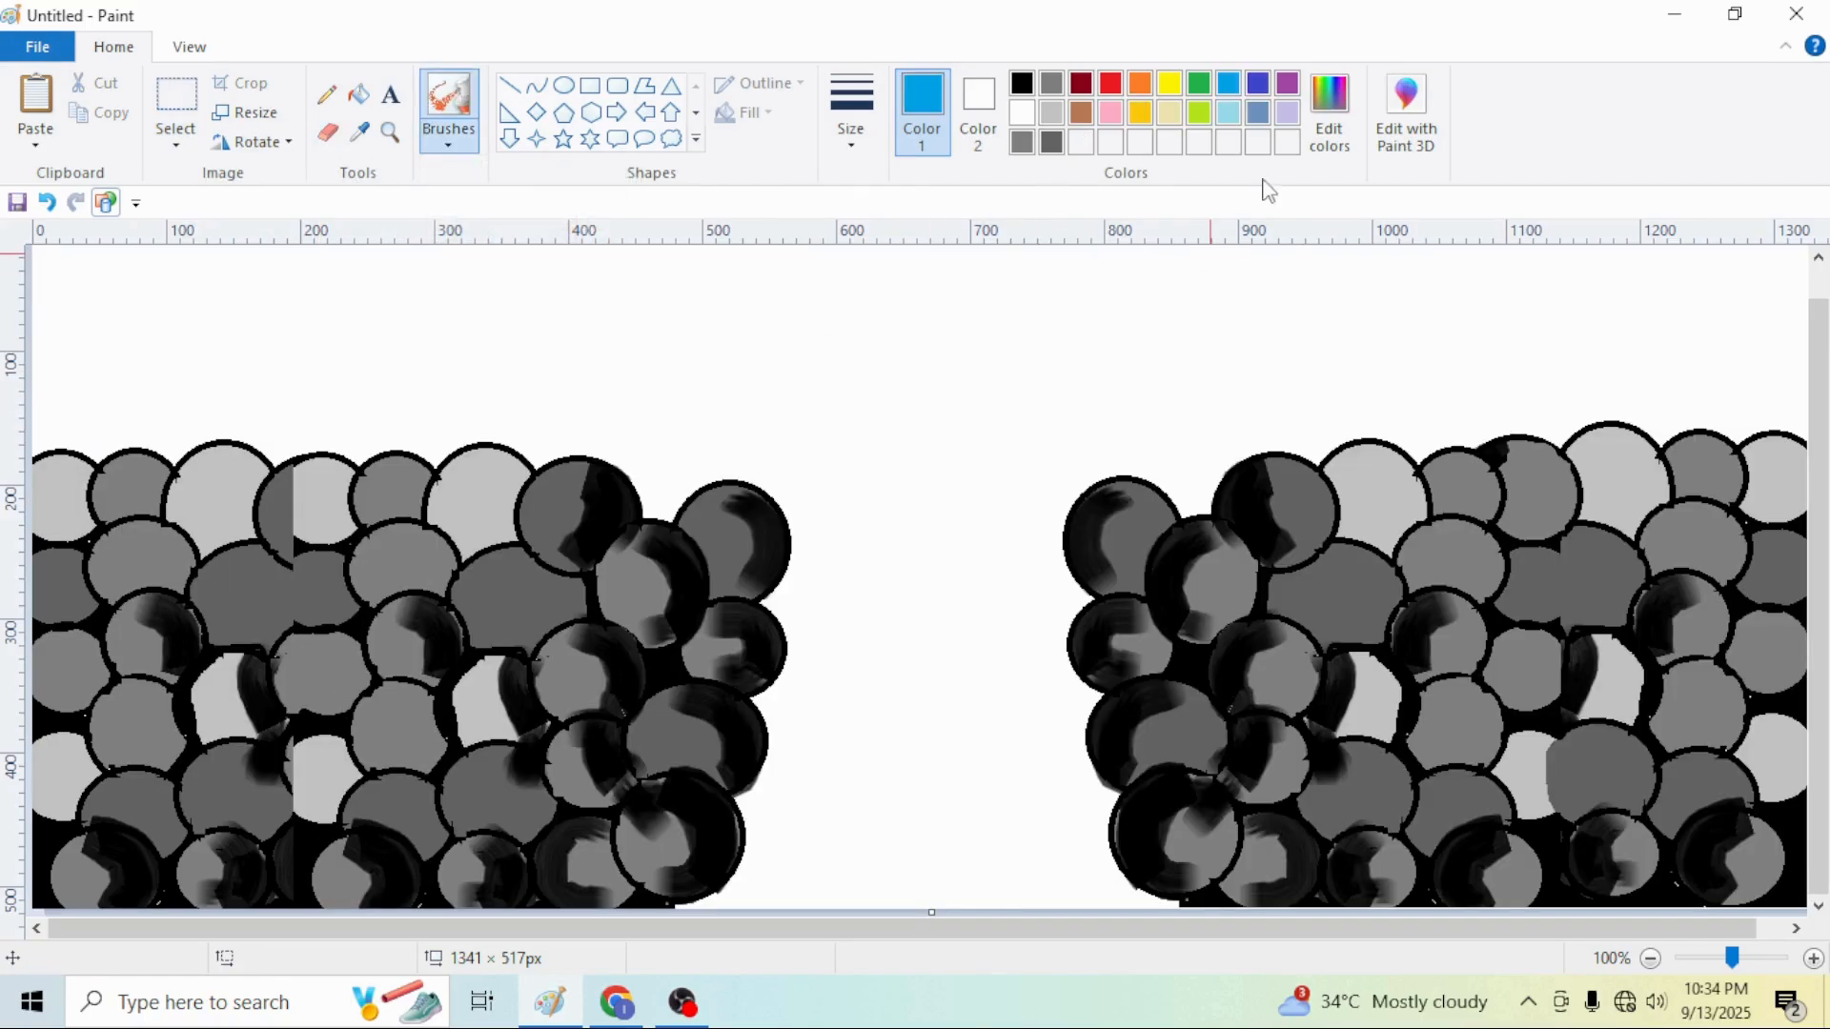
pyautogui.click(1344, 139)
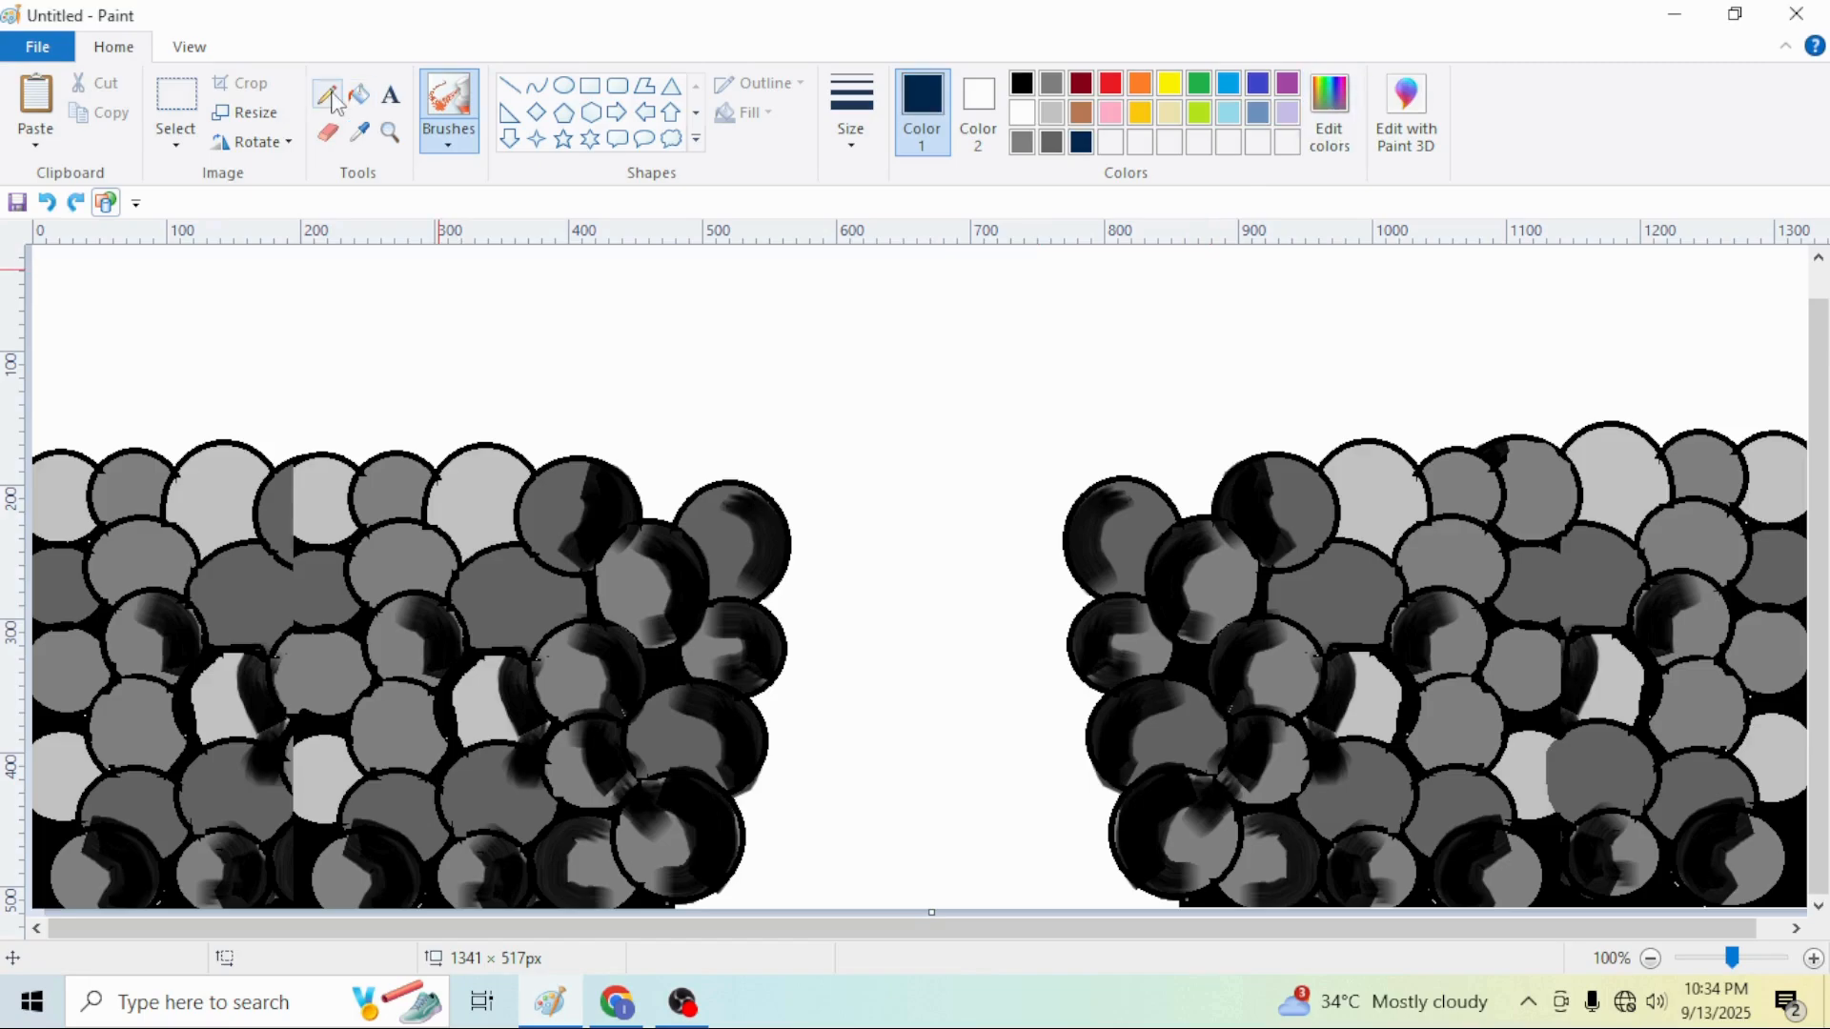
pyautogui.click(332, 93)
pyautogui.moveTo(780, 508)
pyautogui.mouseDown()
pyautogui.moveTo(926, 495)
pyautogui.moveTo(1066, 524)
pyautogui.mouseUp()
# Try filling the gap between the banks with navy, and undo the fill
pyautogui.click(359, 93)
pyautogui.click(886, 633)
pyautogui.hotkey('ctrl', 'z')
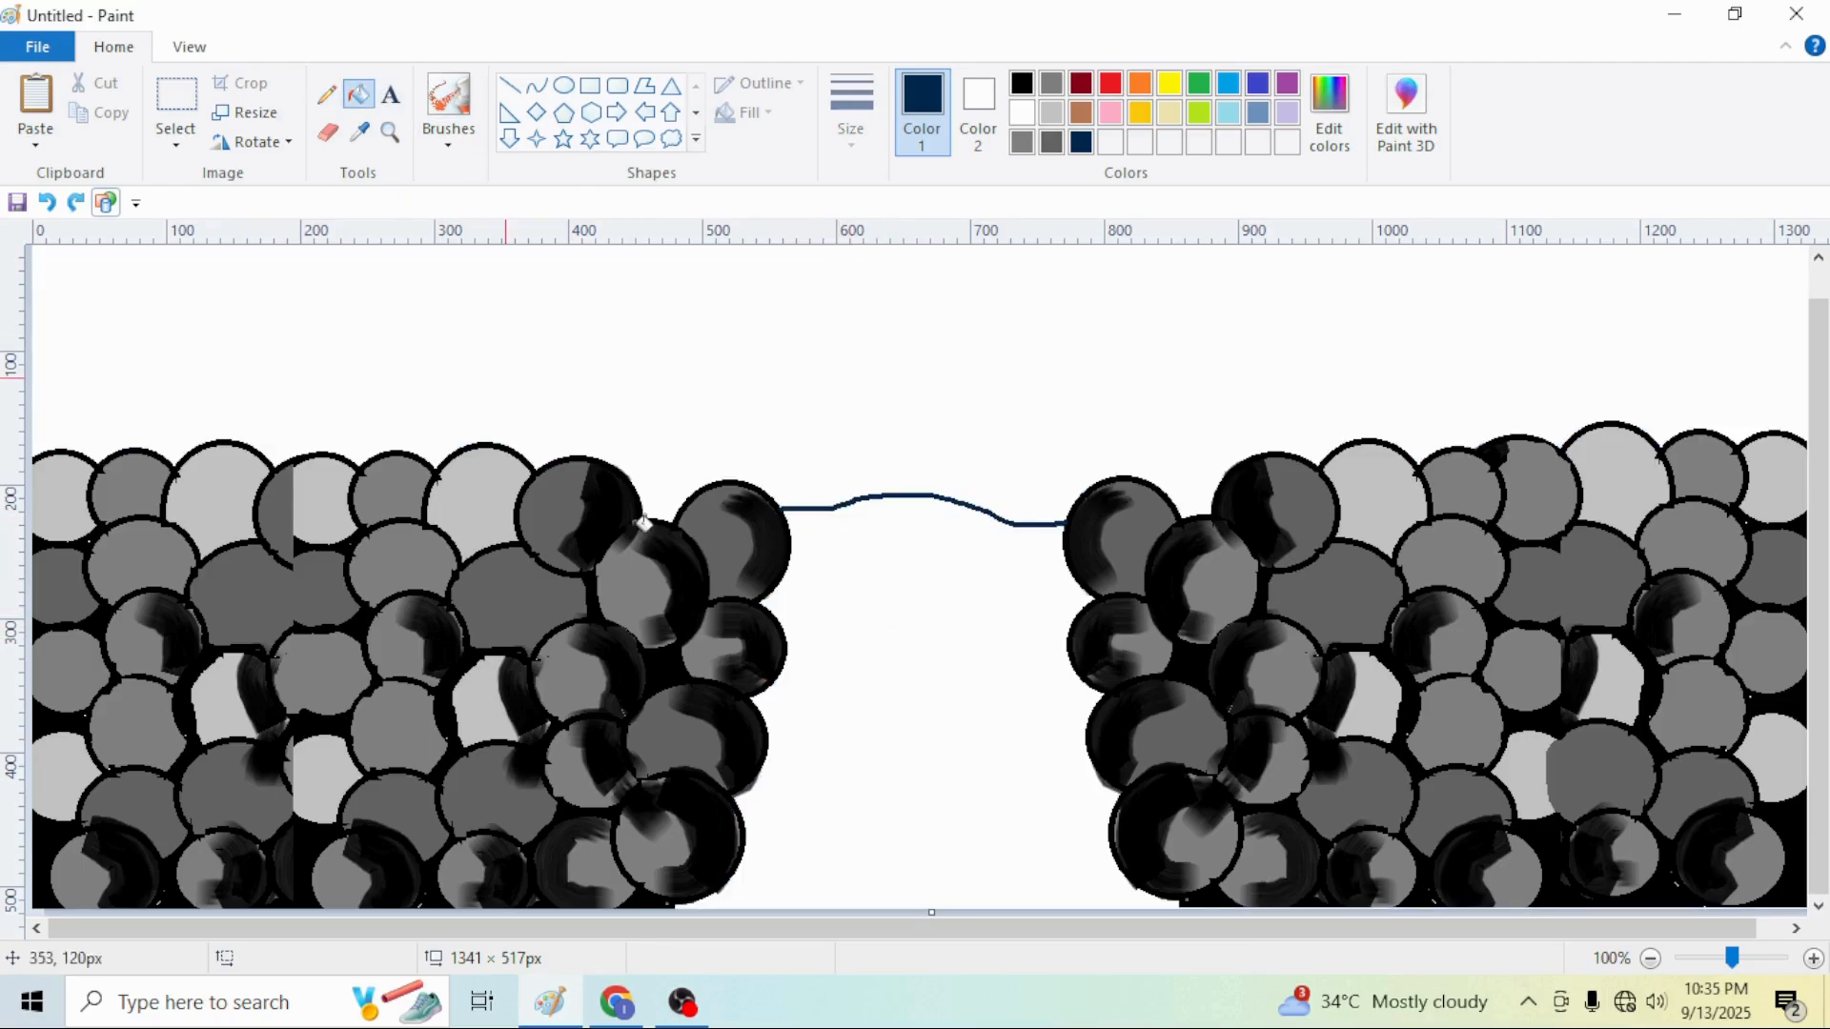
# Close the bottom of the gap with a pencil line and fill the water area with blue
pyautogui.click(326, 94)
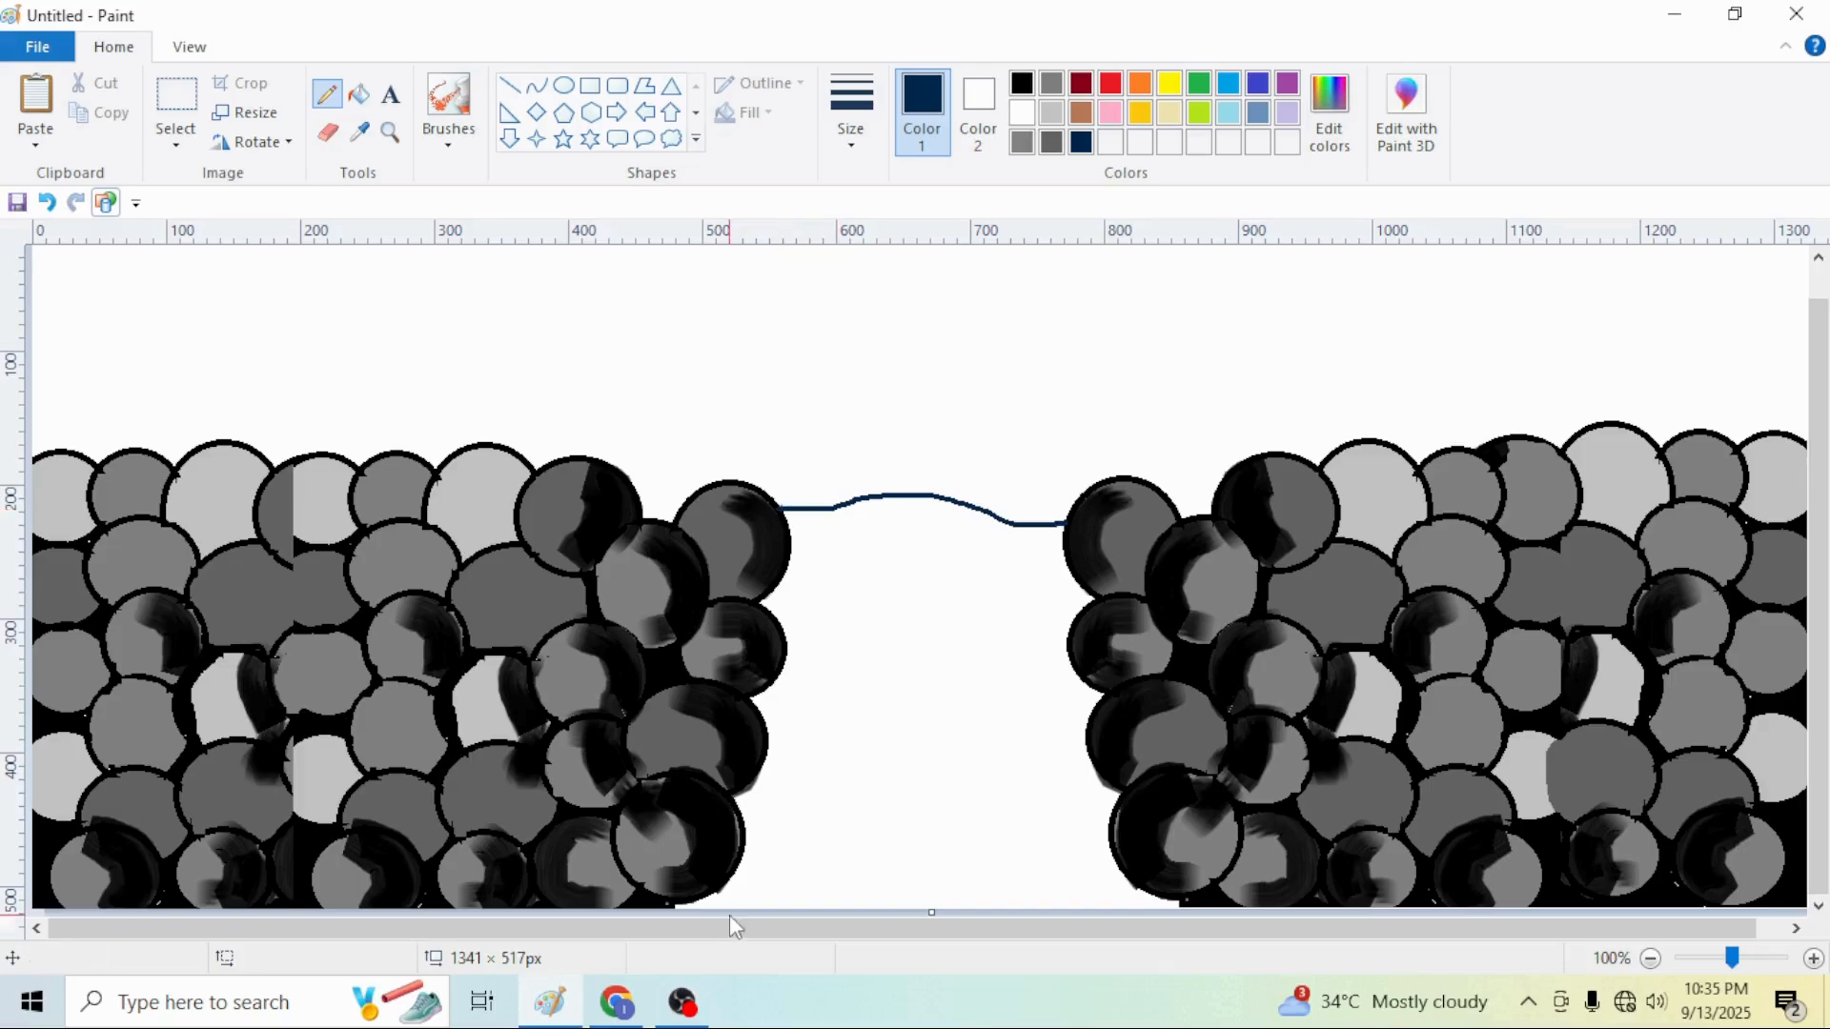
pyautogui.moveTo(675, 905)
pyautogui.mouseDown()
pyautogui.moveTo(1129, 887)
pyautogui.moveTo(1191, 910)
pyautogui.mouseUp()
pyautogui.click(362, 95)
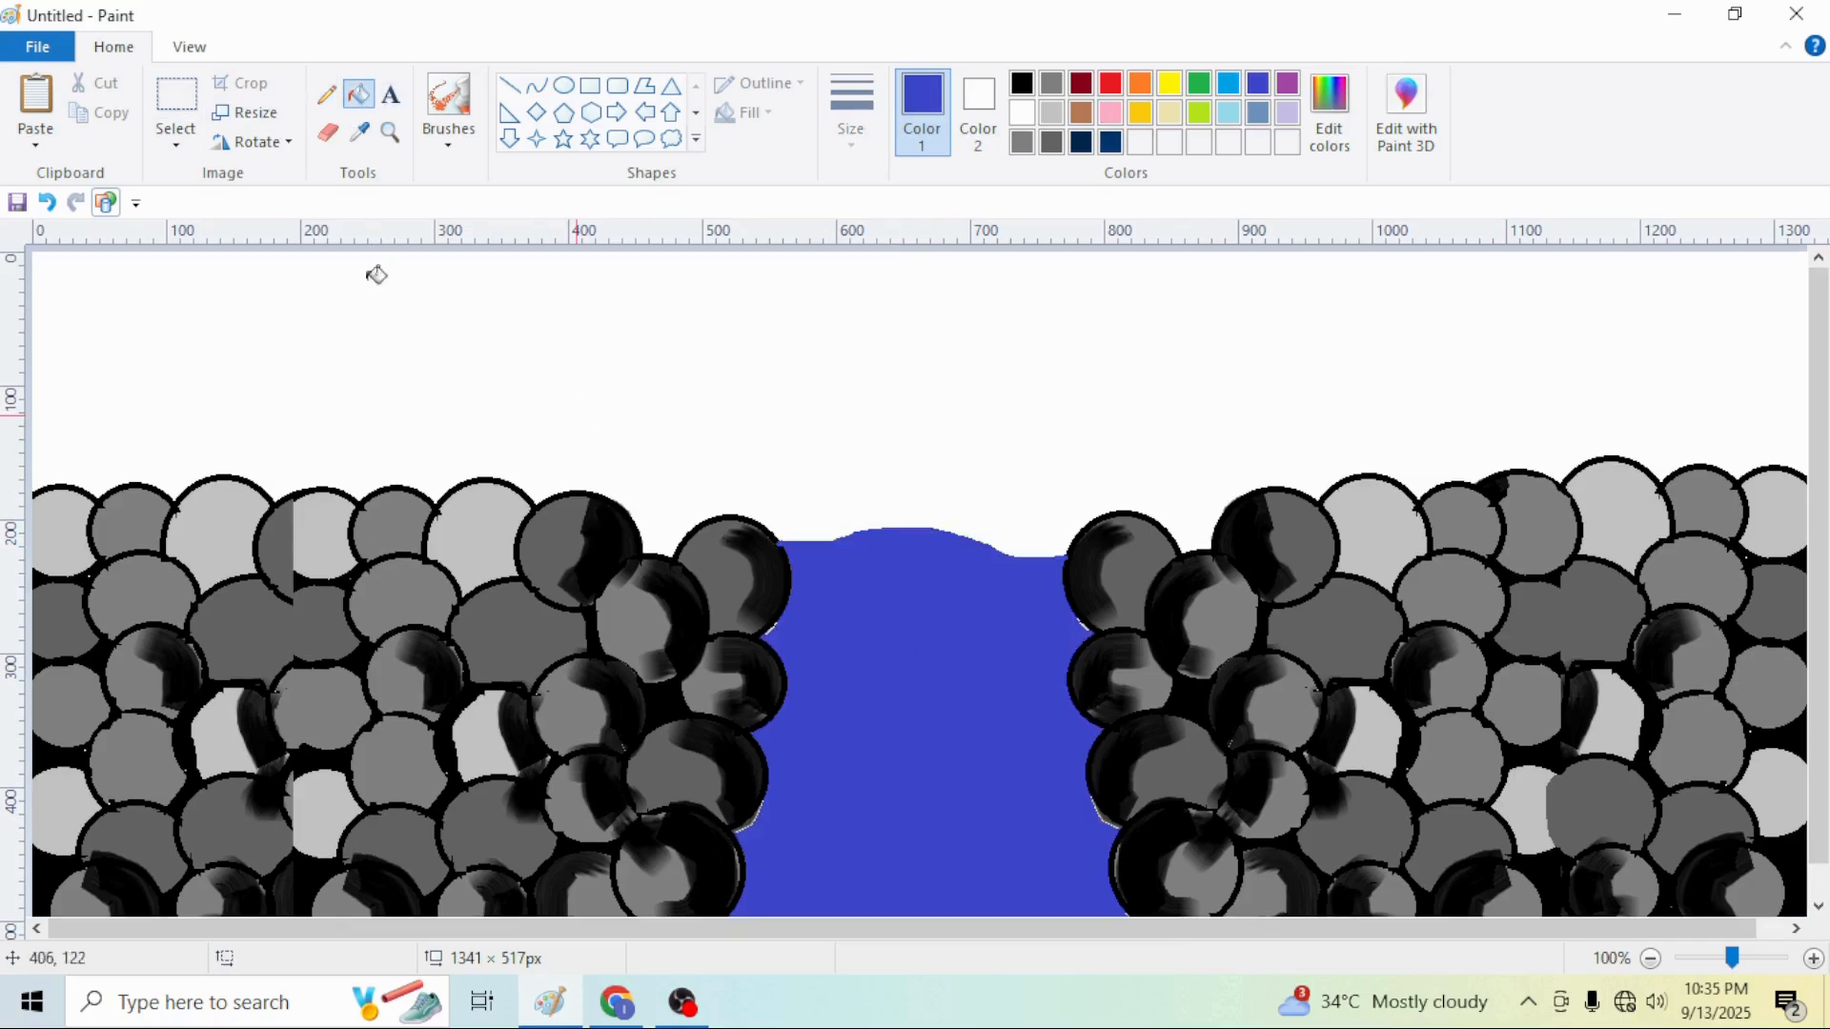
# Spray airbrush texture in dark and light blue over the water, undoing the last two strokes
pyautogui.click(1330, 115)
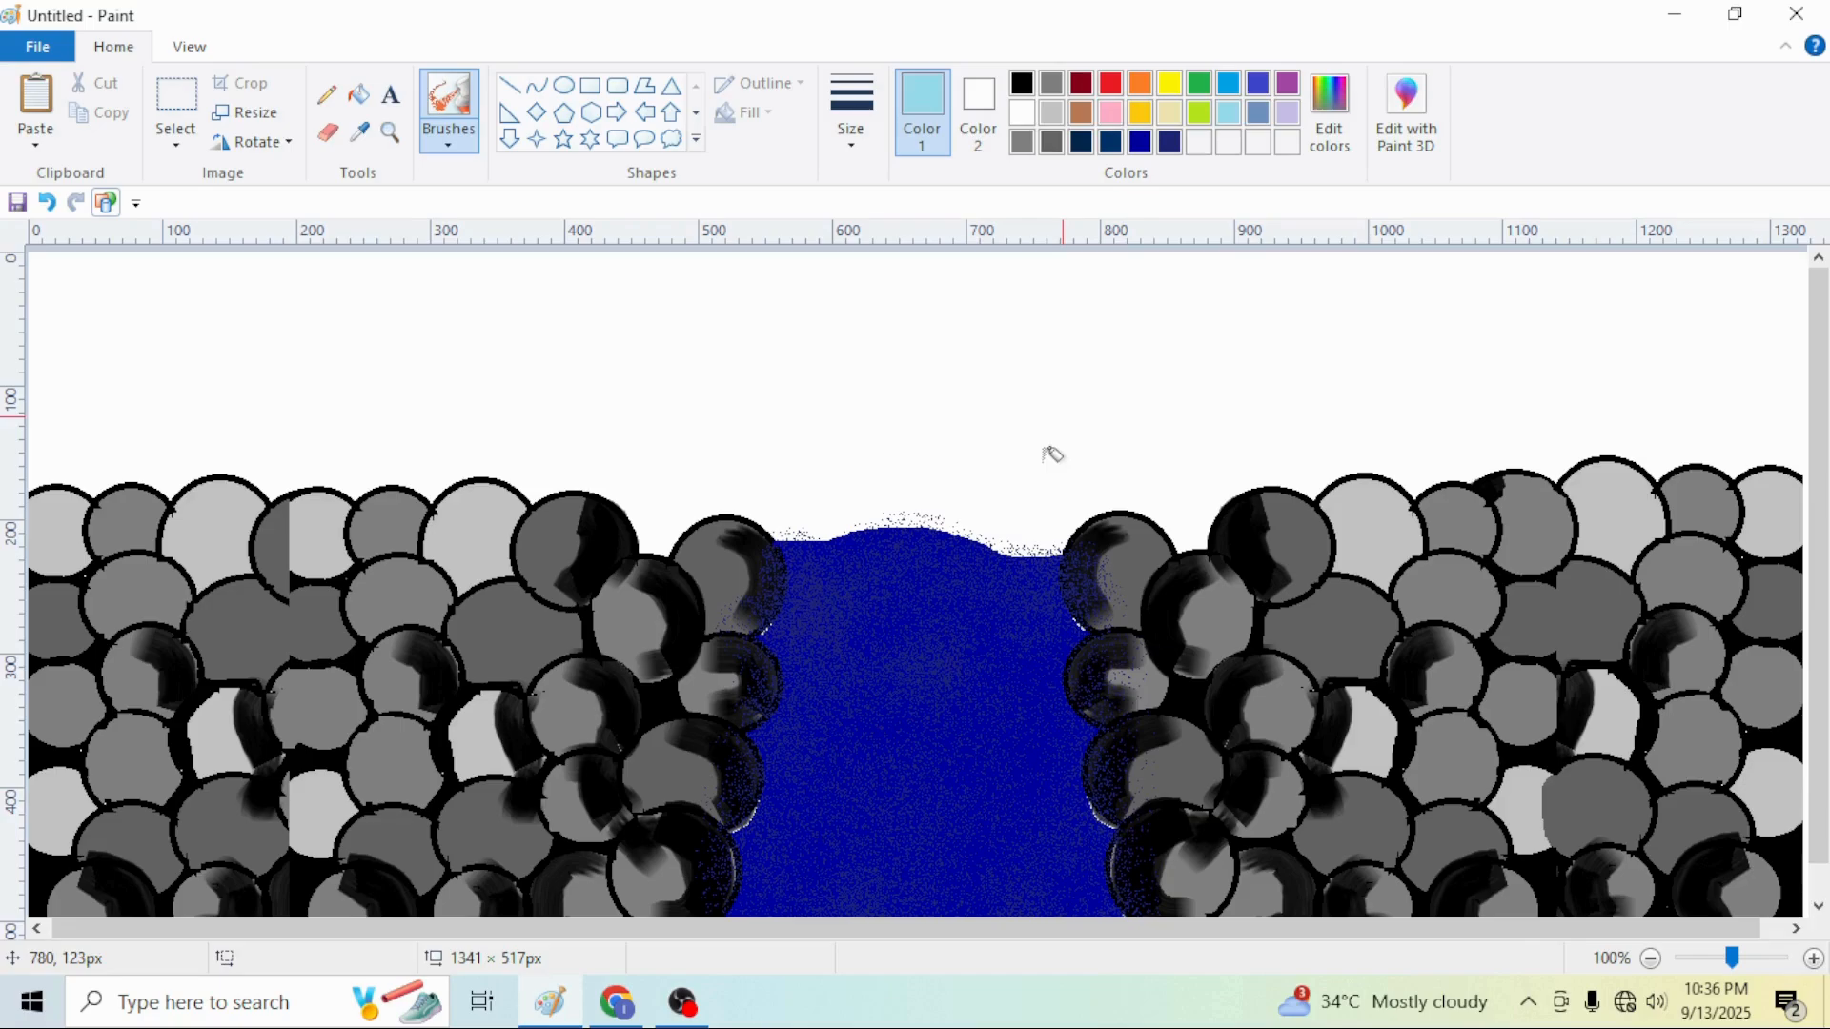
pyautogui.moveTo(1051, 455)
pyautogui.mouseDown()
pyautogui.moveTo(1047, 738)
pyautogui.moveTo(1060, 594)
pyautogui.mouseUp()
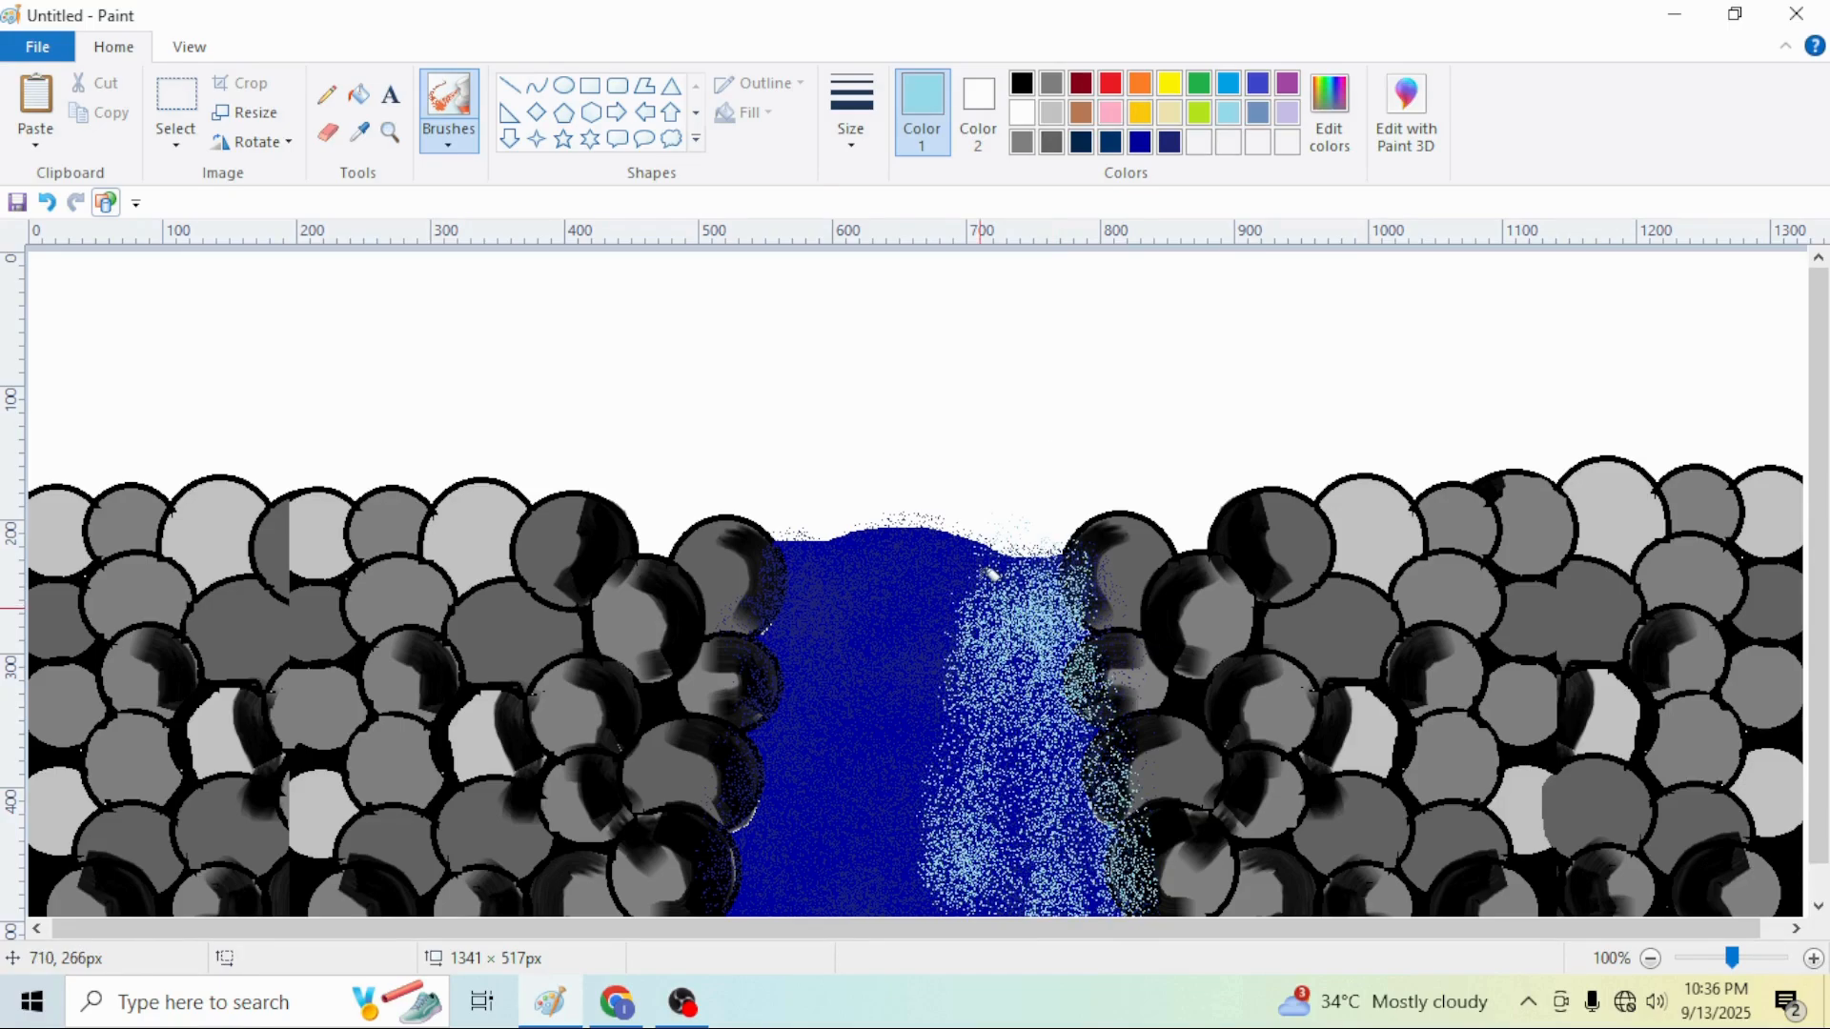
pyautogui.hotkey('ctrl', 'z')
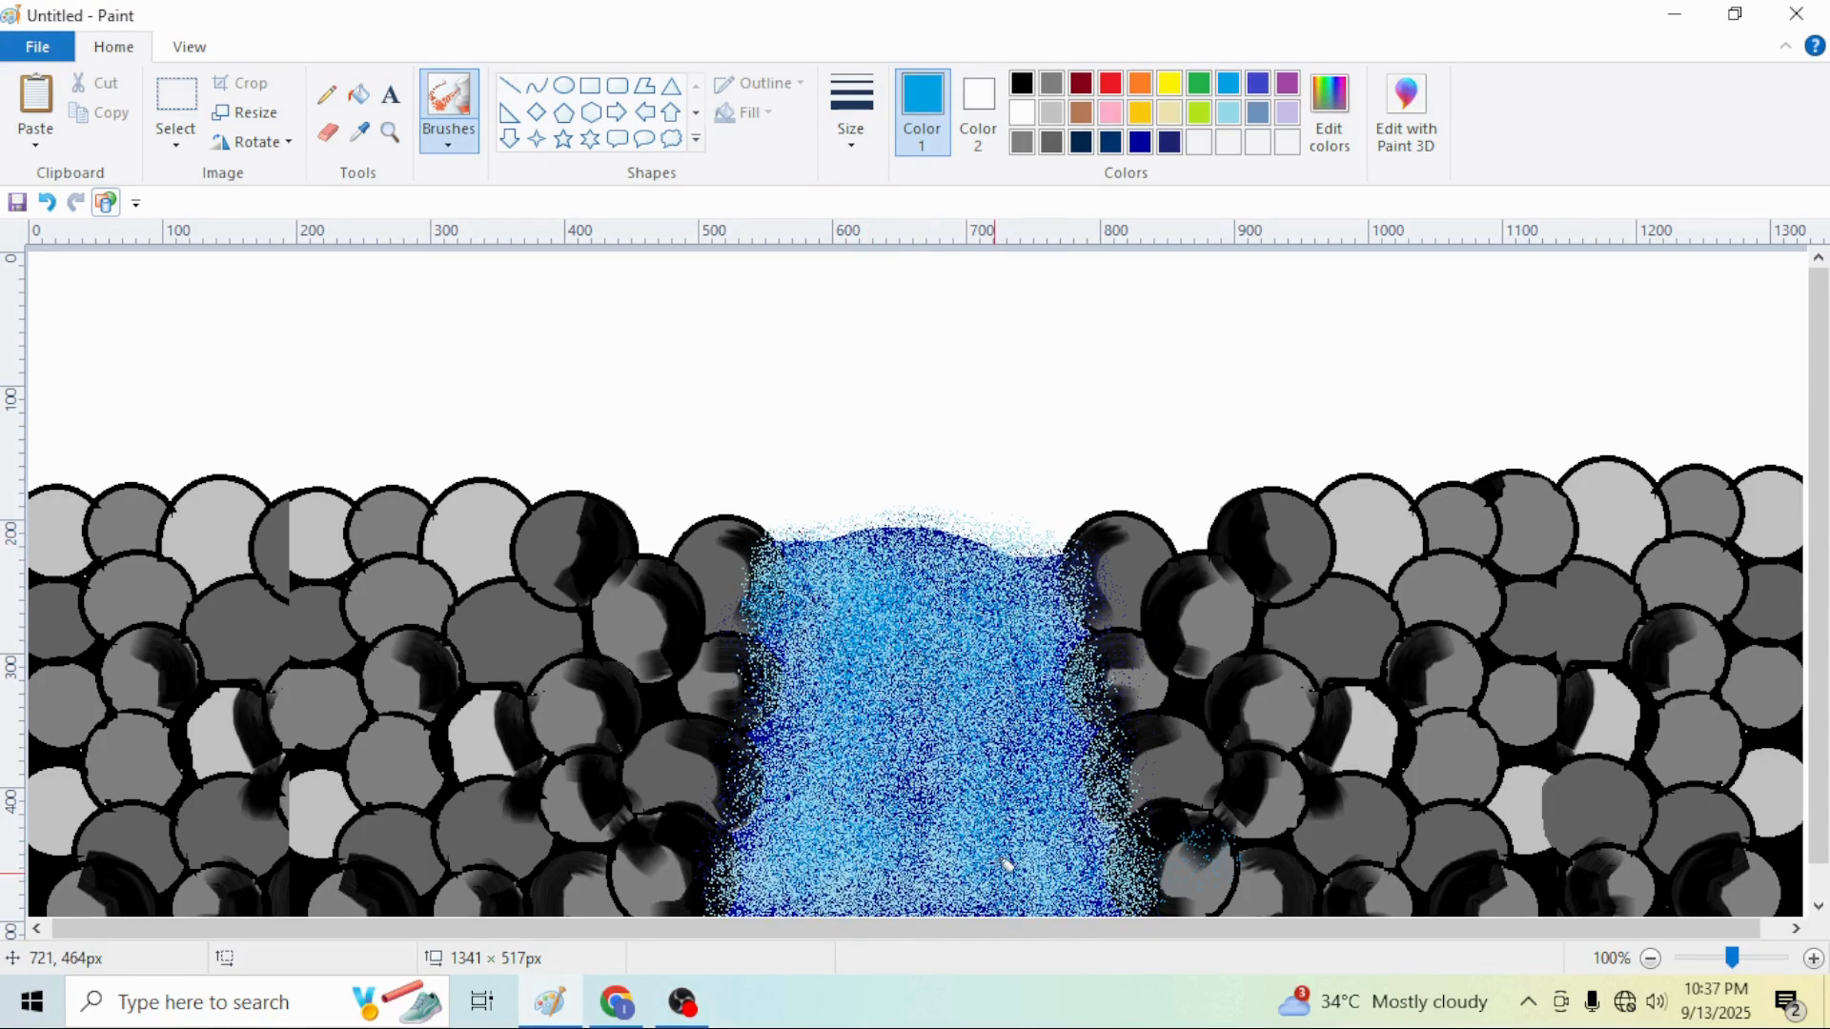
pyautogui.hotkey('ctrl', 'z')
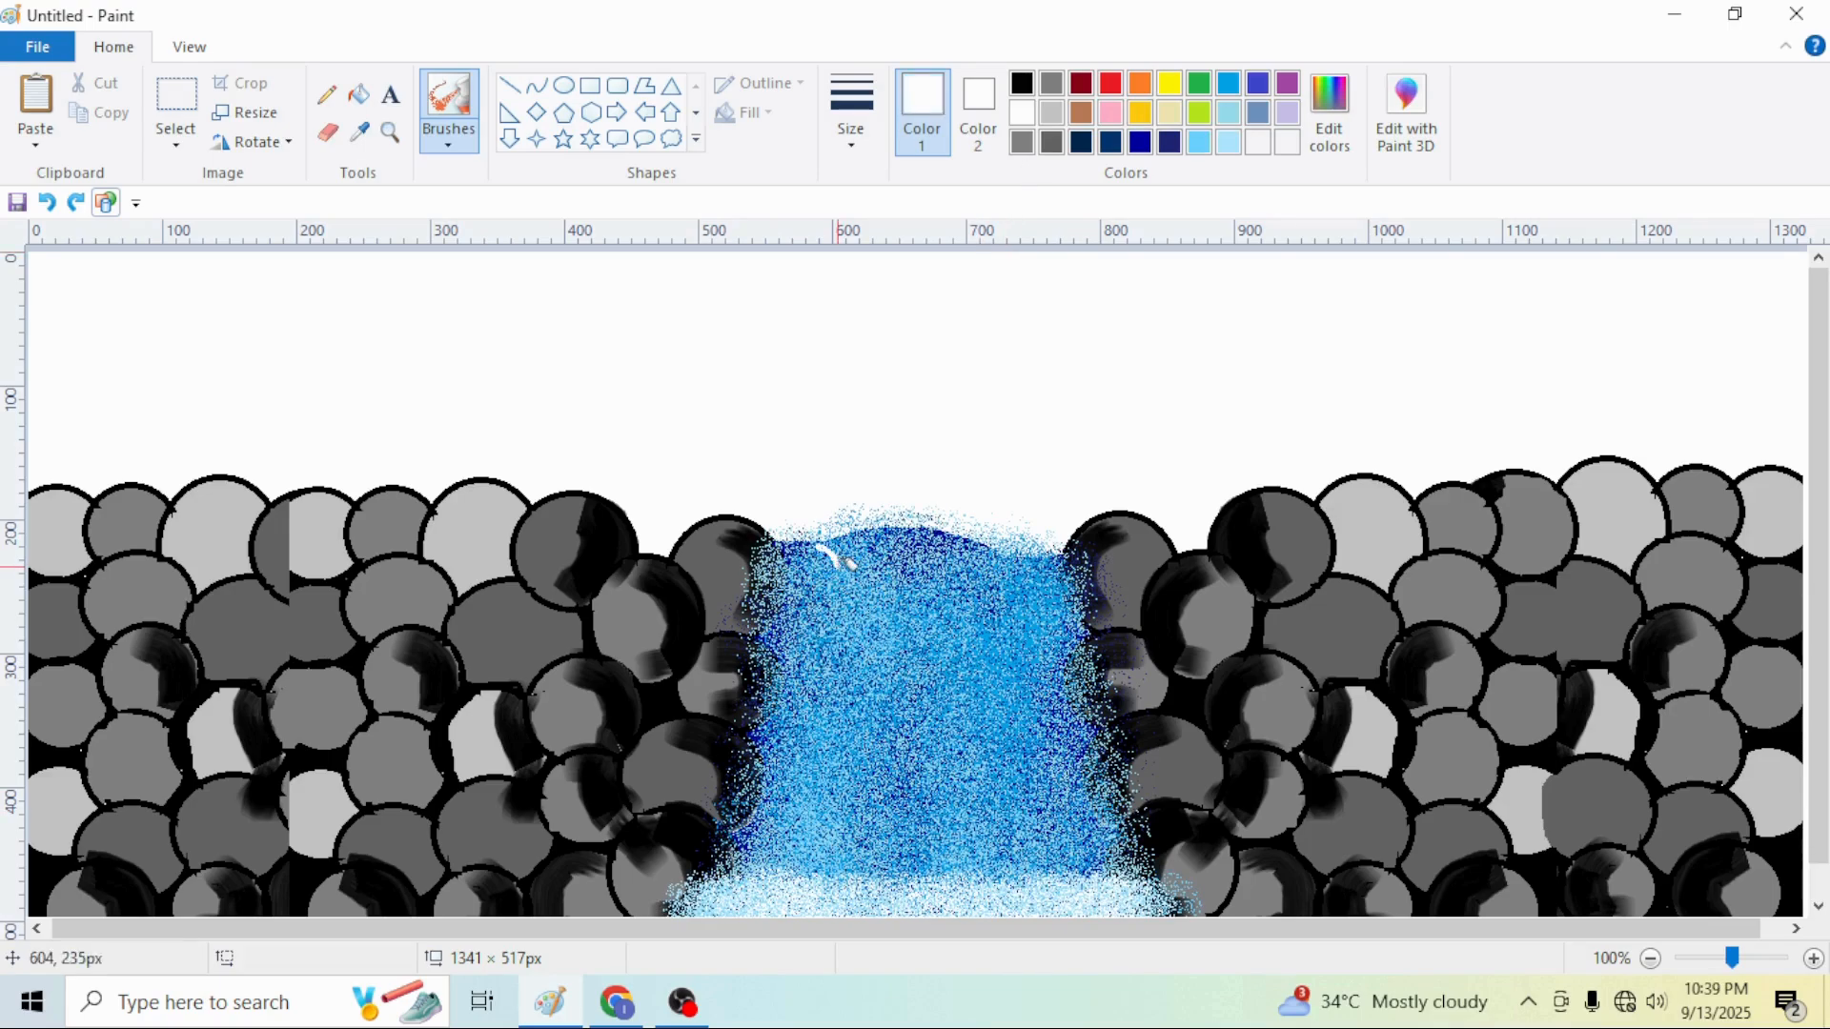
# Paint white and light blue vertical streaks down the waterfall with the brush
pyautogui.moveTo(848, 564); pyautogui.dragTo(838, 667)
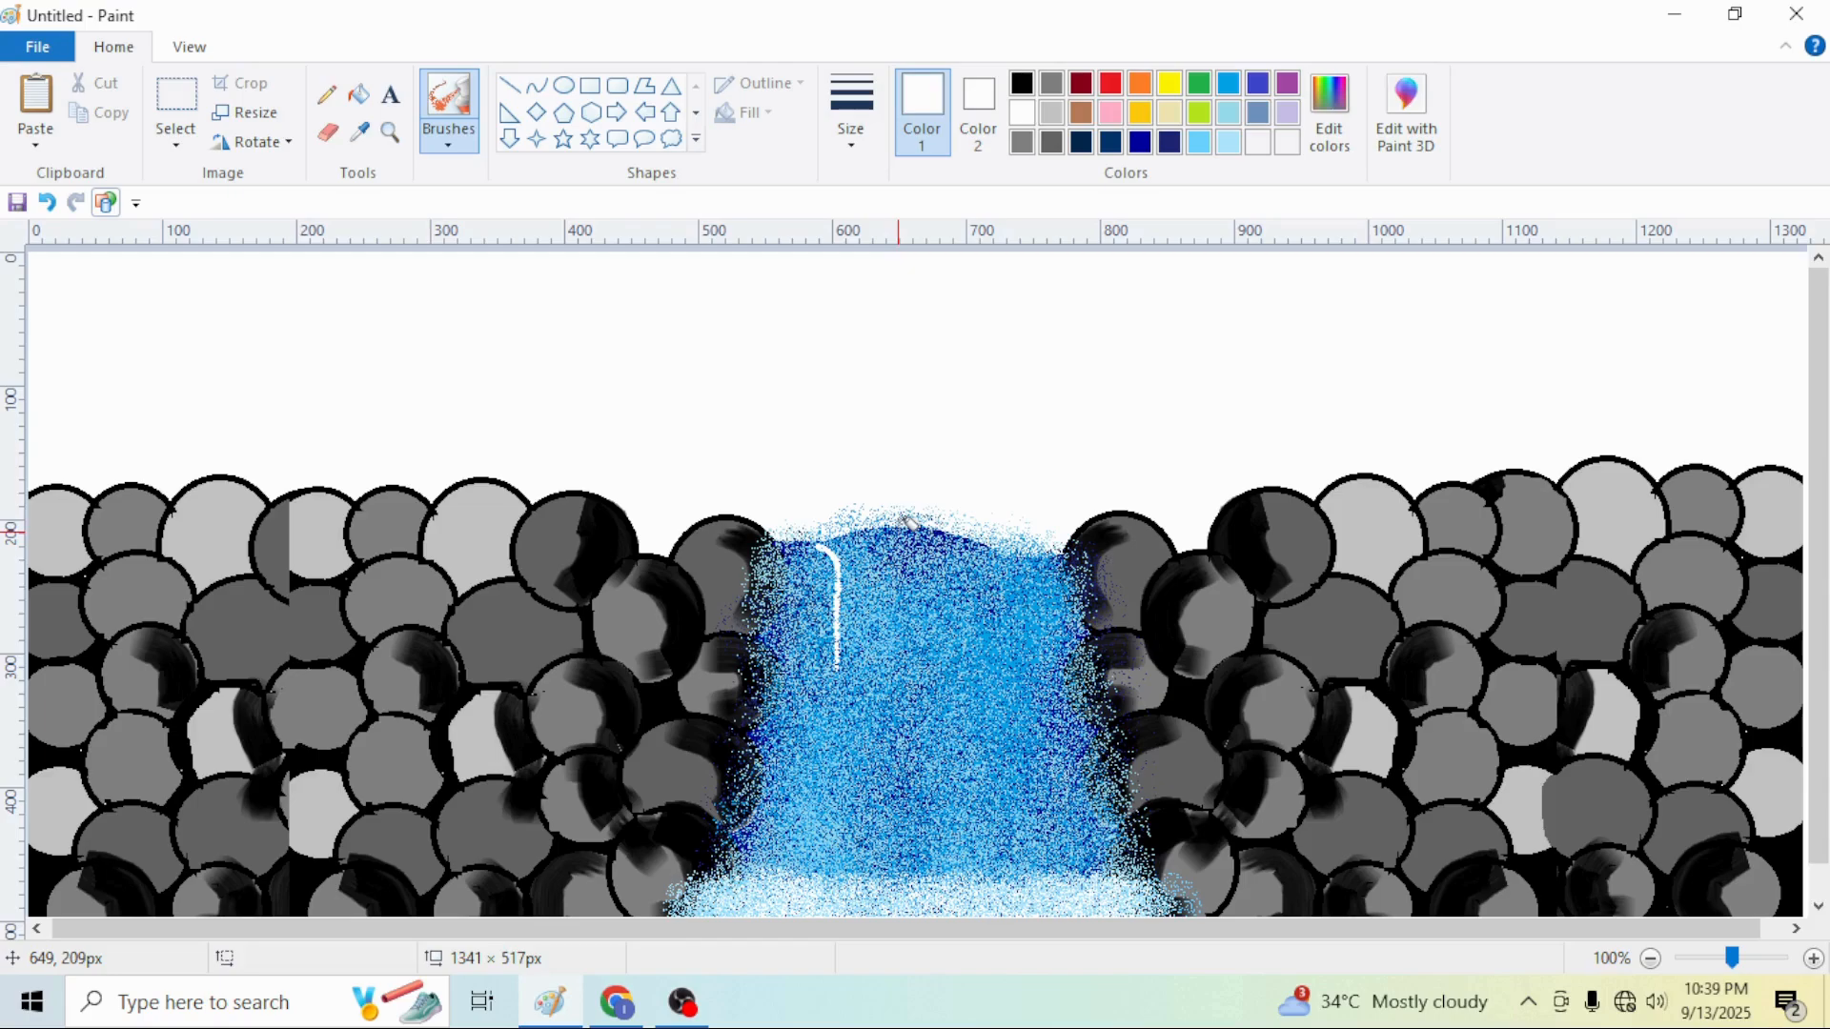
pyautogui.click(1200, 142)
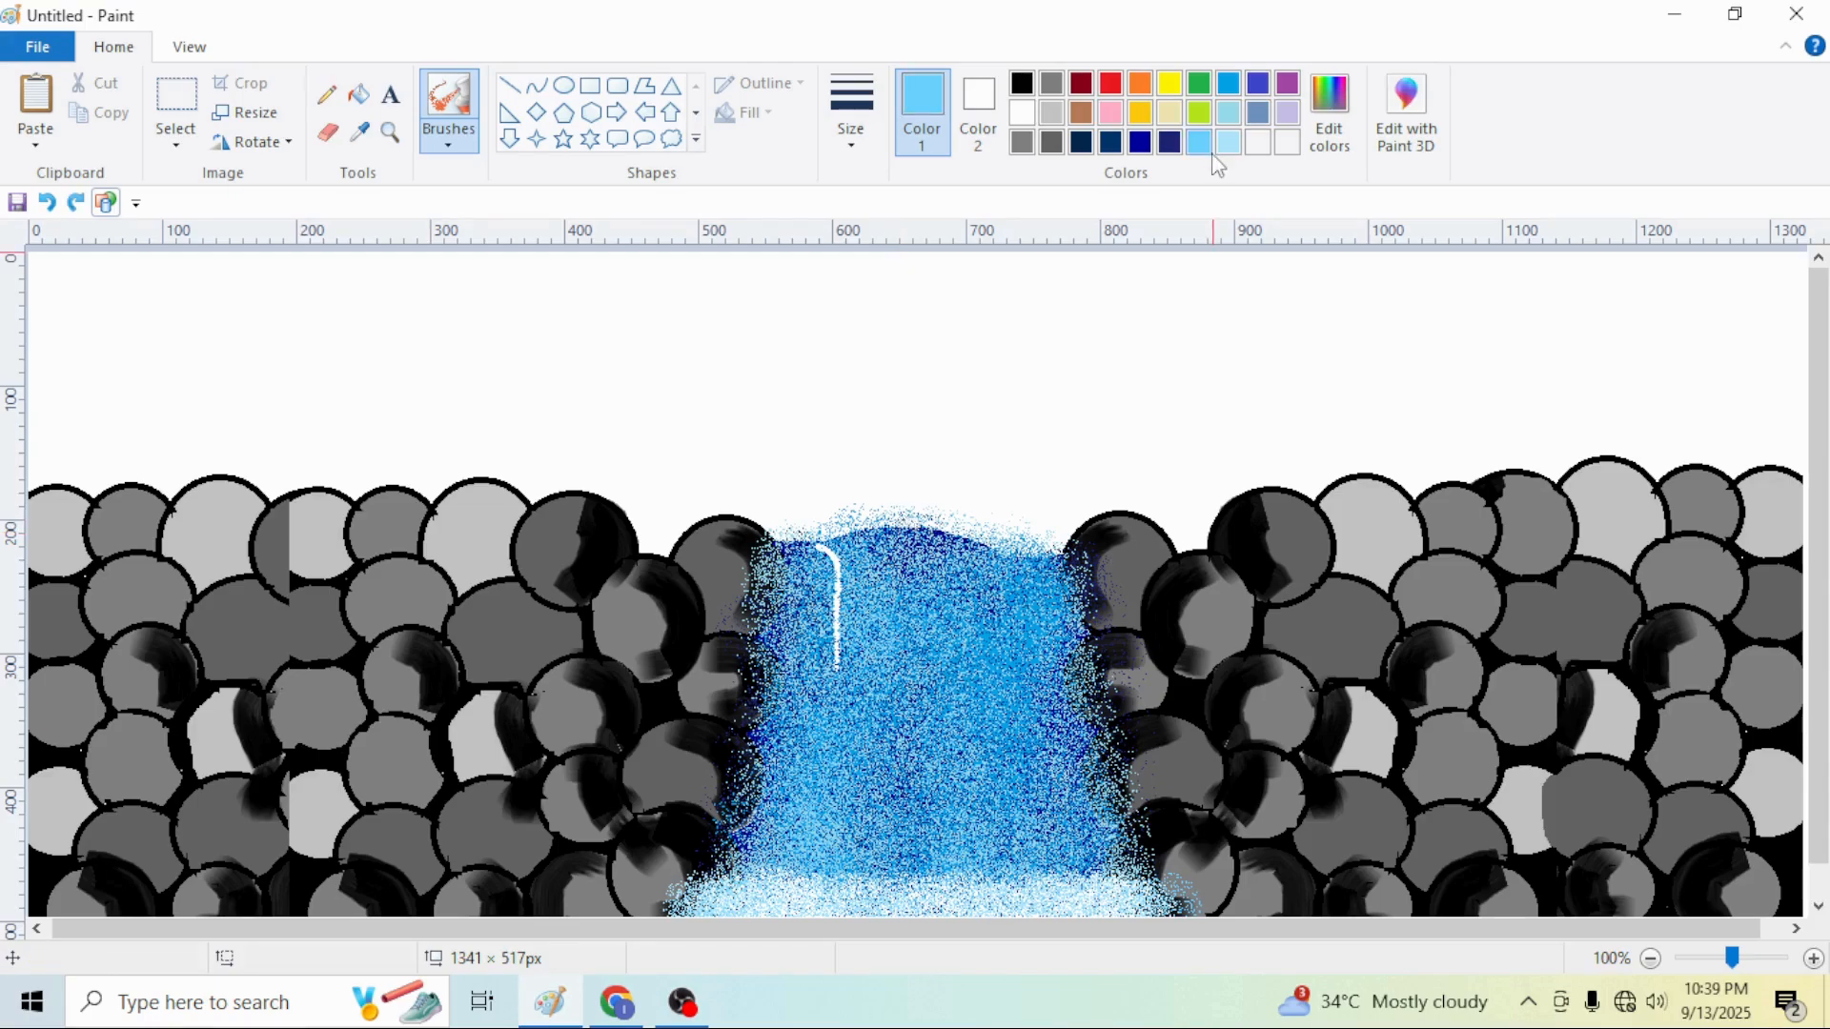
pyautogui.click(1230, 142)
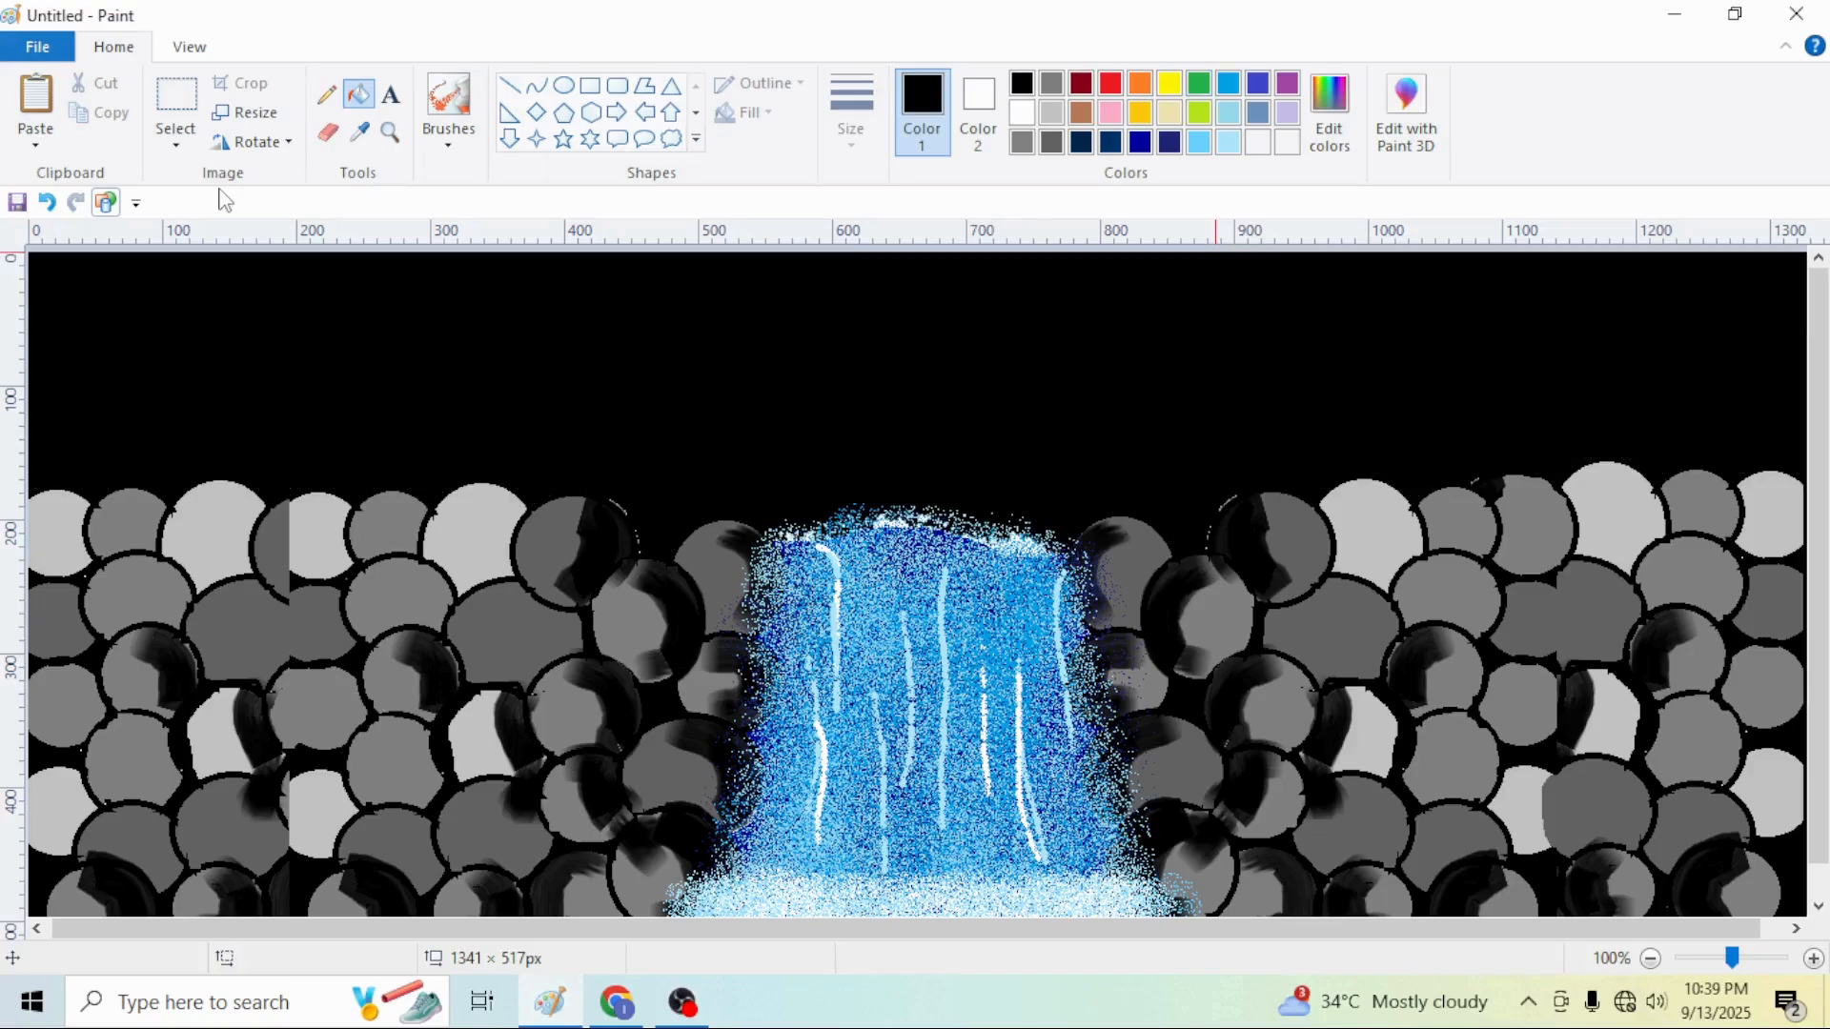
# Draw a white ellipse about 511 × 431 px around the waterfall
pyautogui.scroll(-1, 715, 535)
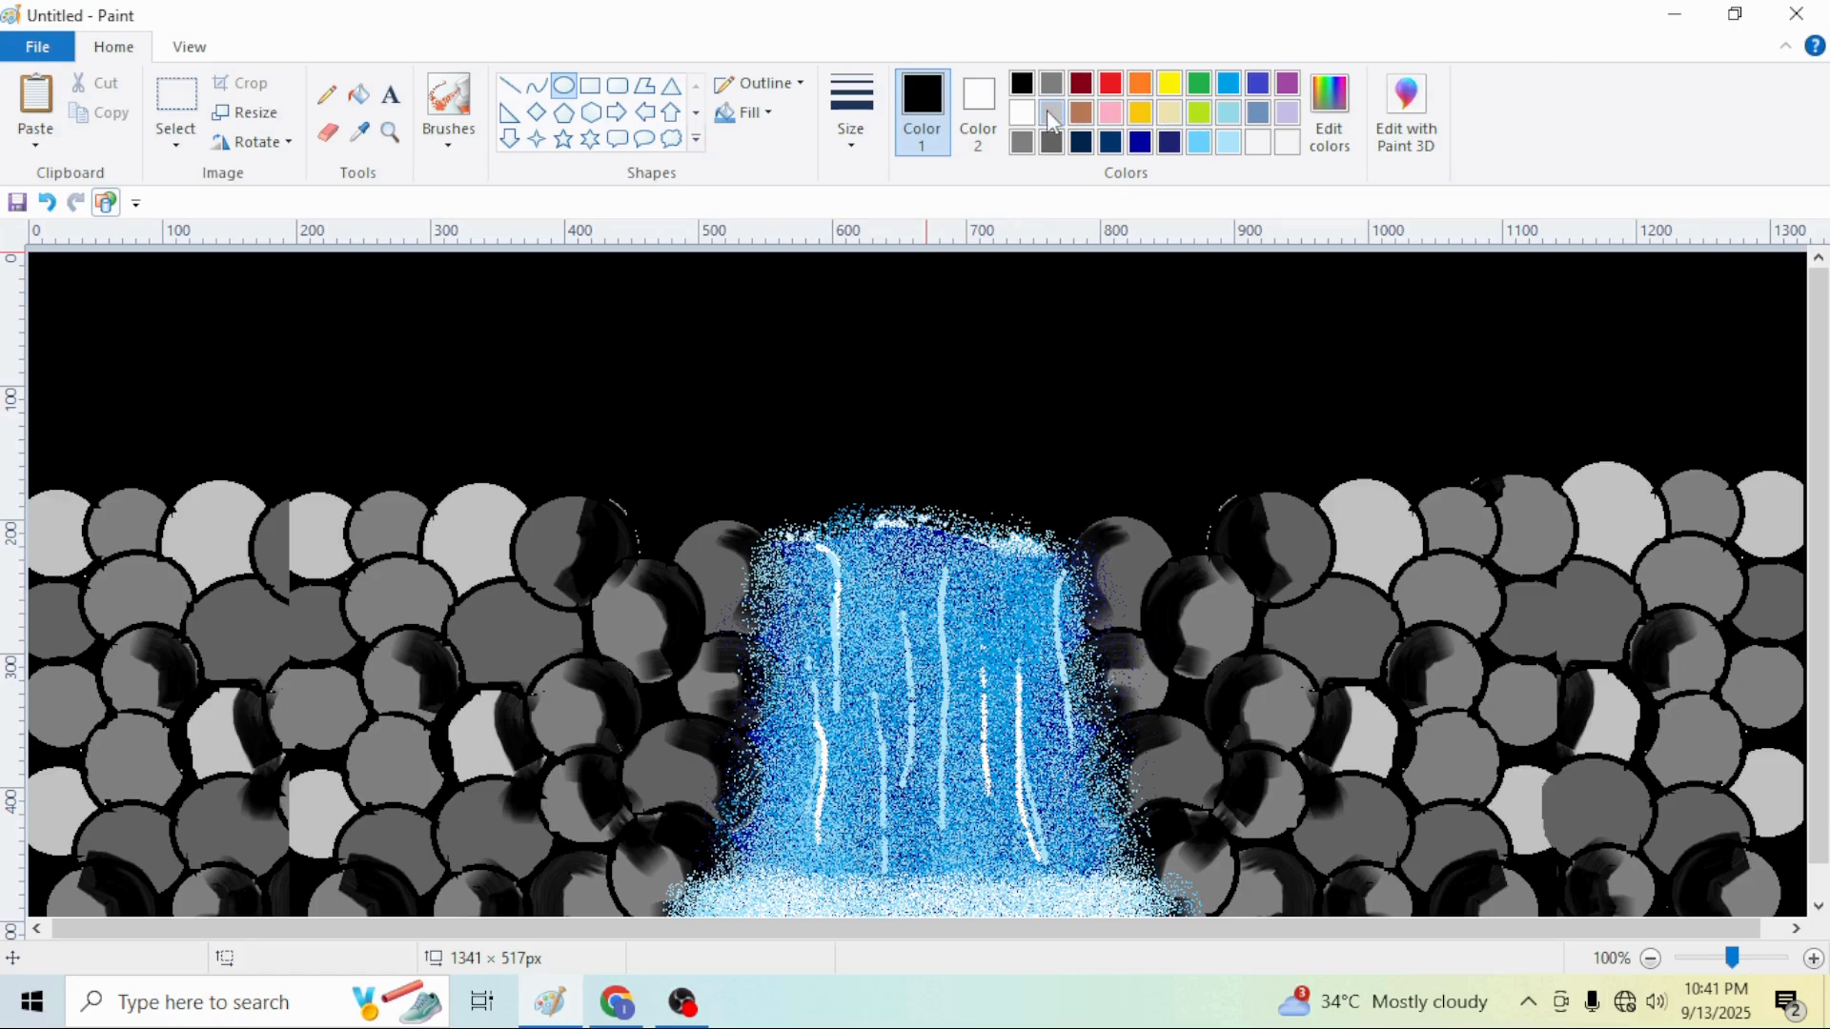
pyautogui.click(1022, 112)
pyautogui.moveTo(536, 281); pyautogui.dragTo(1224, 860)
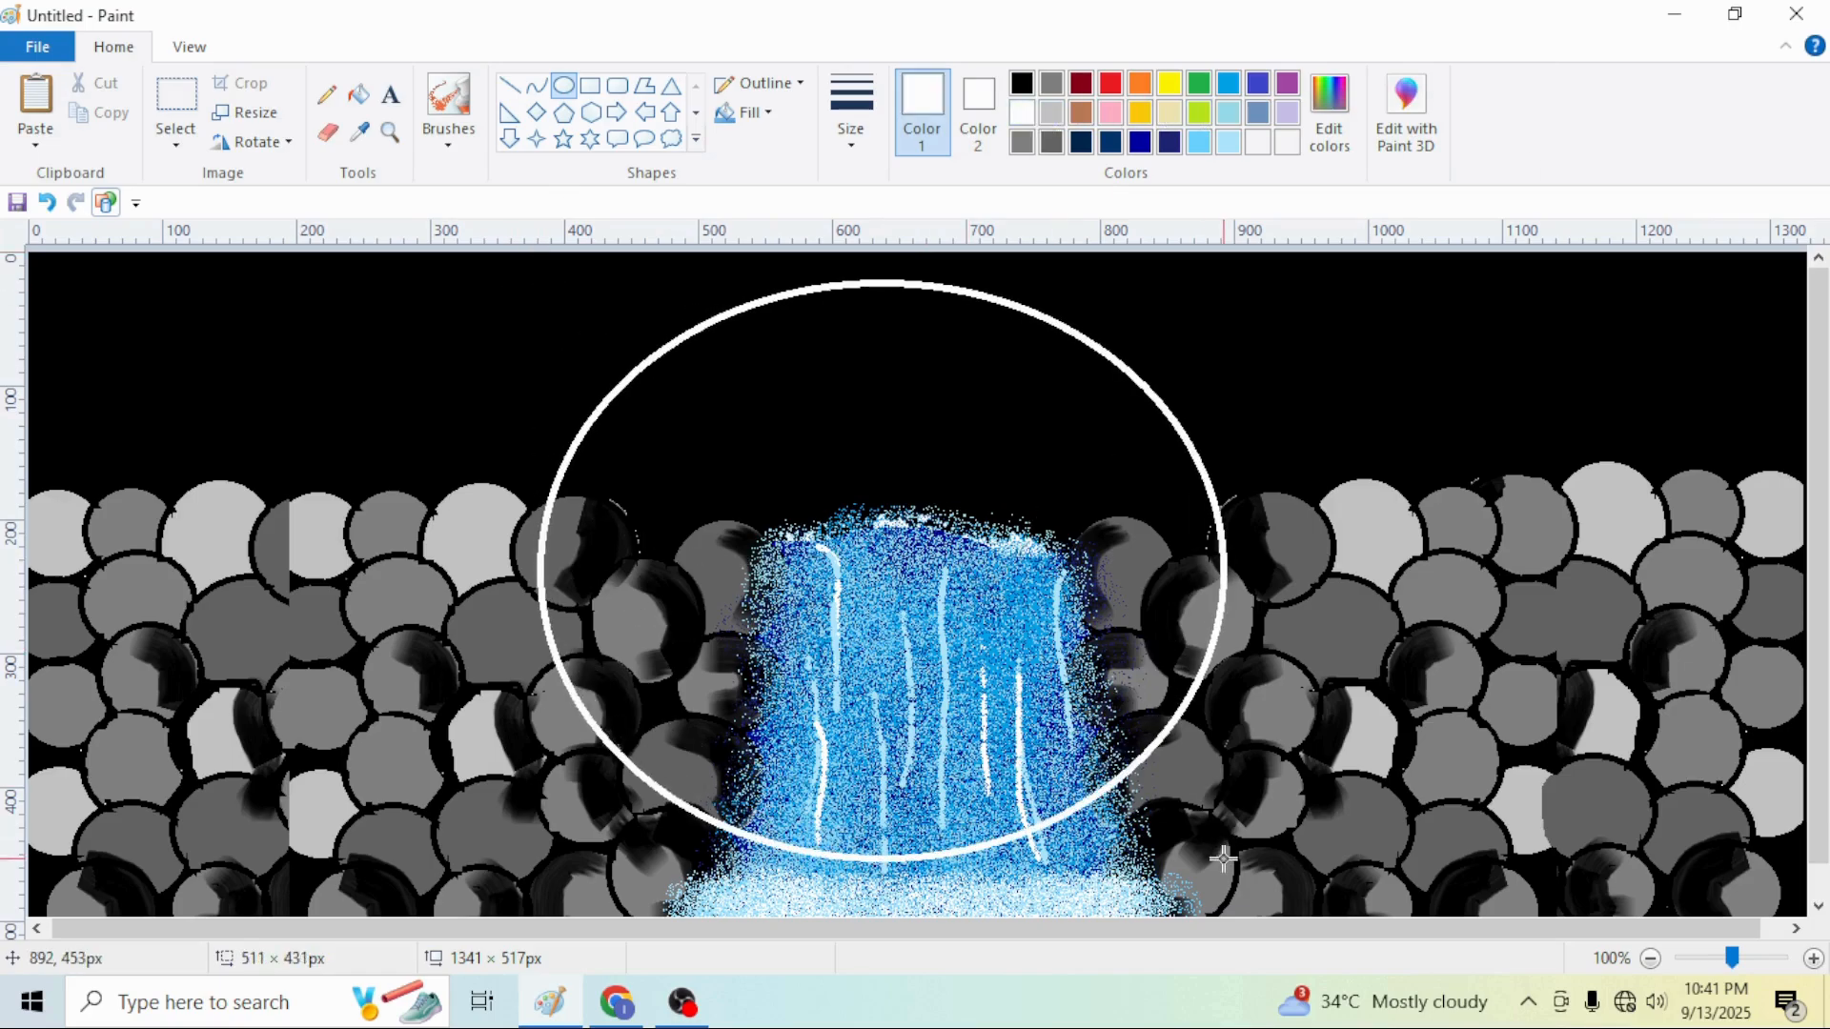
# Shrink and reposition the white ellipse over the top of the waterfall, then fill its inside with white
pyautogui.moveTo(974, 682); pyautogui.dragTo(1009, 660)
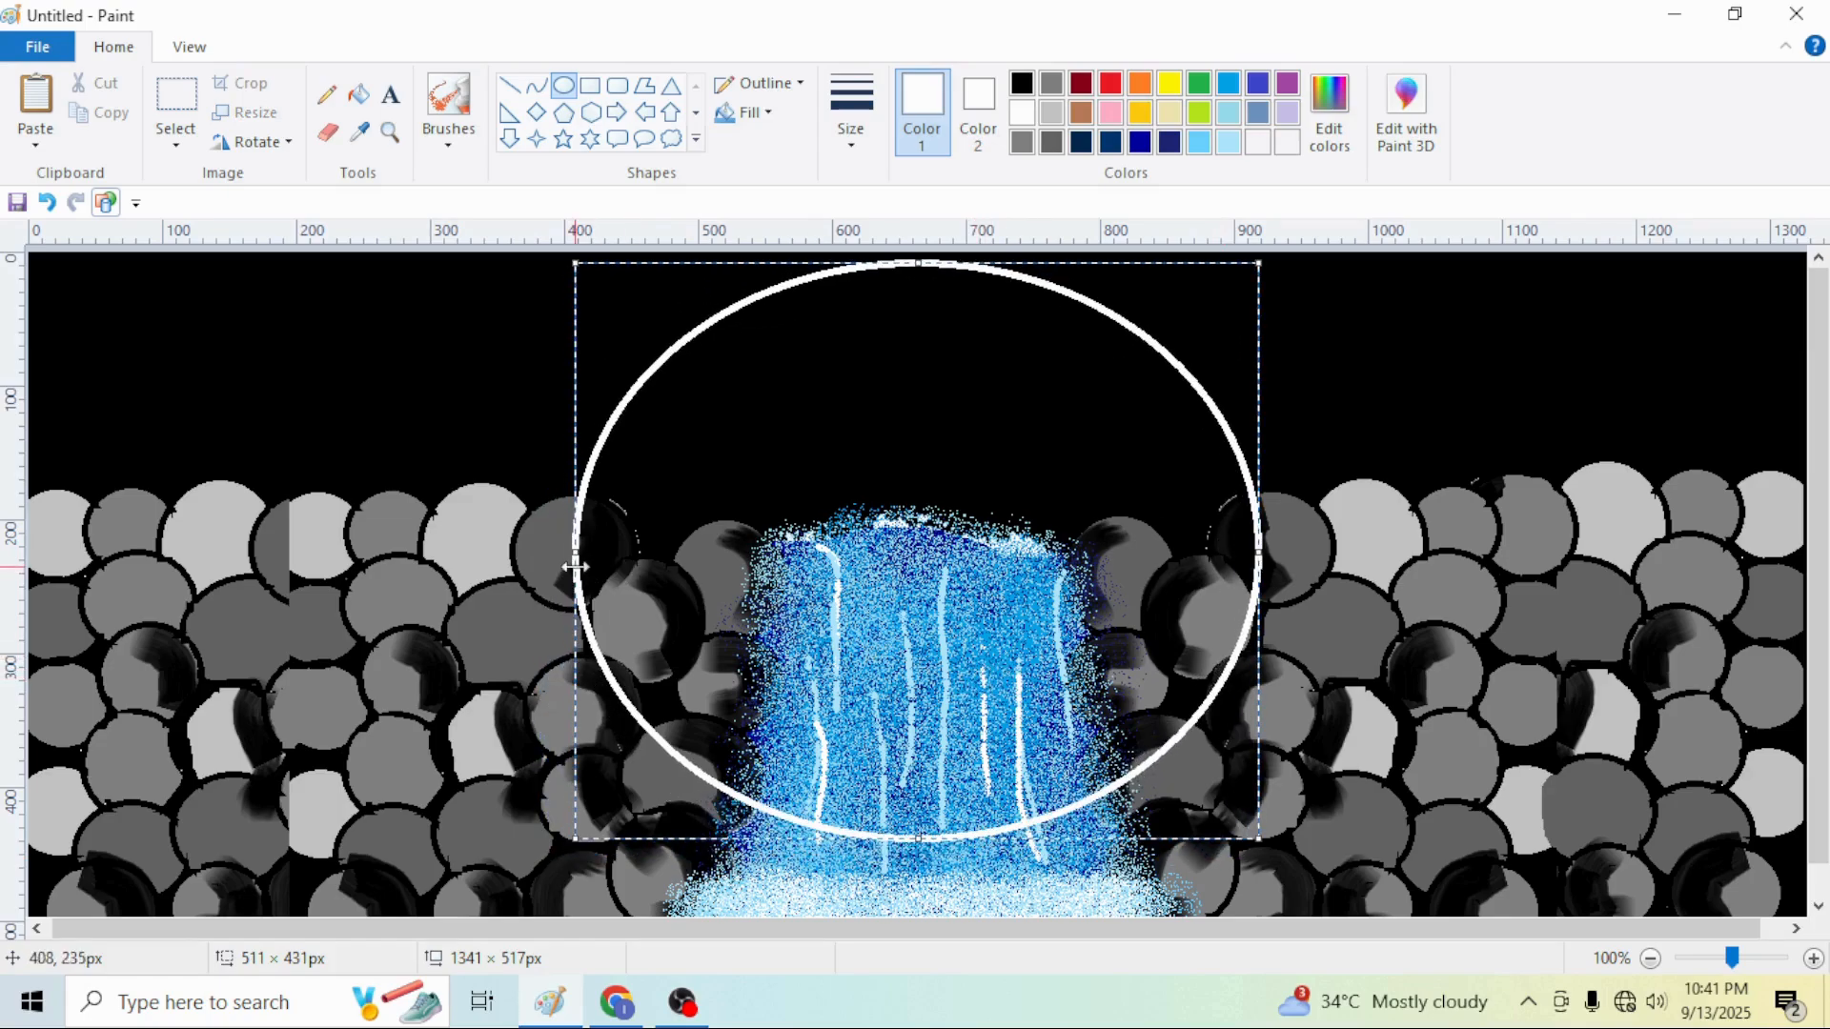
pyautogui.moveTo(576, 566); pyautogui.dragTo(703, 537)
pyautogui.moveTo(704, 838); pyautogui.dragTo(830, 604)
pyautogui.moveTo(1038, 486); pyautogui.dragTo(900, 541)
pyautogui.moveTo(691, 664); pyautogui.dragTo(703, 674)
pyautogui.click(1381, 454)
pyautogui.click(359, 94)
pyautogui.click(874, 529)
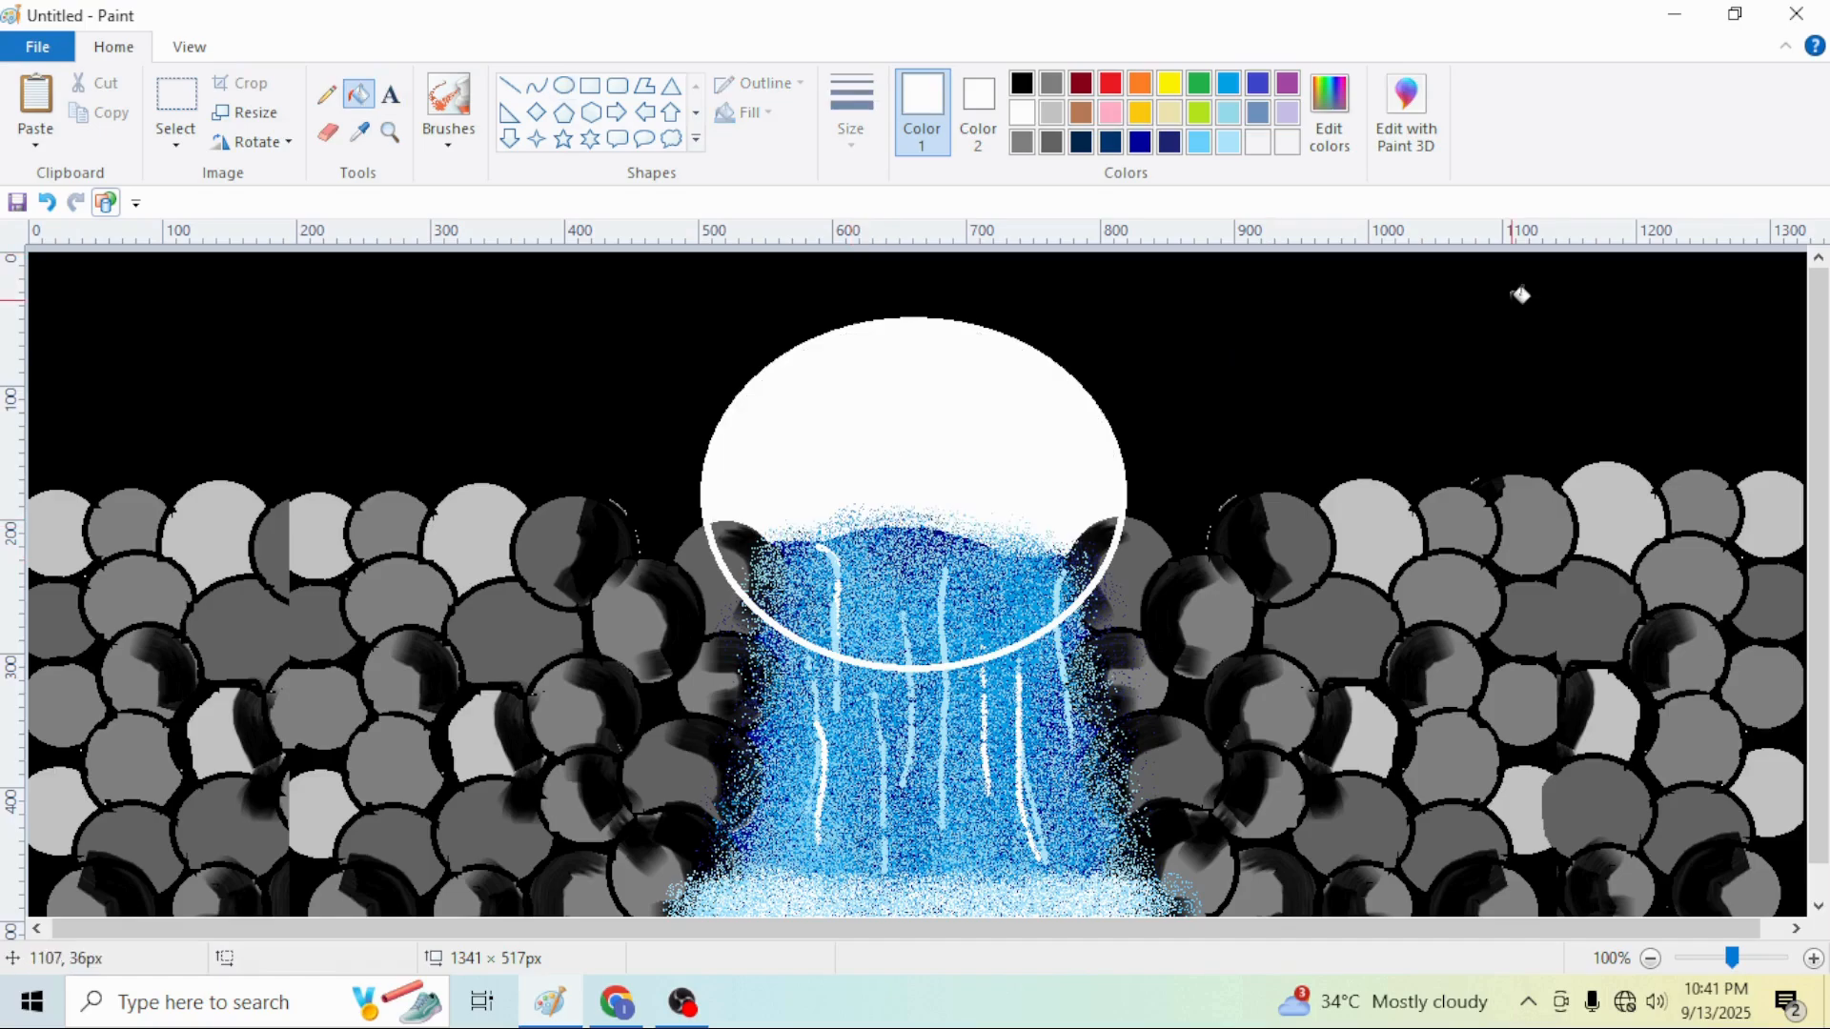
# Paste the copied waterfall back in front of the white circle and move it into place
pyautogui.hotkey('ctrl', 'v')
pyautogui.moveTo(897, 439); pyautogui.dragTo(895, 634)
pyautogui.click(1520, 381)
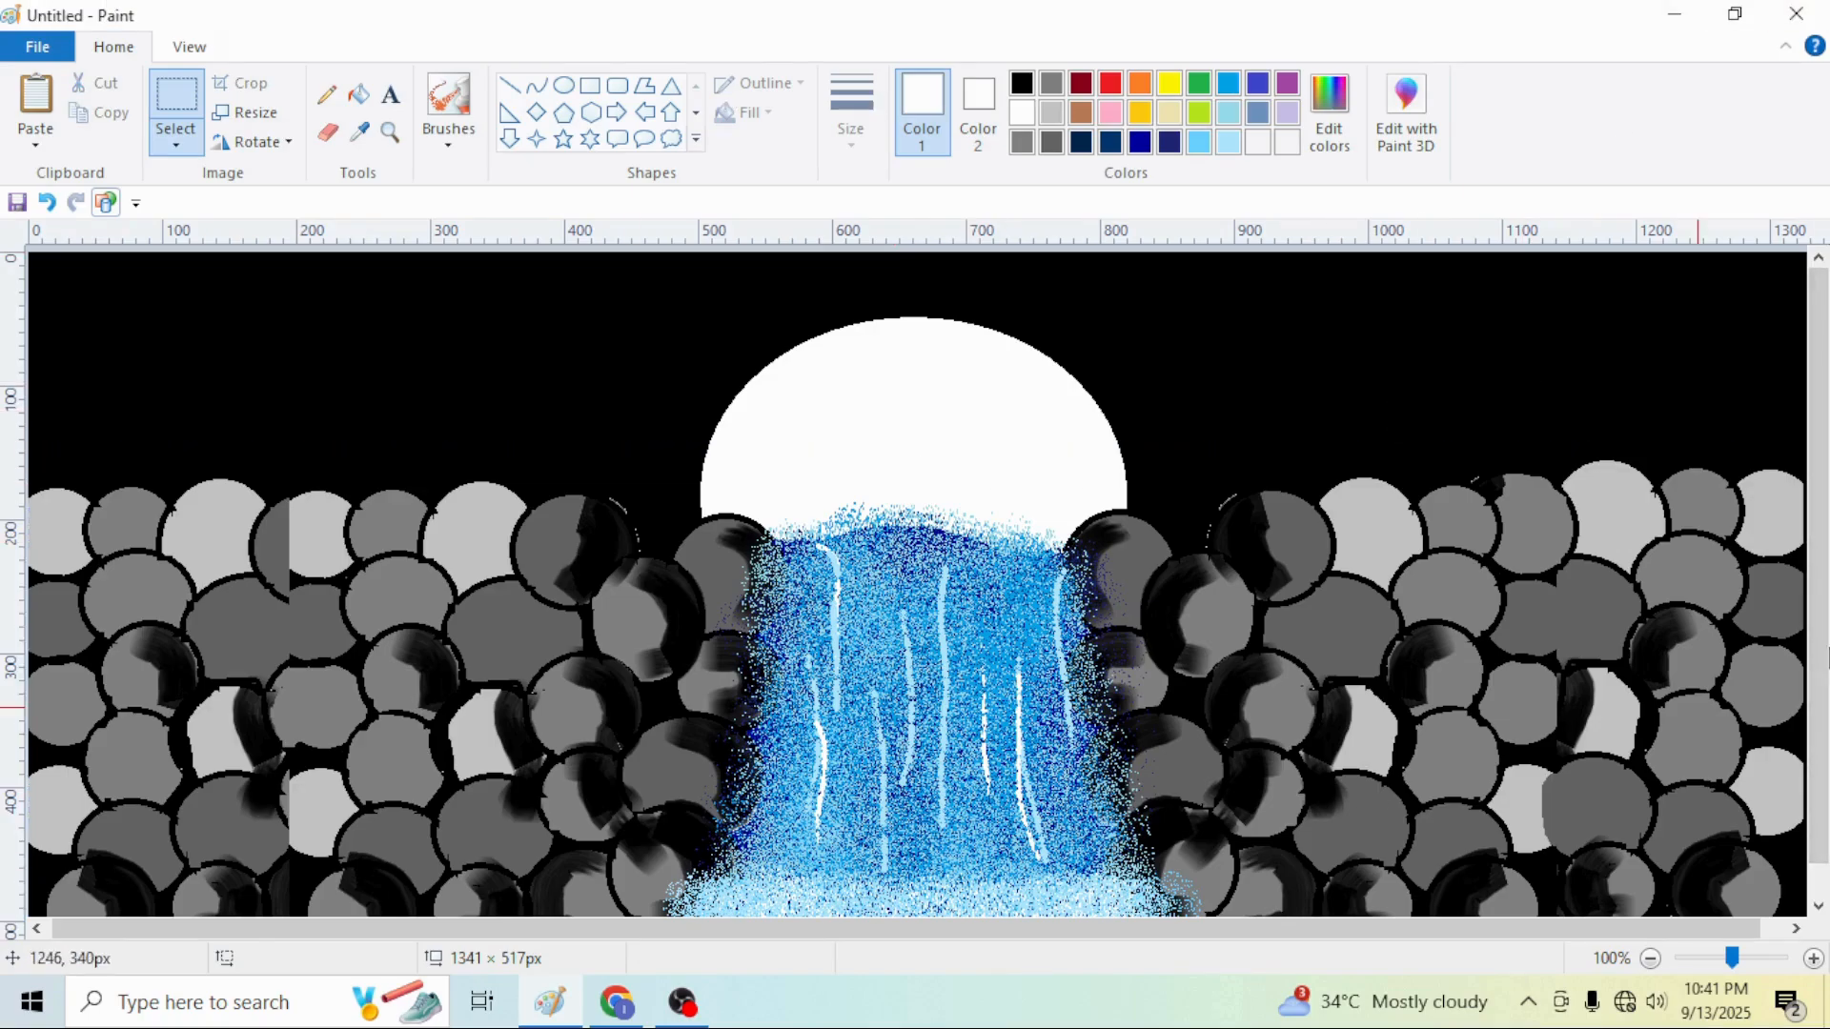
# Dab small white stars into the black sky with the brush
pyautogui.click(461, 115)
pyautogui.click(425, 306)
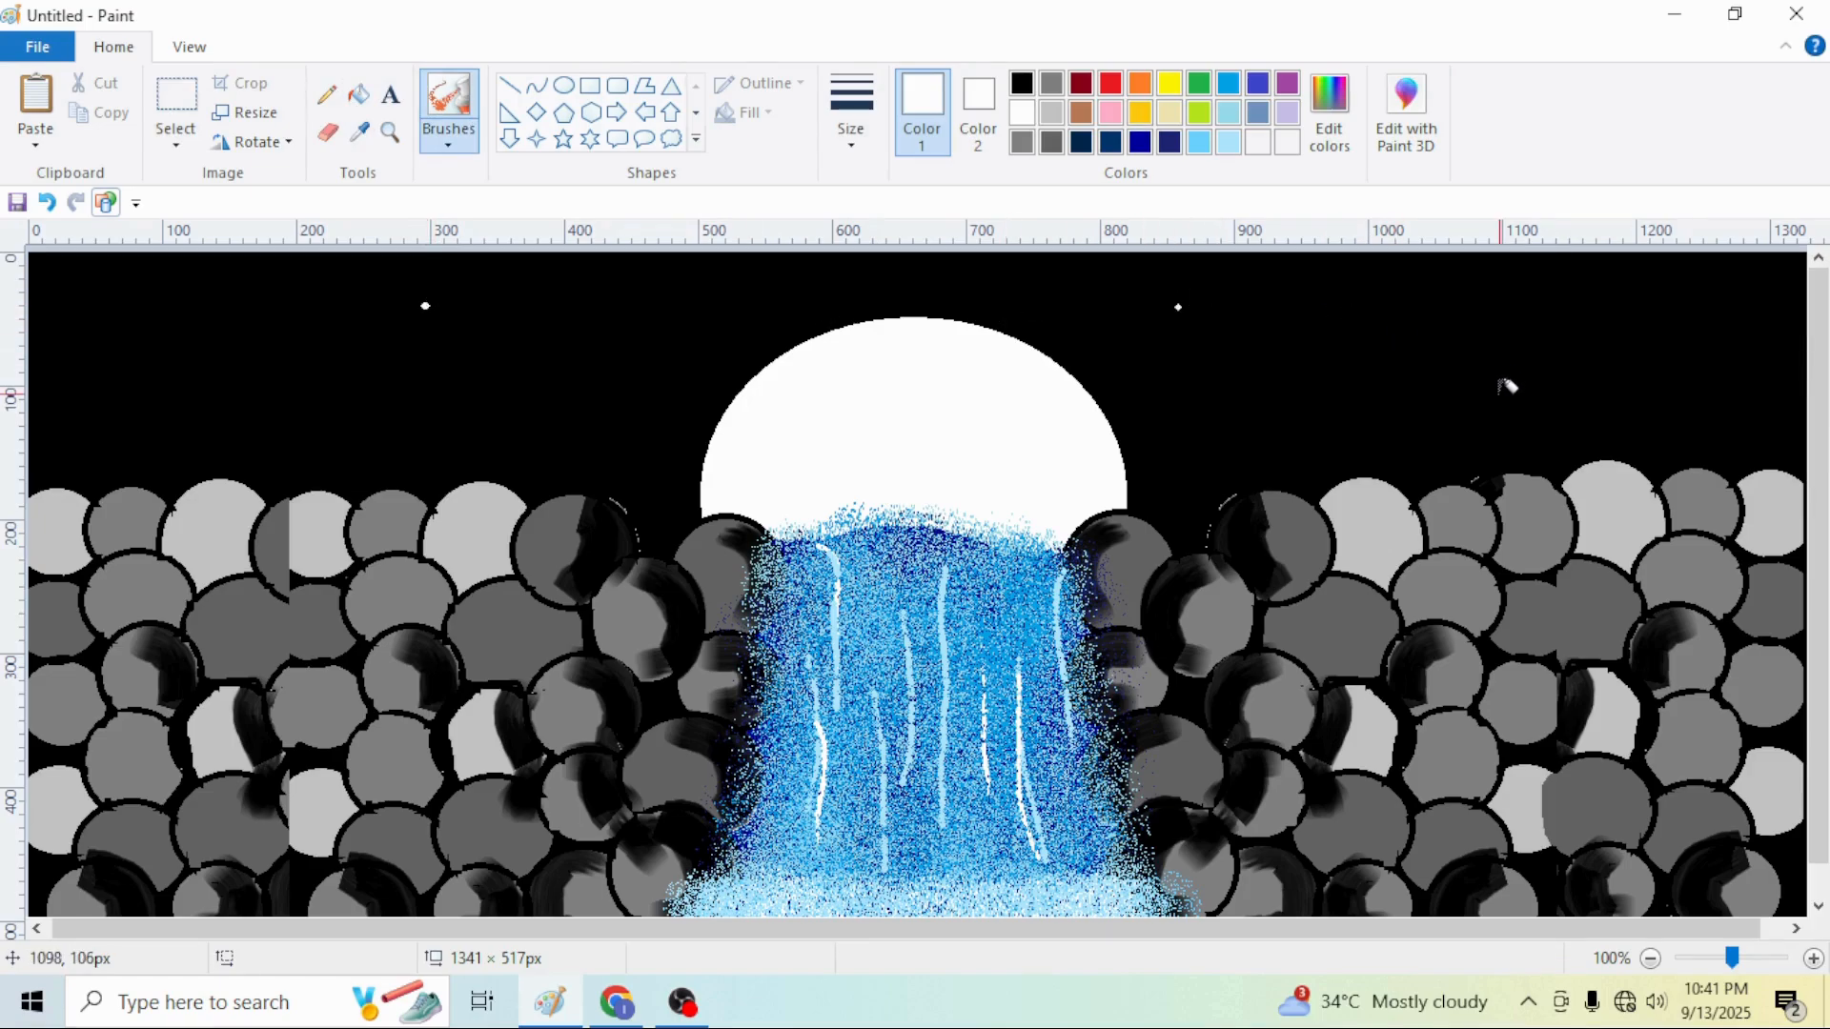
pyautogui.click(1513, 314)
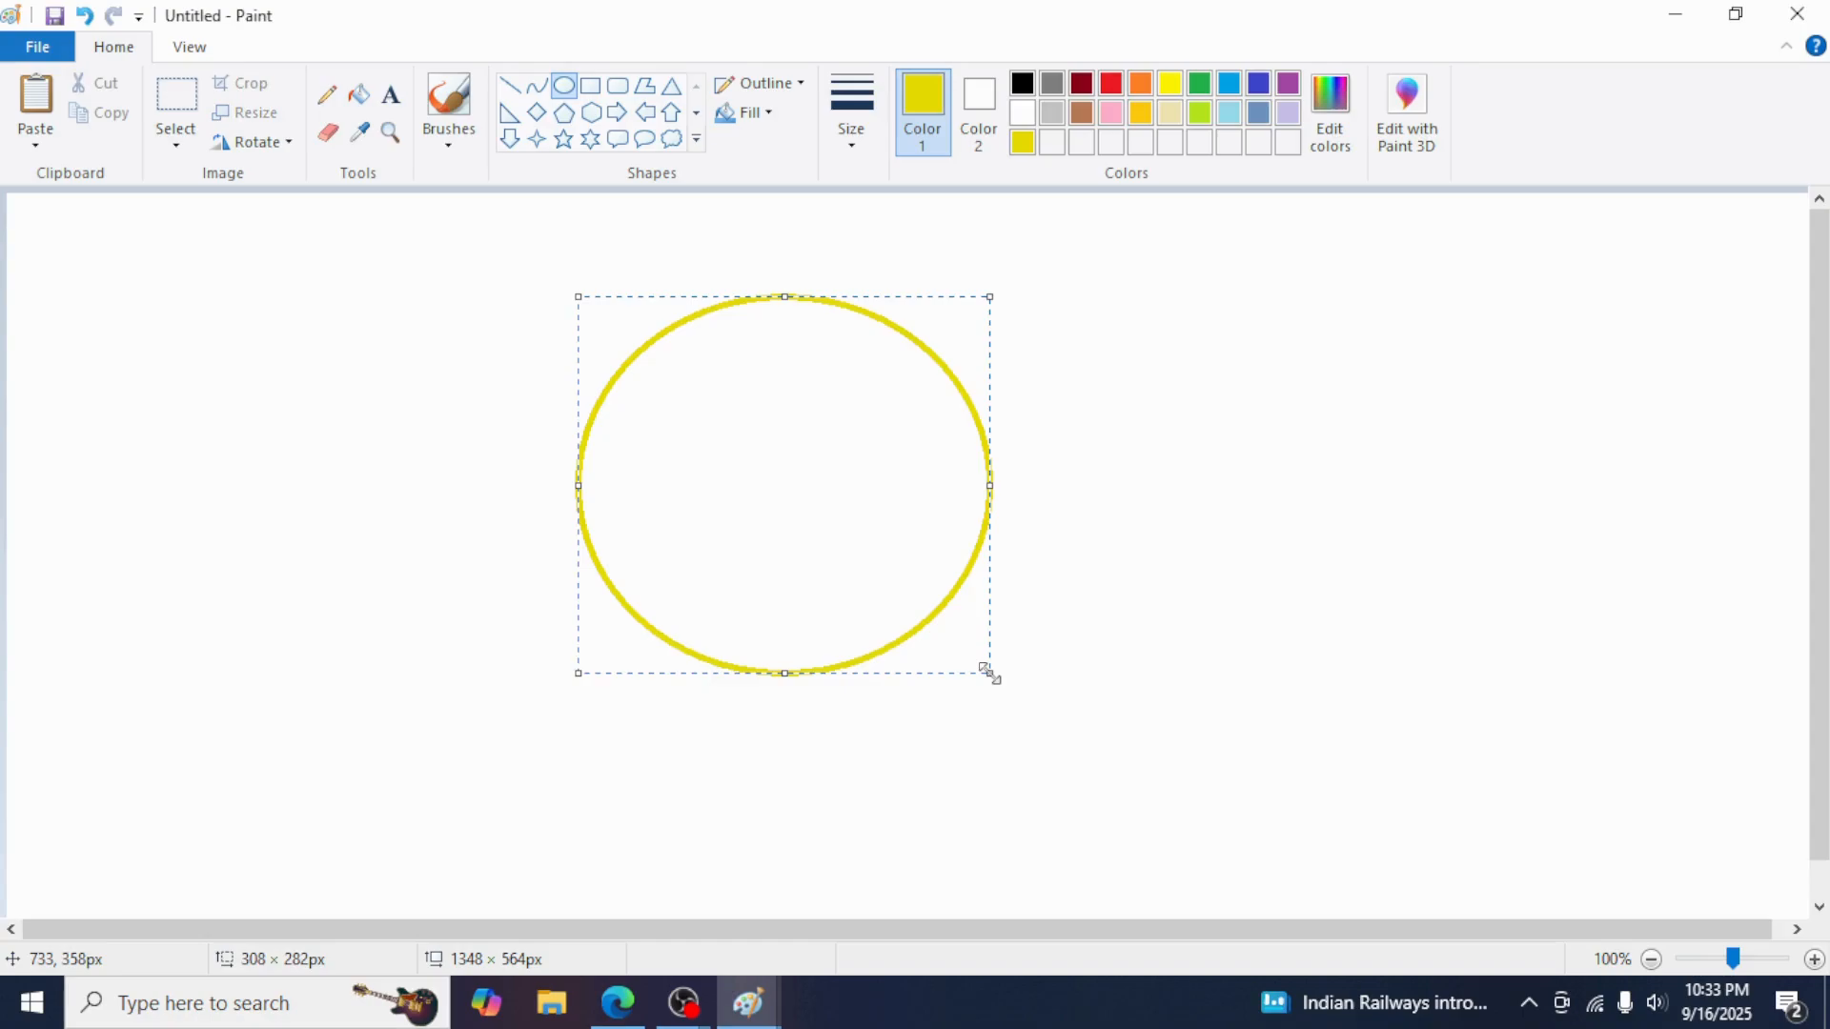
pyautogui.moveTo(886, 555); pyautogui.dragTo(925, 579)
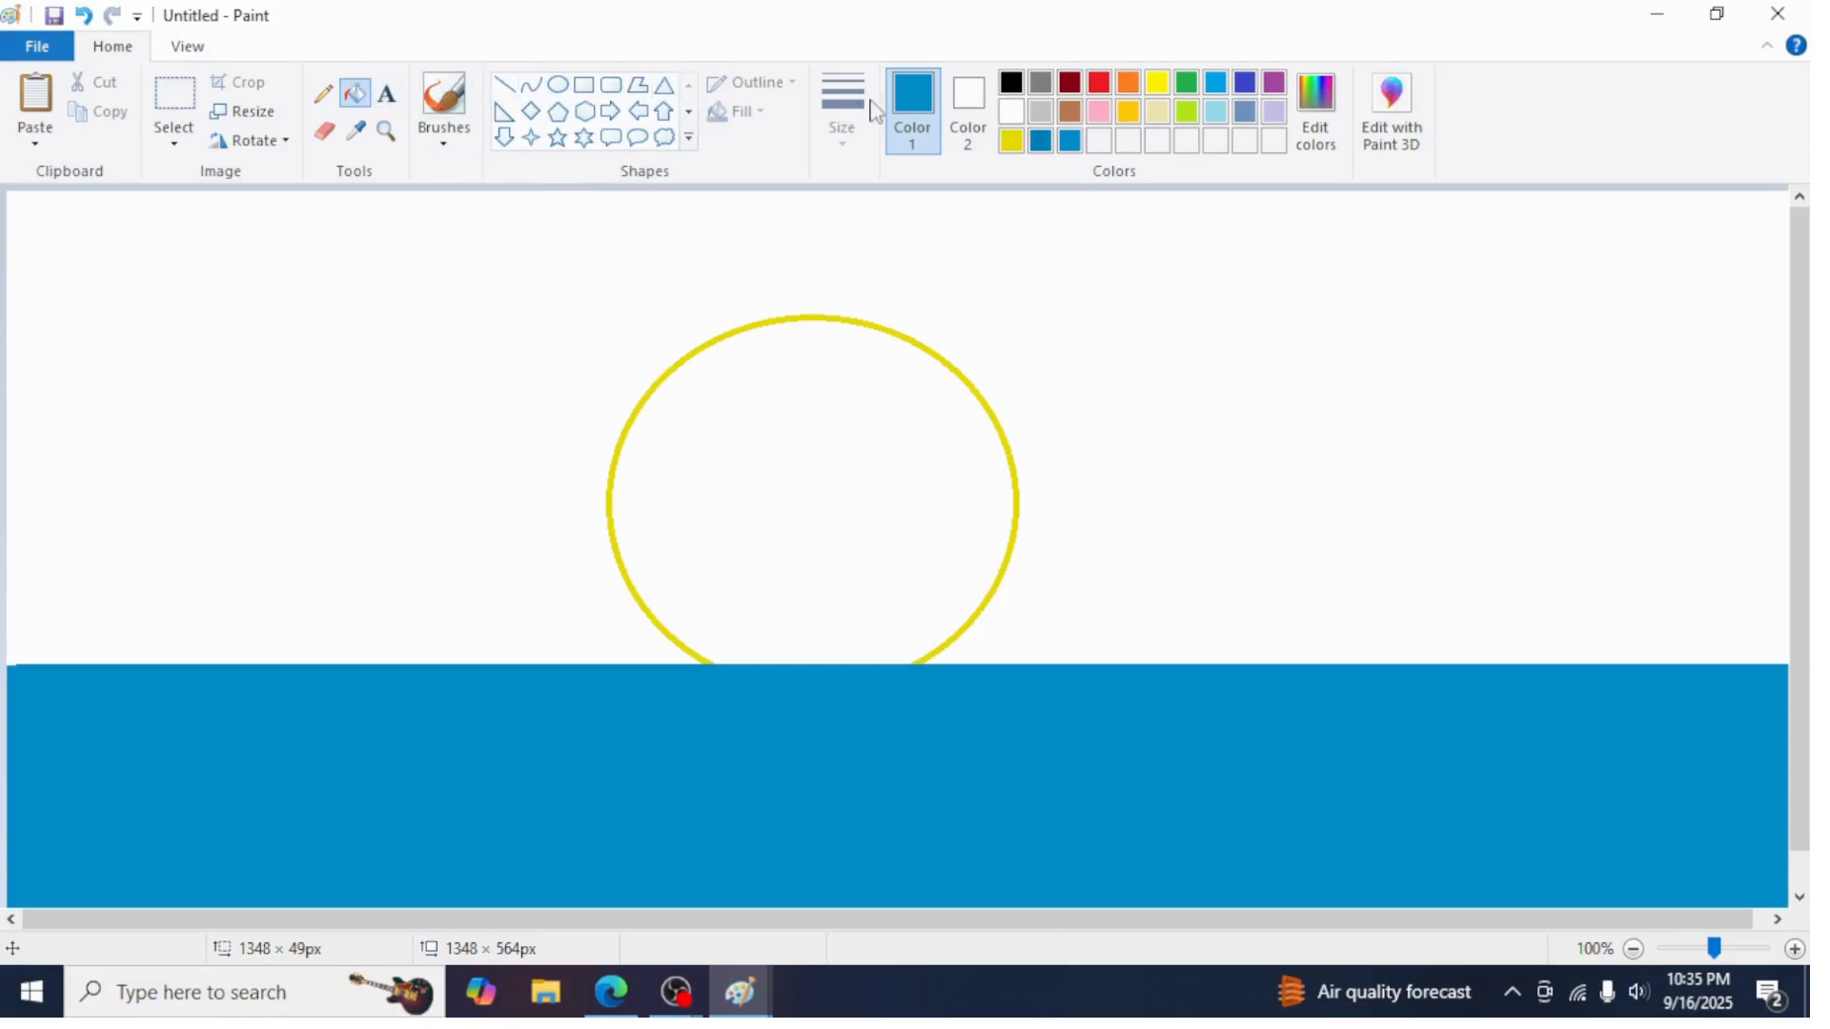
# Recolor the sun's circle outline orange with the fill tool
pyautogui.click(1159, 84)
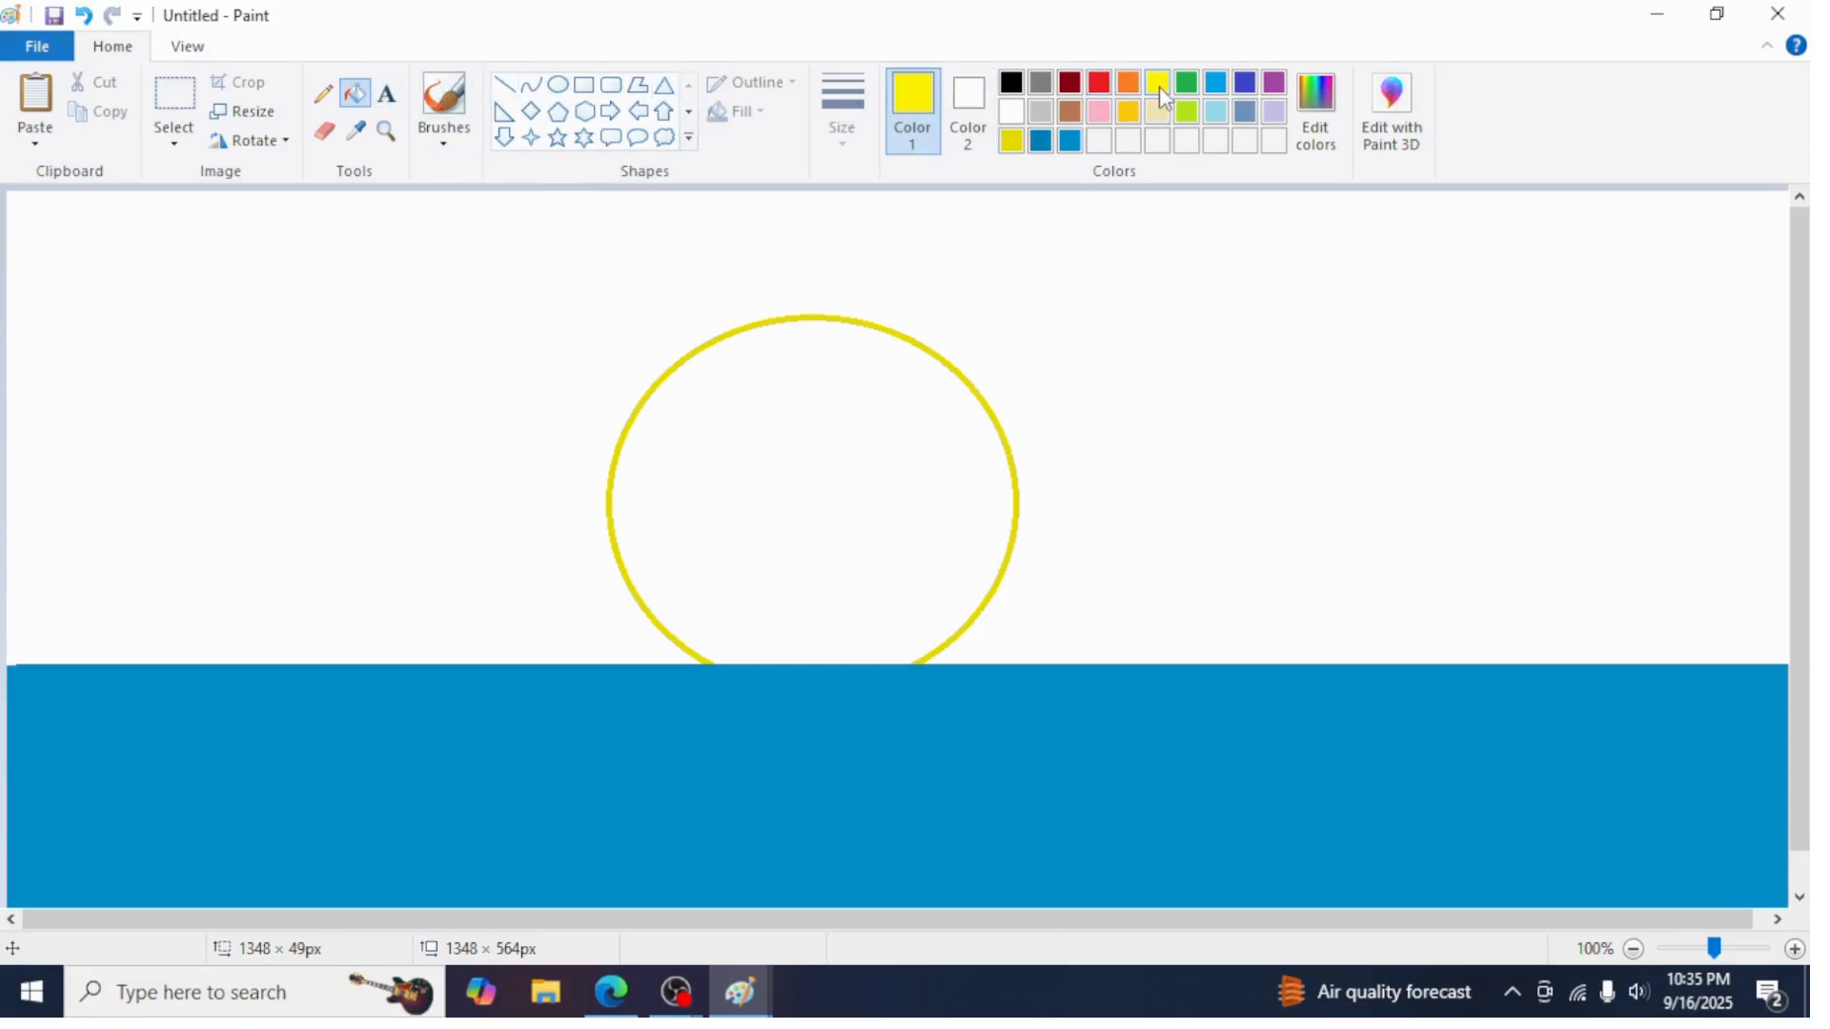
pyautogui.click(1127, 82)
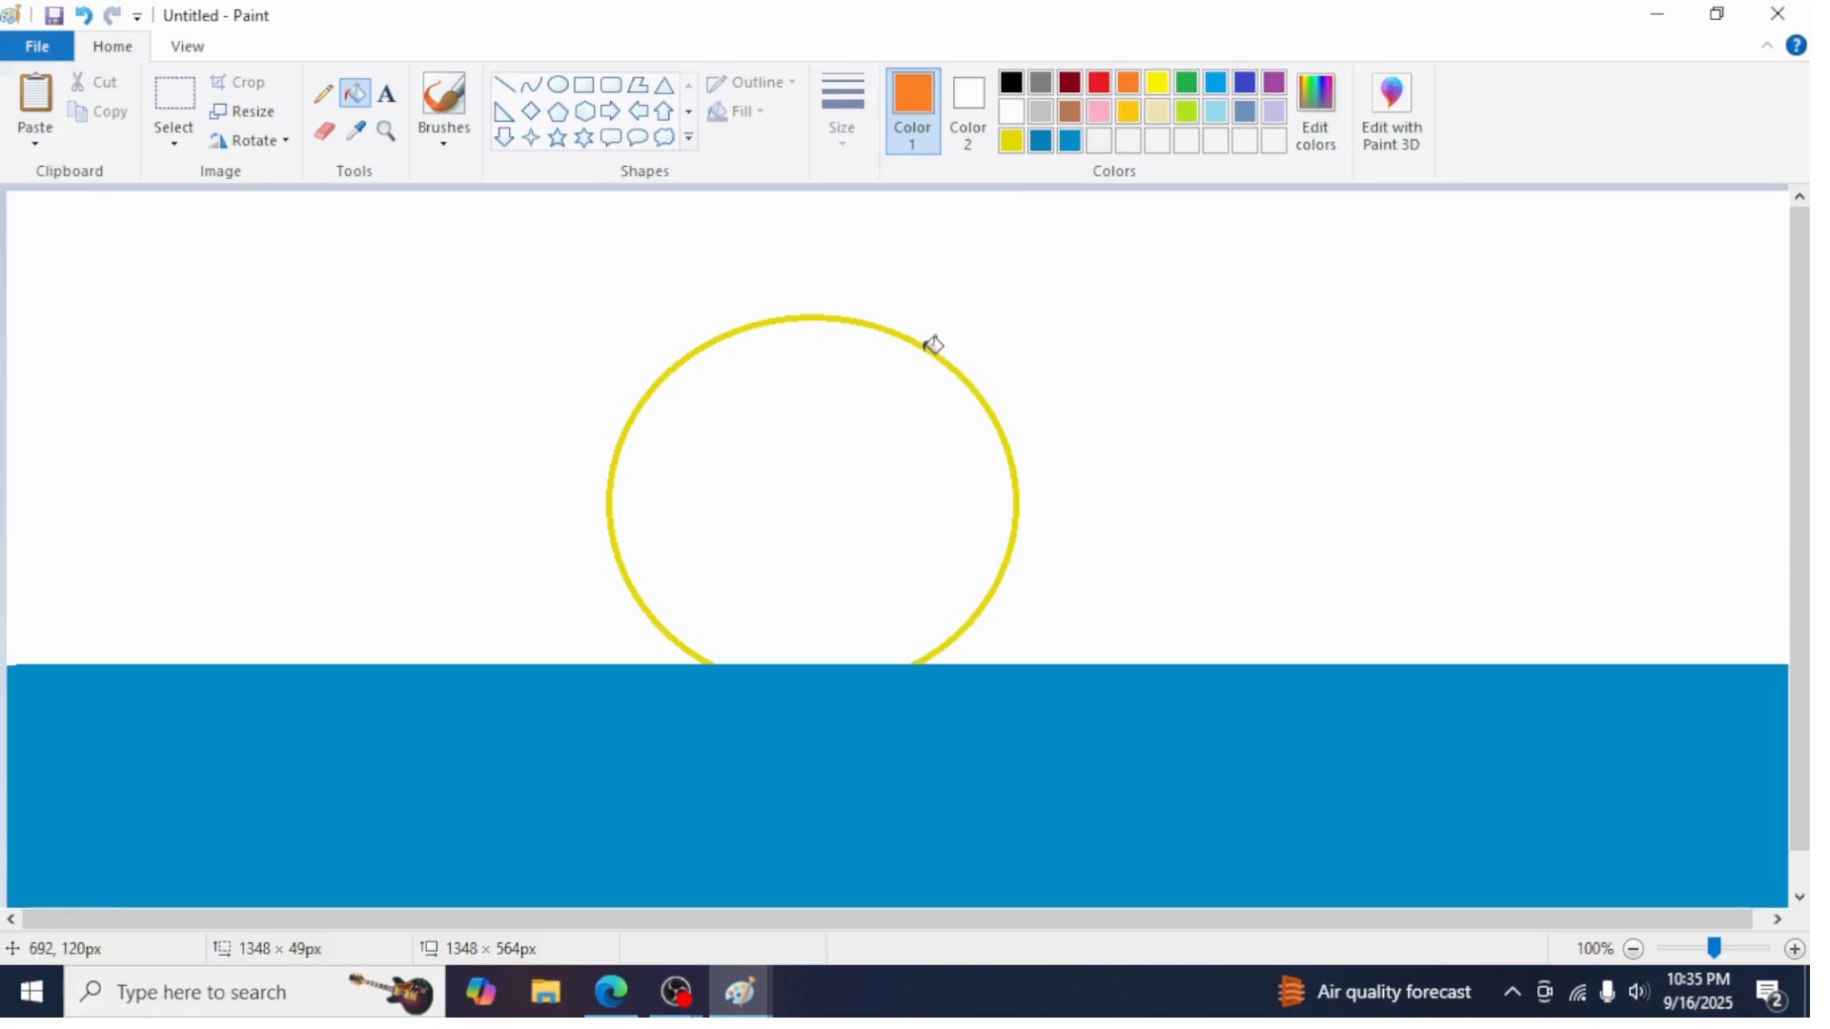
pyautogui.click(936, 342)
# Spray a thick orange ring around the sun's outline with the airbrush
pyautogui.click(445, 138)
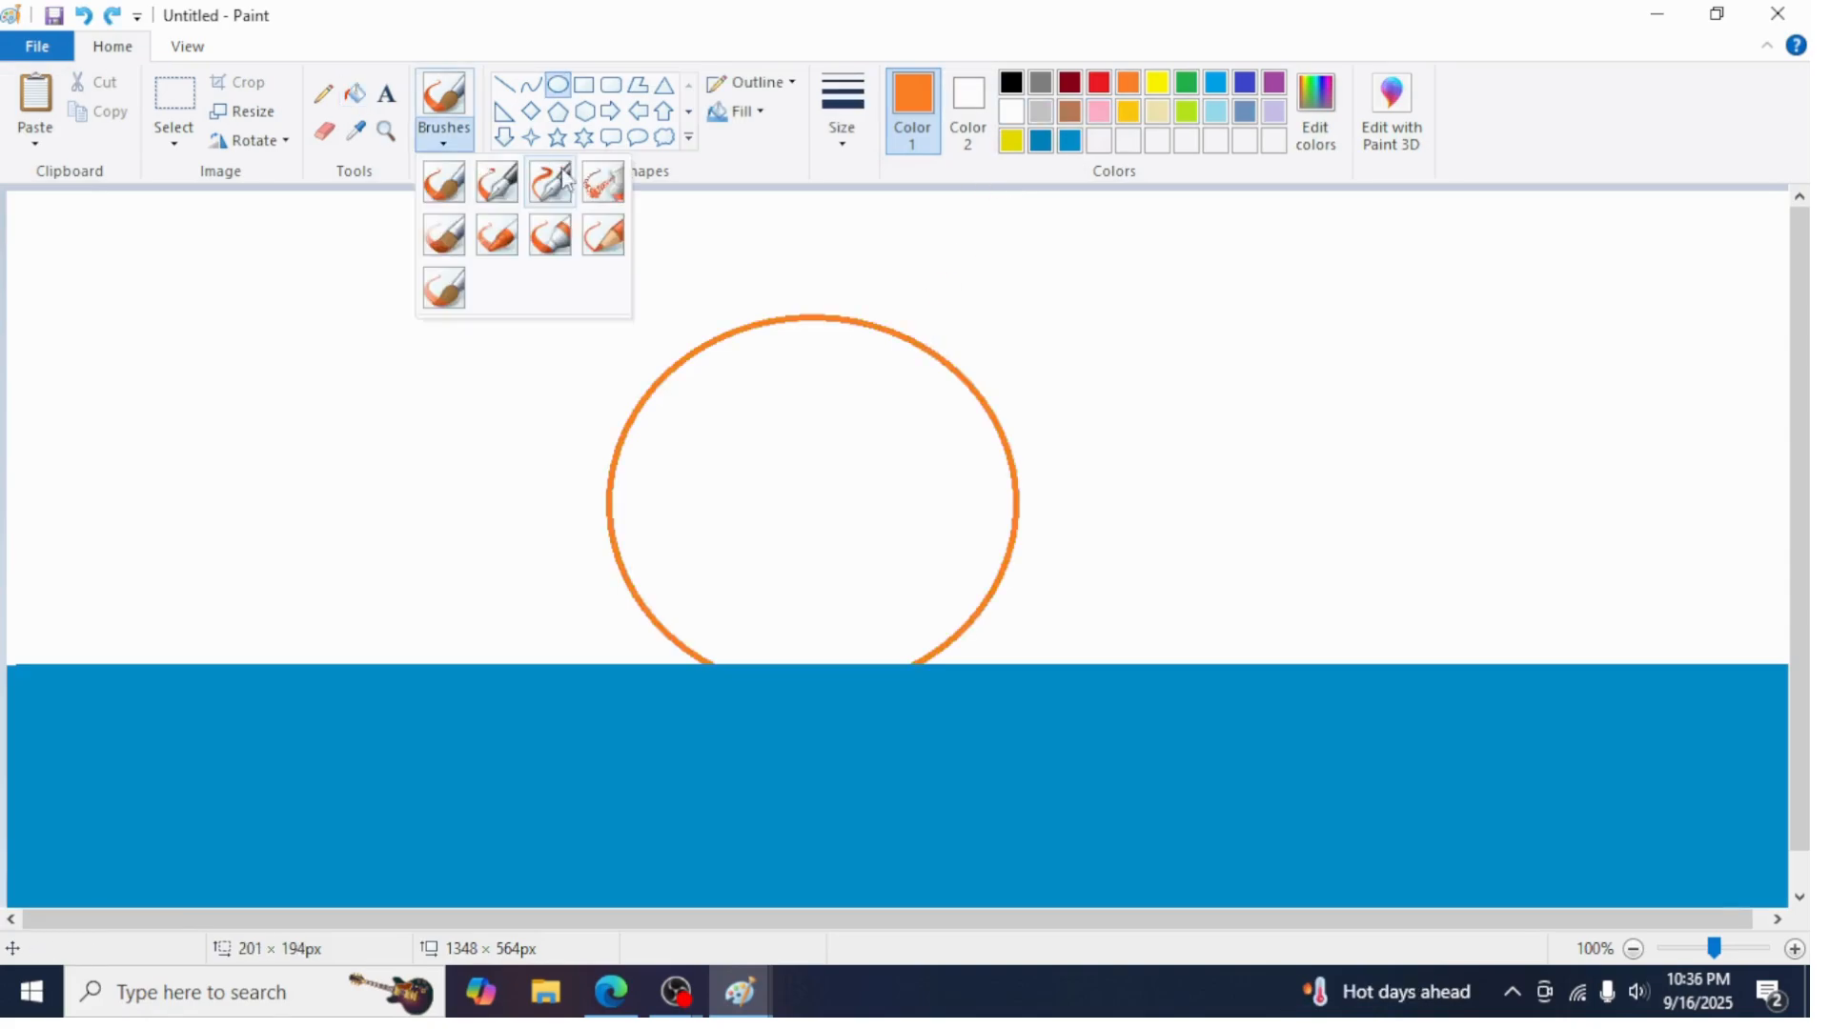
pyautogui.click(595, 187)
pyautogui.moveTo(716, 658)
pyautogui.mouseDown()
pyautogui.moveTo(965, 560)
pyautogui.moveTo(970, 539)
pyautogui.mouseUp()
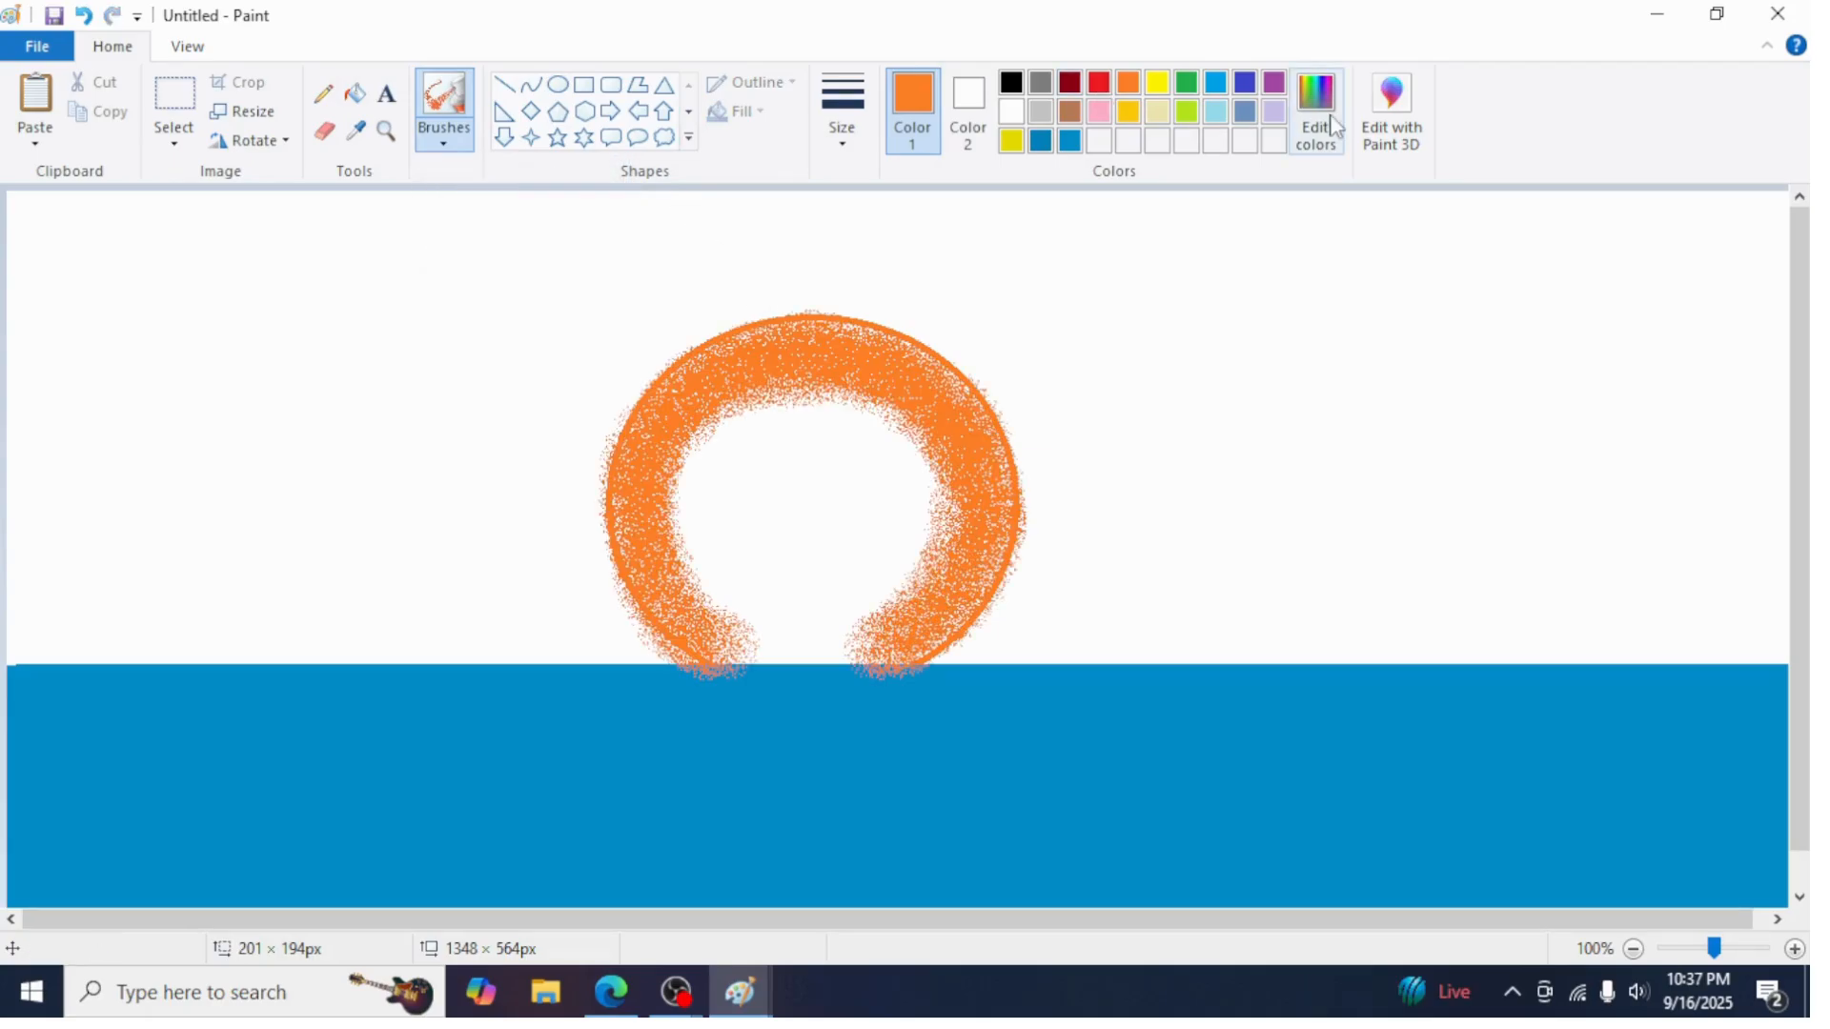
# Define a darker yellow custom colour and spray it inside the sun with the airbrush
pyautogui.click(1318, 114)
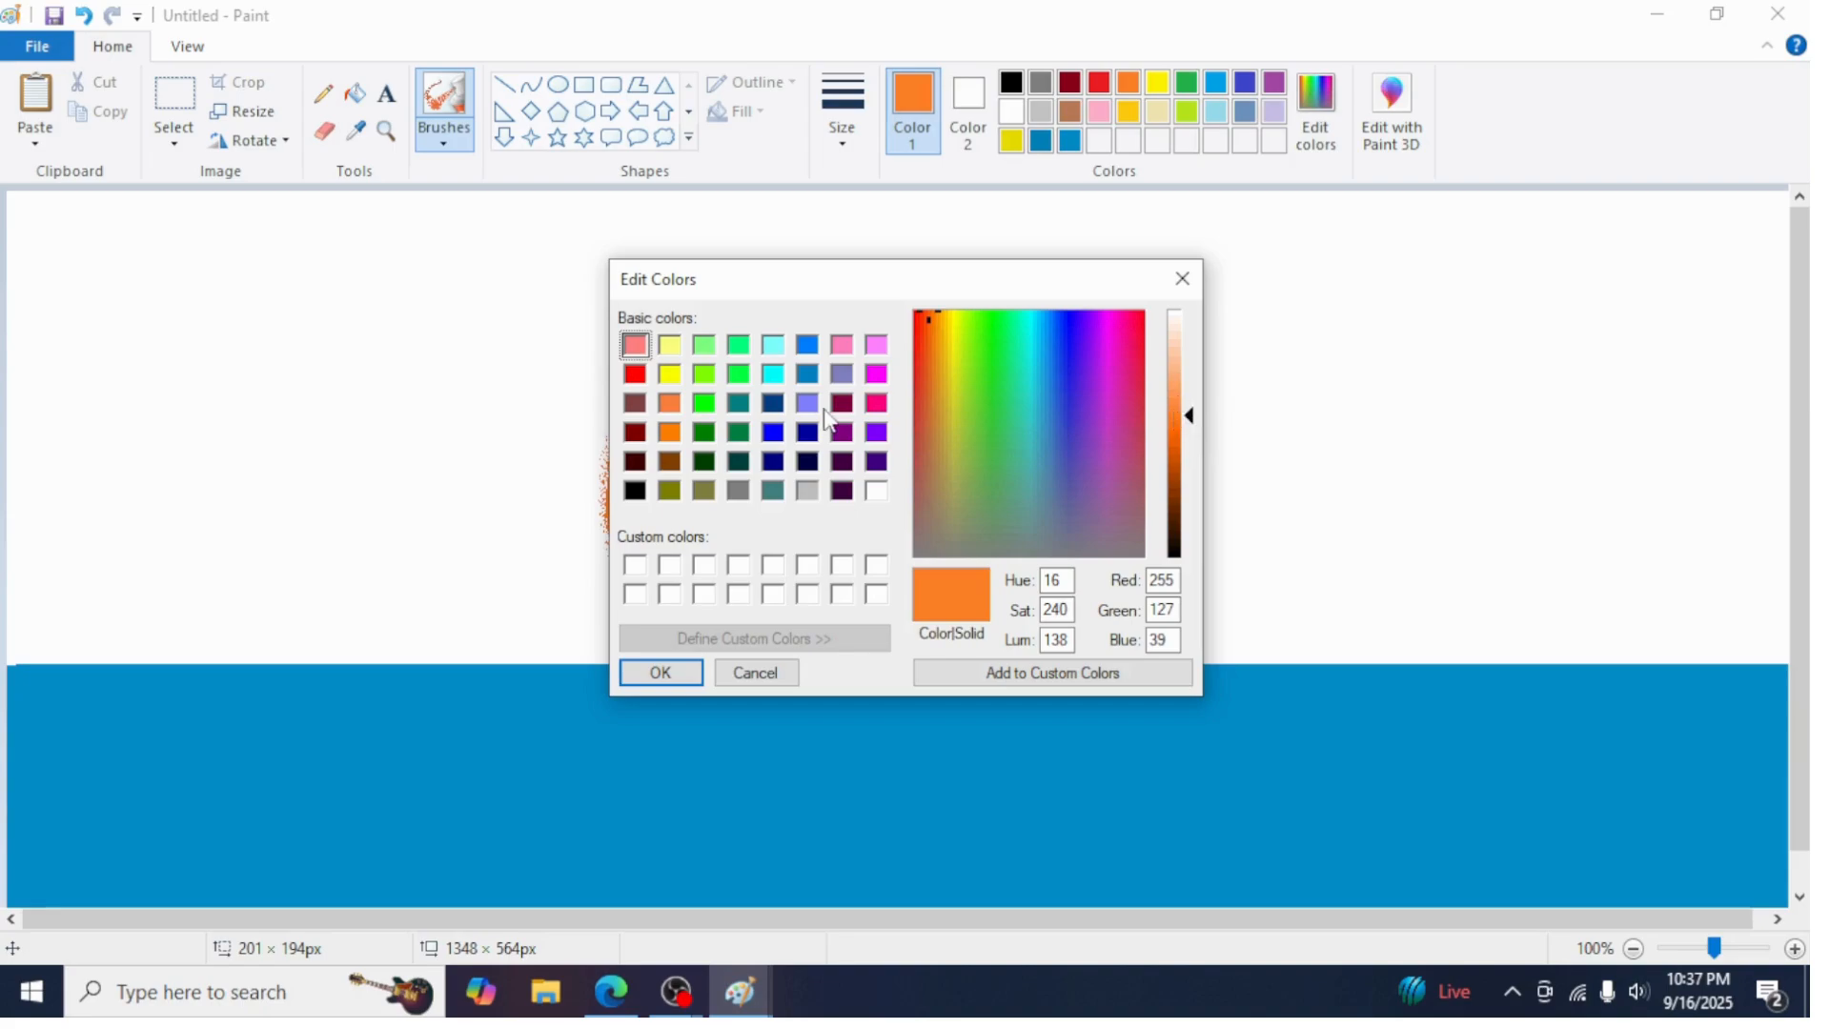
pyautogui.click(670, 374)
pyautogui.click(1187, 442)
pyautogui.click(1187, 450)
pyautogui.click(685, 673)
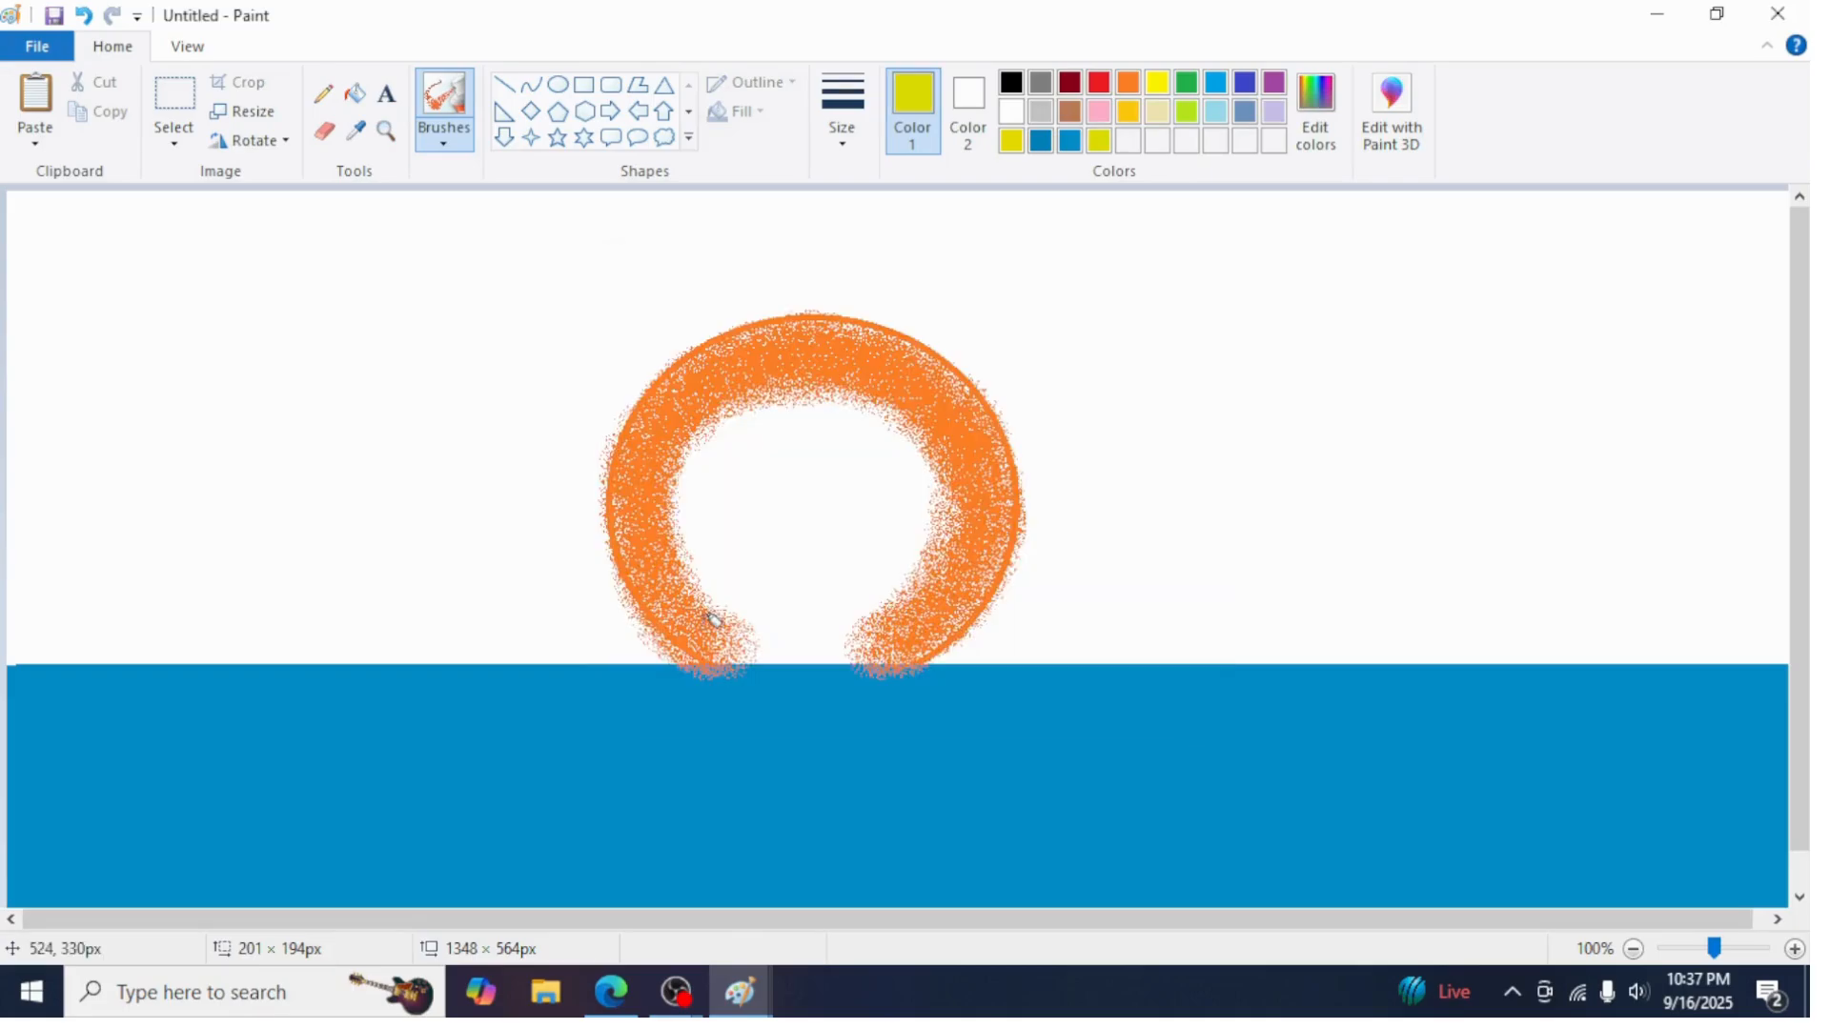
pyautogui.moveTo(742, 643)
pyautogui.mouseDown()
pyautogui.moveTo(706, 546)
pyautogui.moveTo(736, 412)
pyautogui.moveTo(687, 488)
pyautogui.moveTo(714, 610)
pyautogui.moveTo(708, 446)
pyautogui.mouseUp()
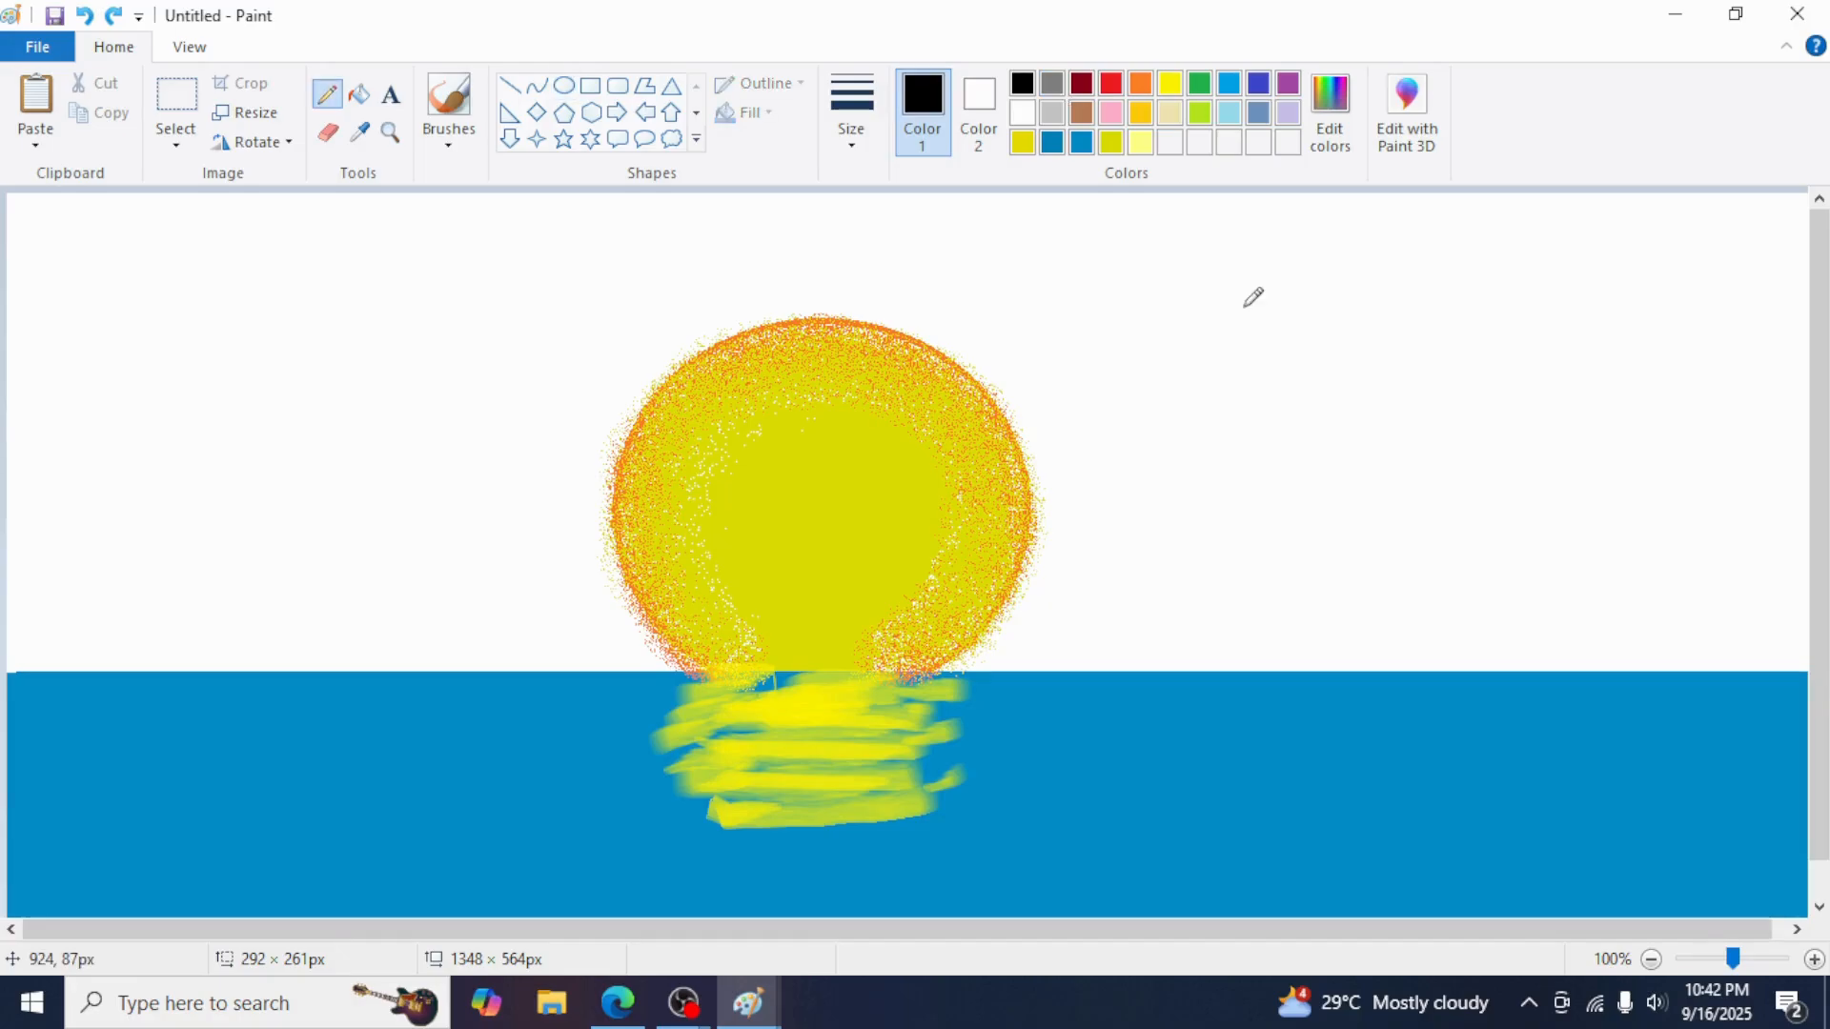
# Draw two black birds in the sky with the pencil
pyautogui.moveTo(1209, 287); pyautogui.dragTo(1272, 290)
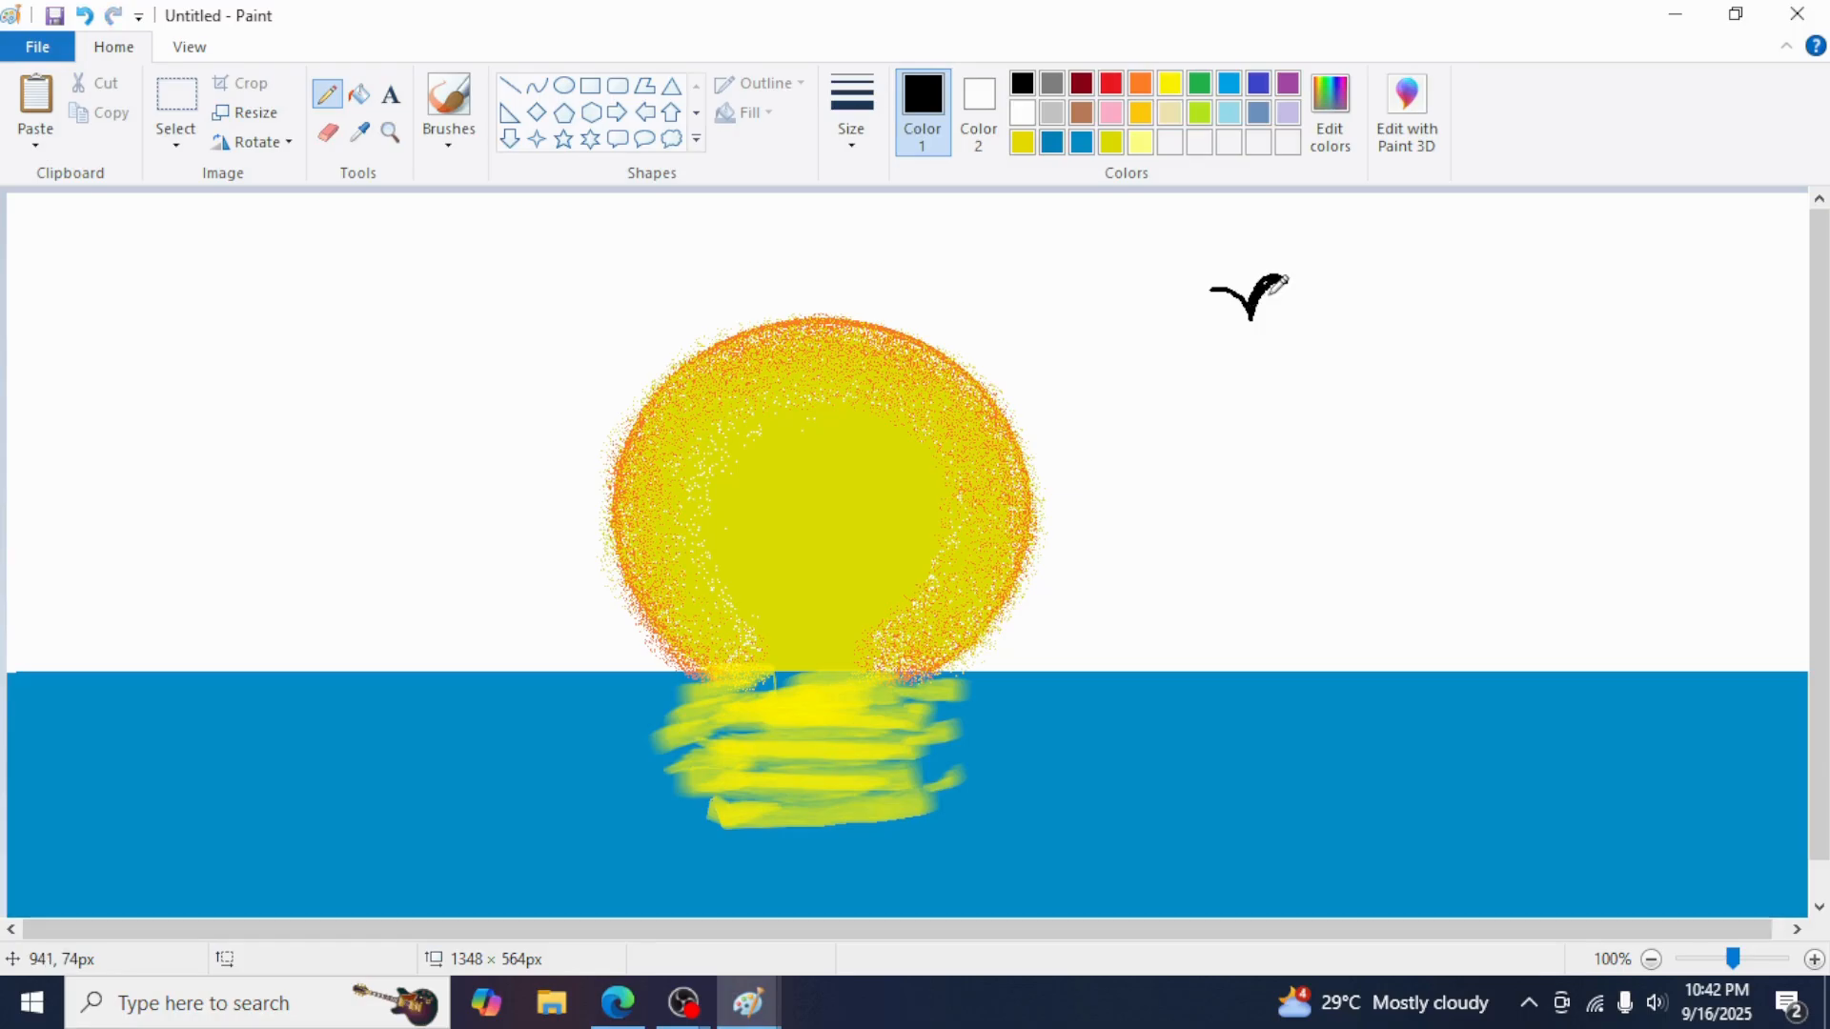
pyautogui.moveTo(1289, 278)
pyautogui.mouseDown()
pyautogui.moveTo(1211, 287)
pyautogui.moveTo(1257, 292)
pyautogui.mouseUp()
# Draw a jagged black mountain ridge outline across the horizon with the pencil
pyautogui.moveTo(9, 441)
pyautogui.mouseDown()
pyautogui.moveTo(82, 464)
pyautogui.moveTo(238, 667)
pyautogui.mouseUp()
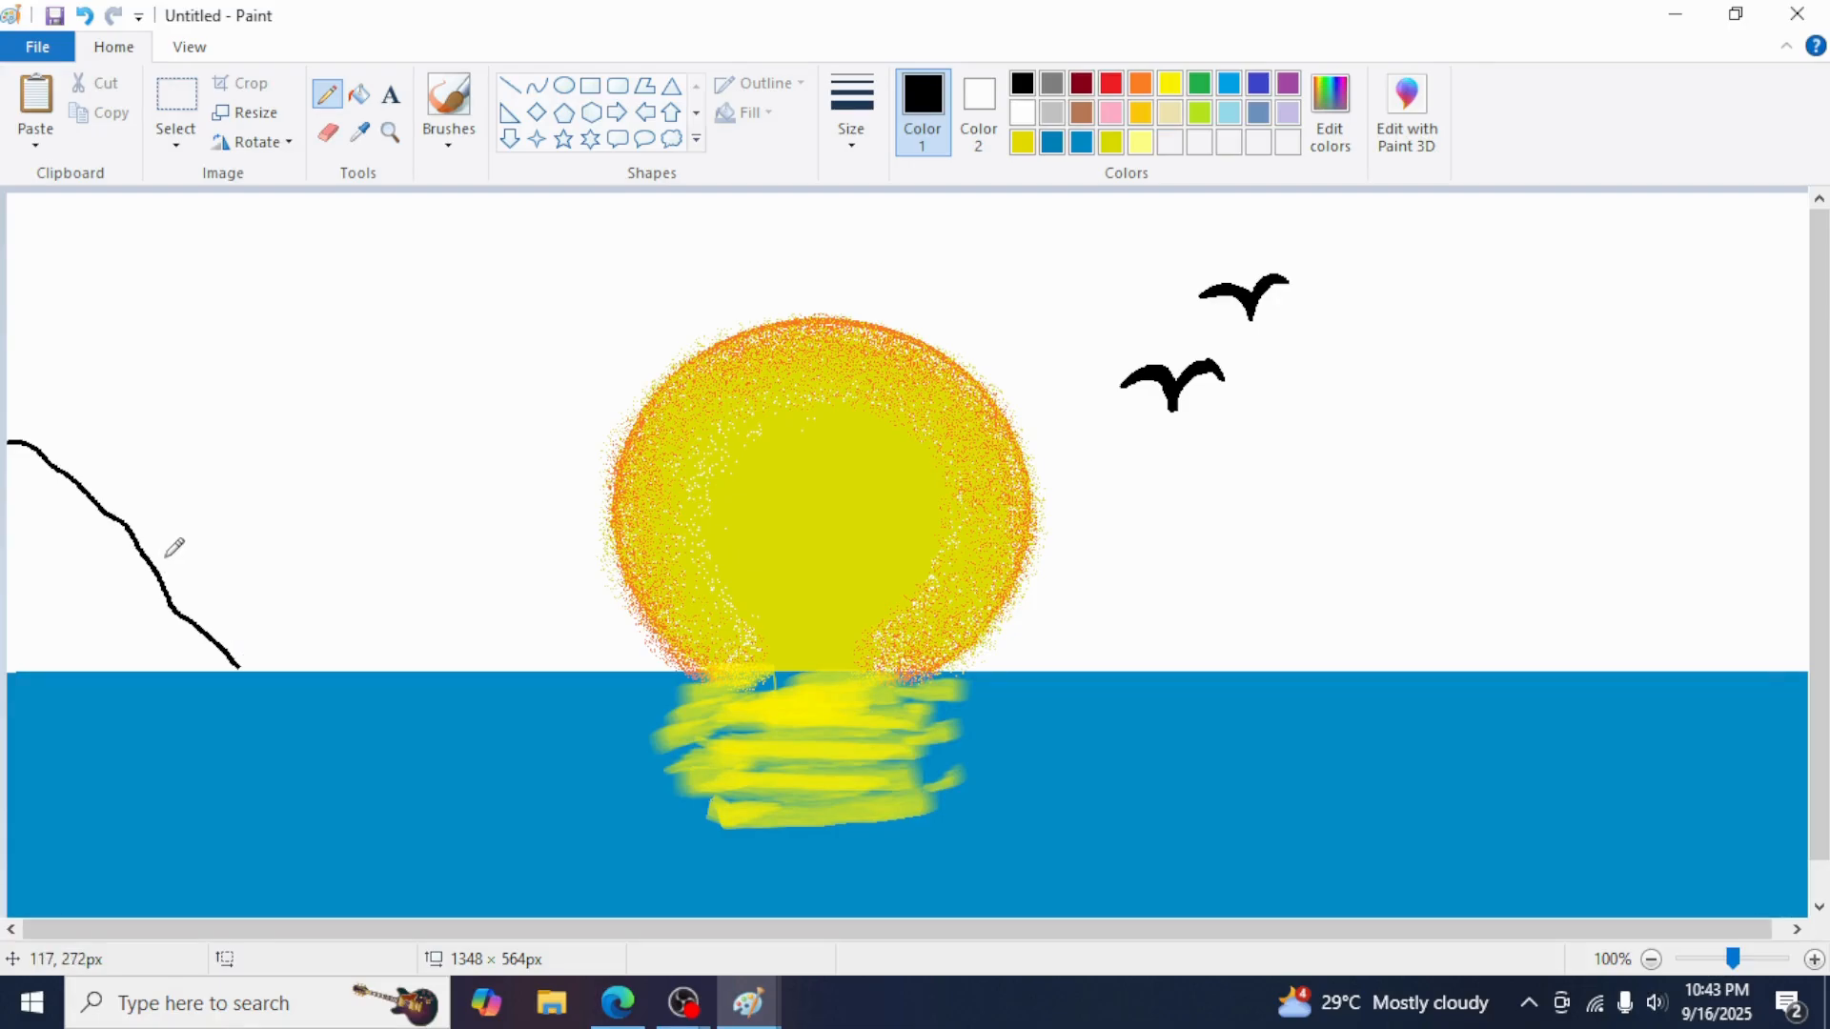
pyautogui.moveTo(156, 569)
pyautogui.mouseDown()
pyautogui.moveTo(265, 407)
pyautogui.moveTo(311, 413)
pyautogui.moveTo(363, 458)
pyautogui.mouseUp()
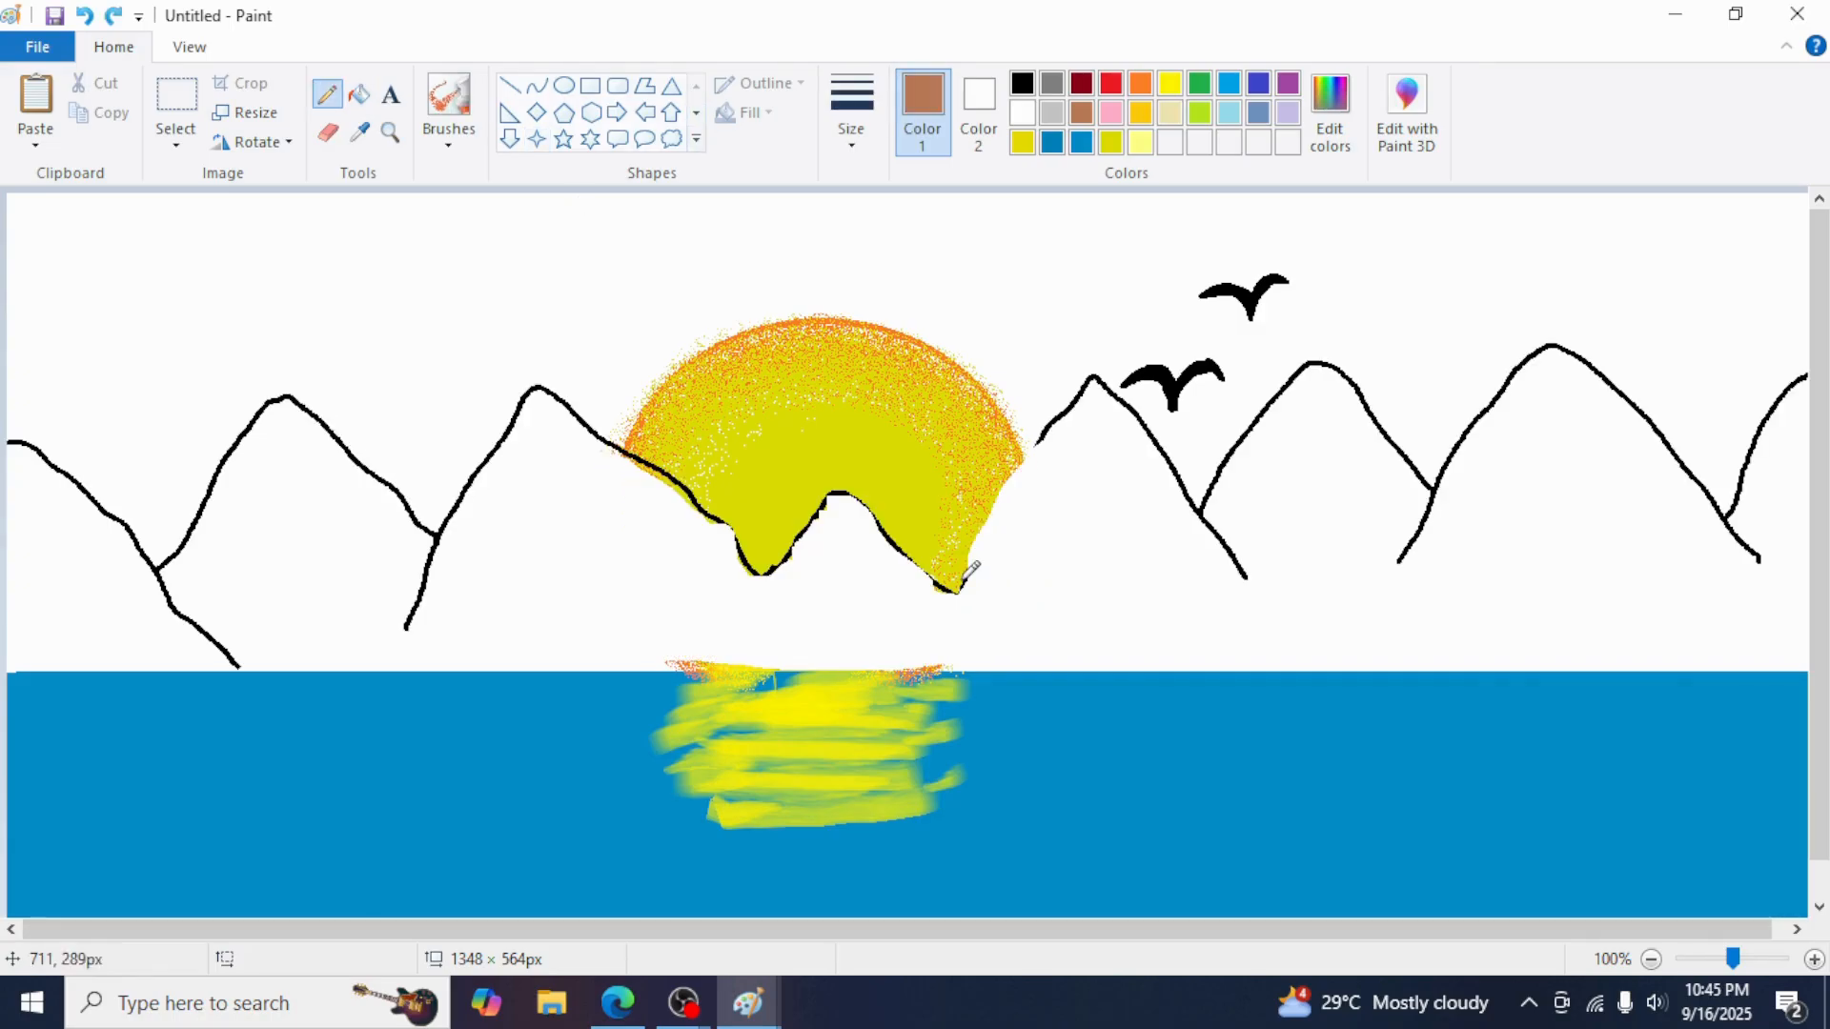
# Fill the mountains with brown using the fill tool
pyautogui.click(358, 94)
pyautogui.click(583, 522)
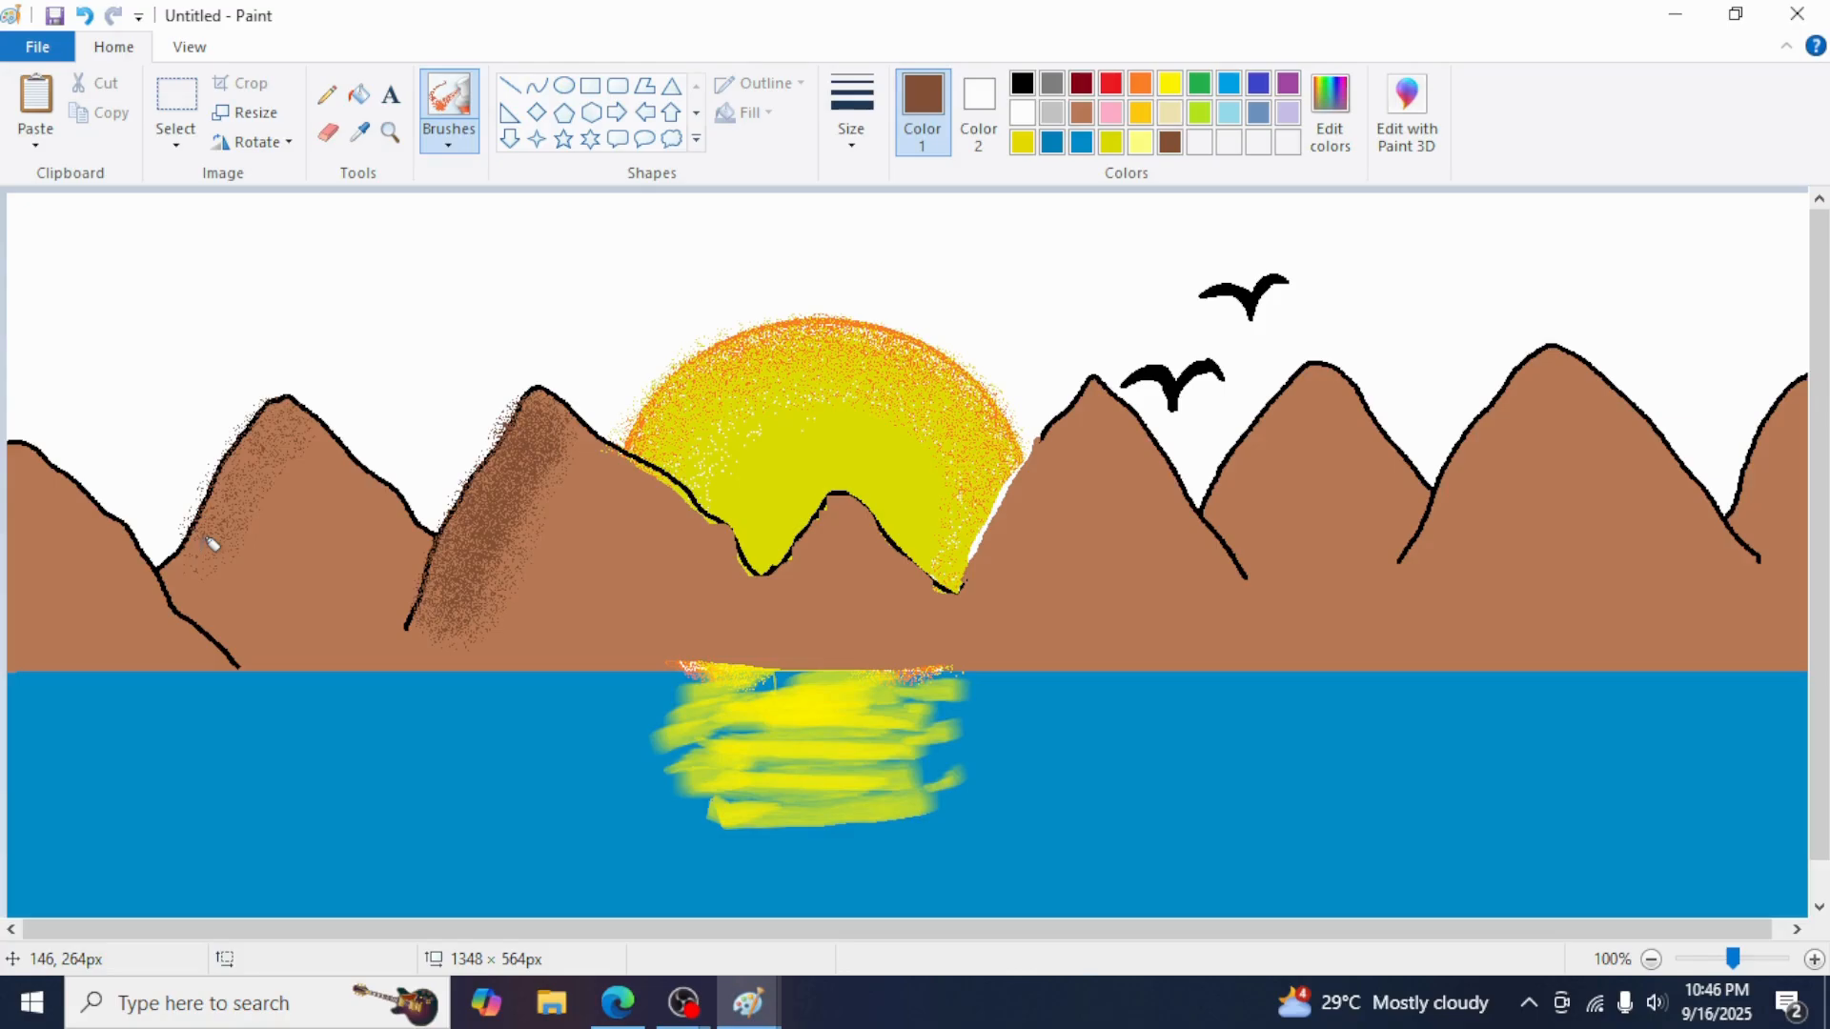
# Spray dark brown shading on the mountain slopes and a pale yellow glow around the sun
pyautogui.moveTo(212, 544); pyautogui.dragTo(207, 560)
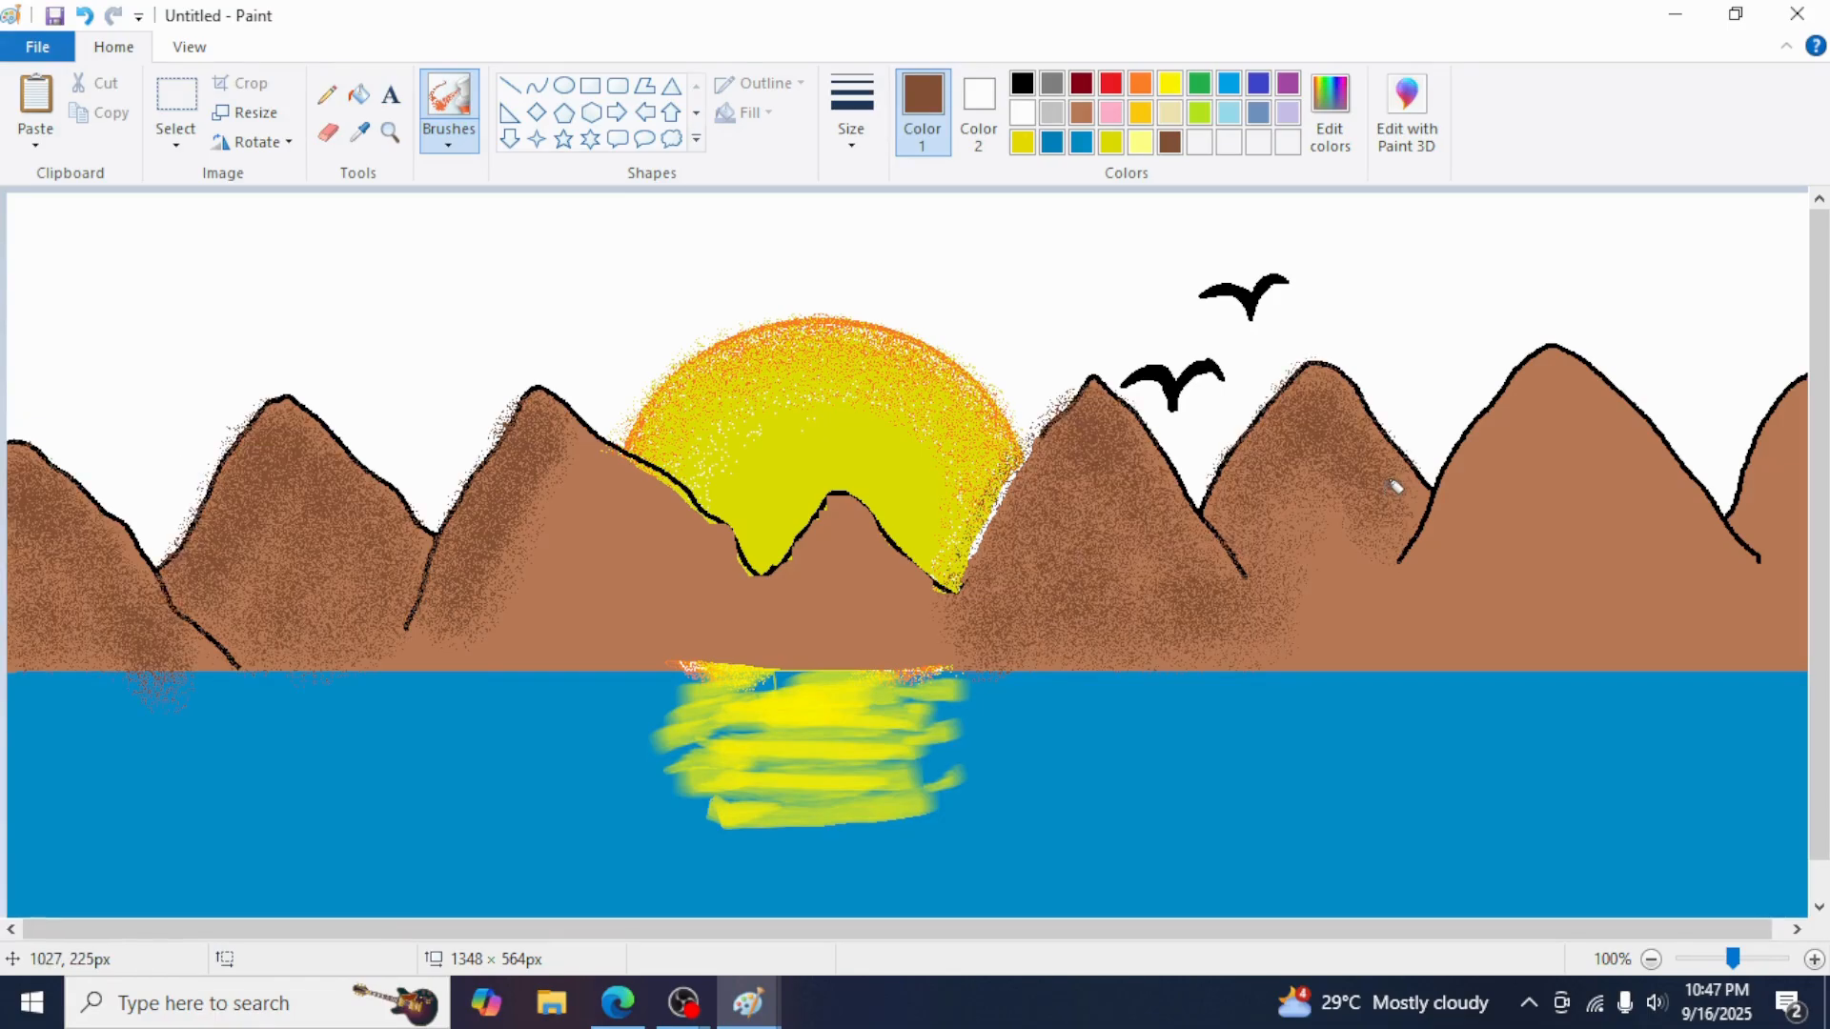
pyautogui.moveTo(1393, 486)
pyautogui.mouseDown()
pyautogui.moveTo(1448, 574)
pyautogui.moveTo(1487, 499)
pyautogui.mouseUp()
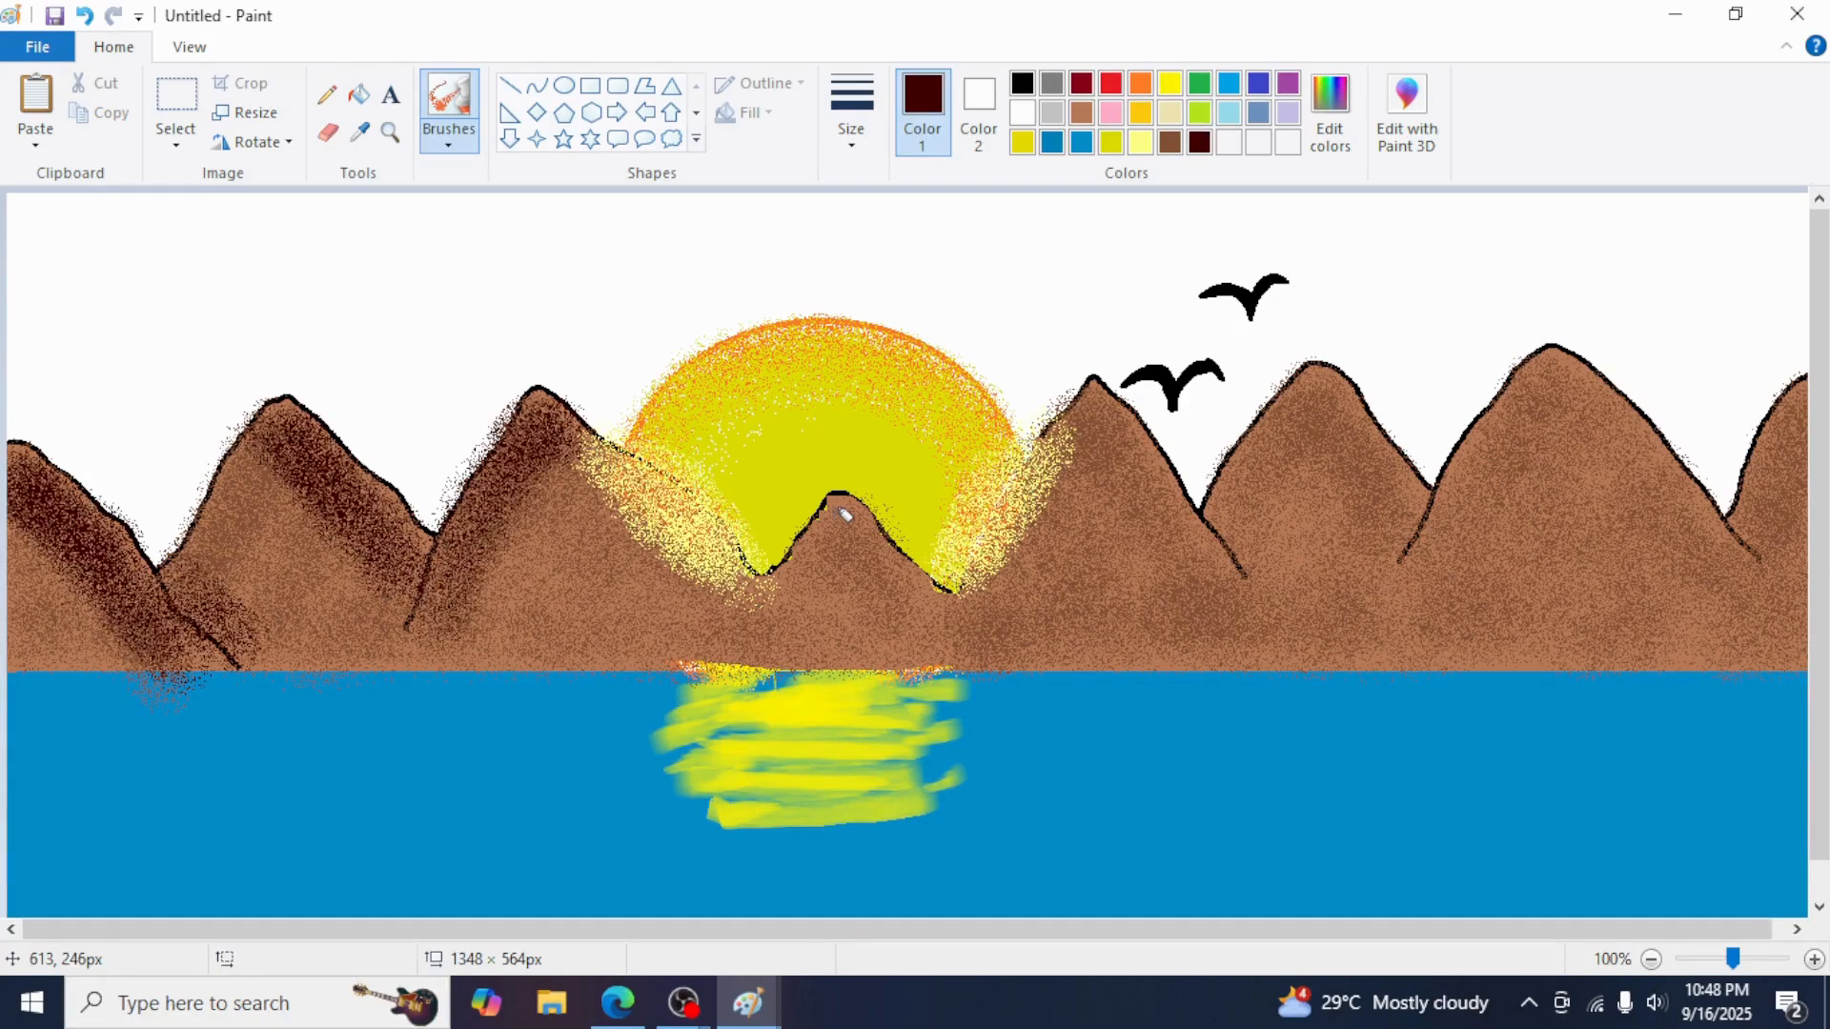
pyautogui.moveTo(837, 511)
pyautogui.mouseDown()
pyautogui.moveTo(877, 548)
pyautogui.moveTo(804, 621)
pyautogui.mouseUp()
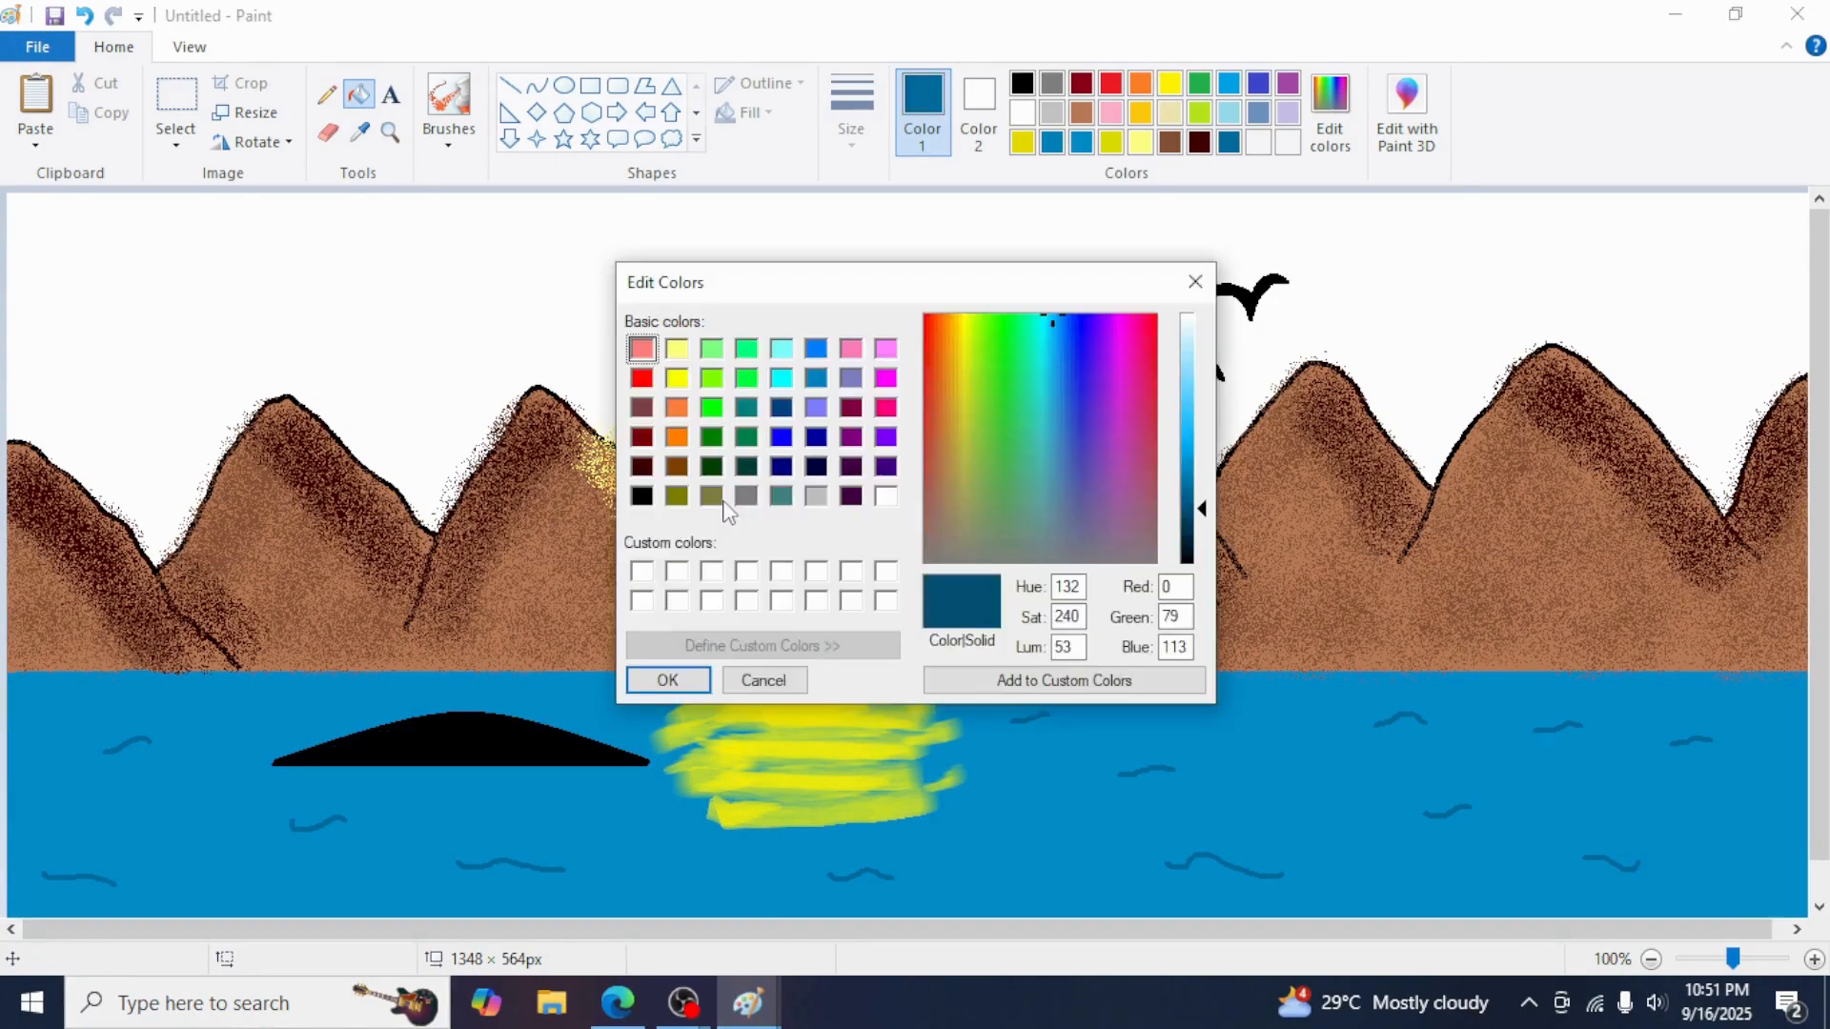
# Fill the whale's body slate blue, then draw a tail fin at the water's left edge and fill it
pyautogui.click(747, 496)
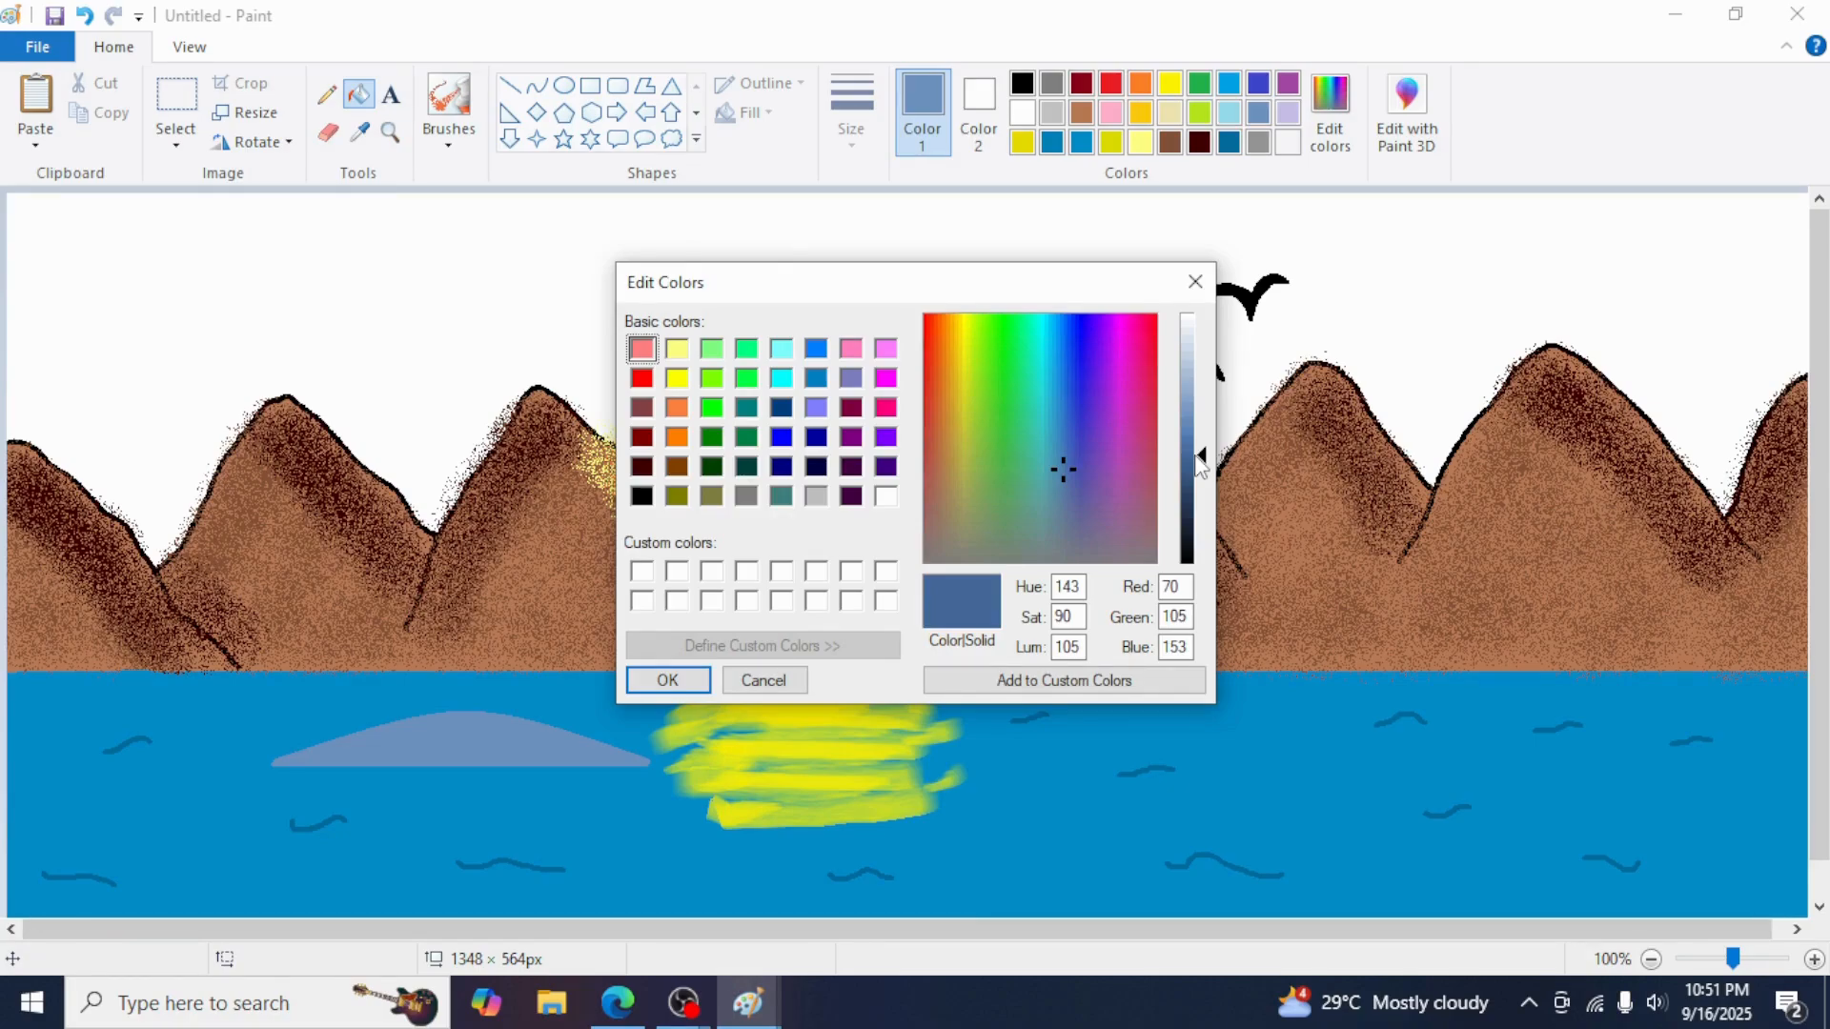
pyautogui.click(334, 99)
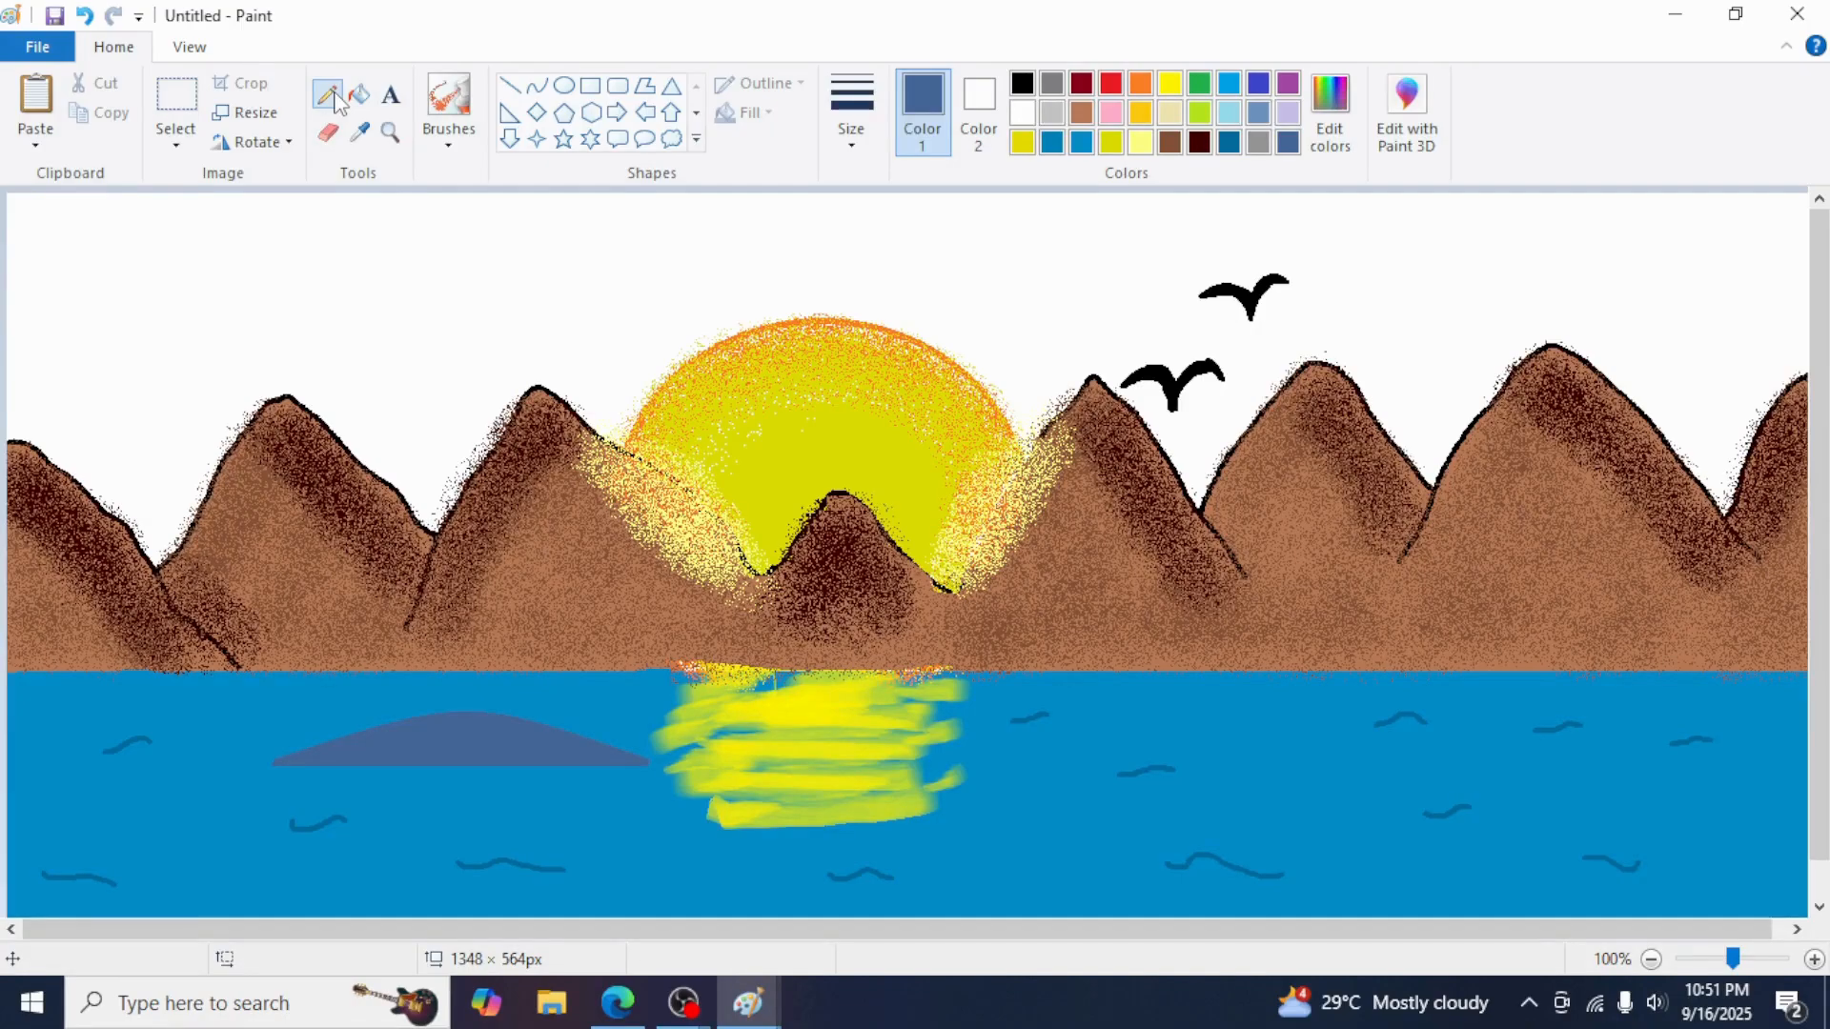
pyautogui.moveTo(95, 768); pyautogui.dragTo(28, 722)
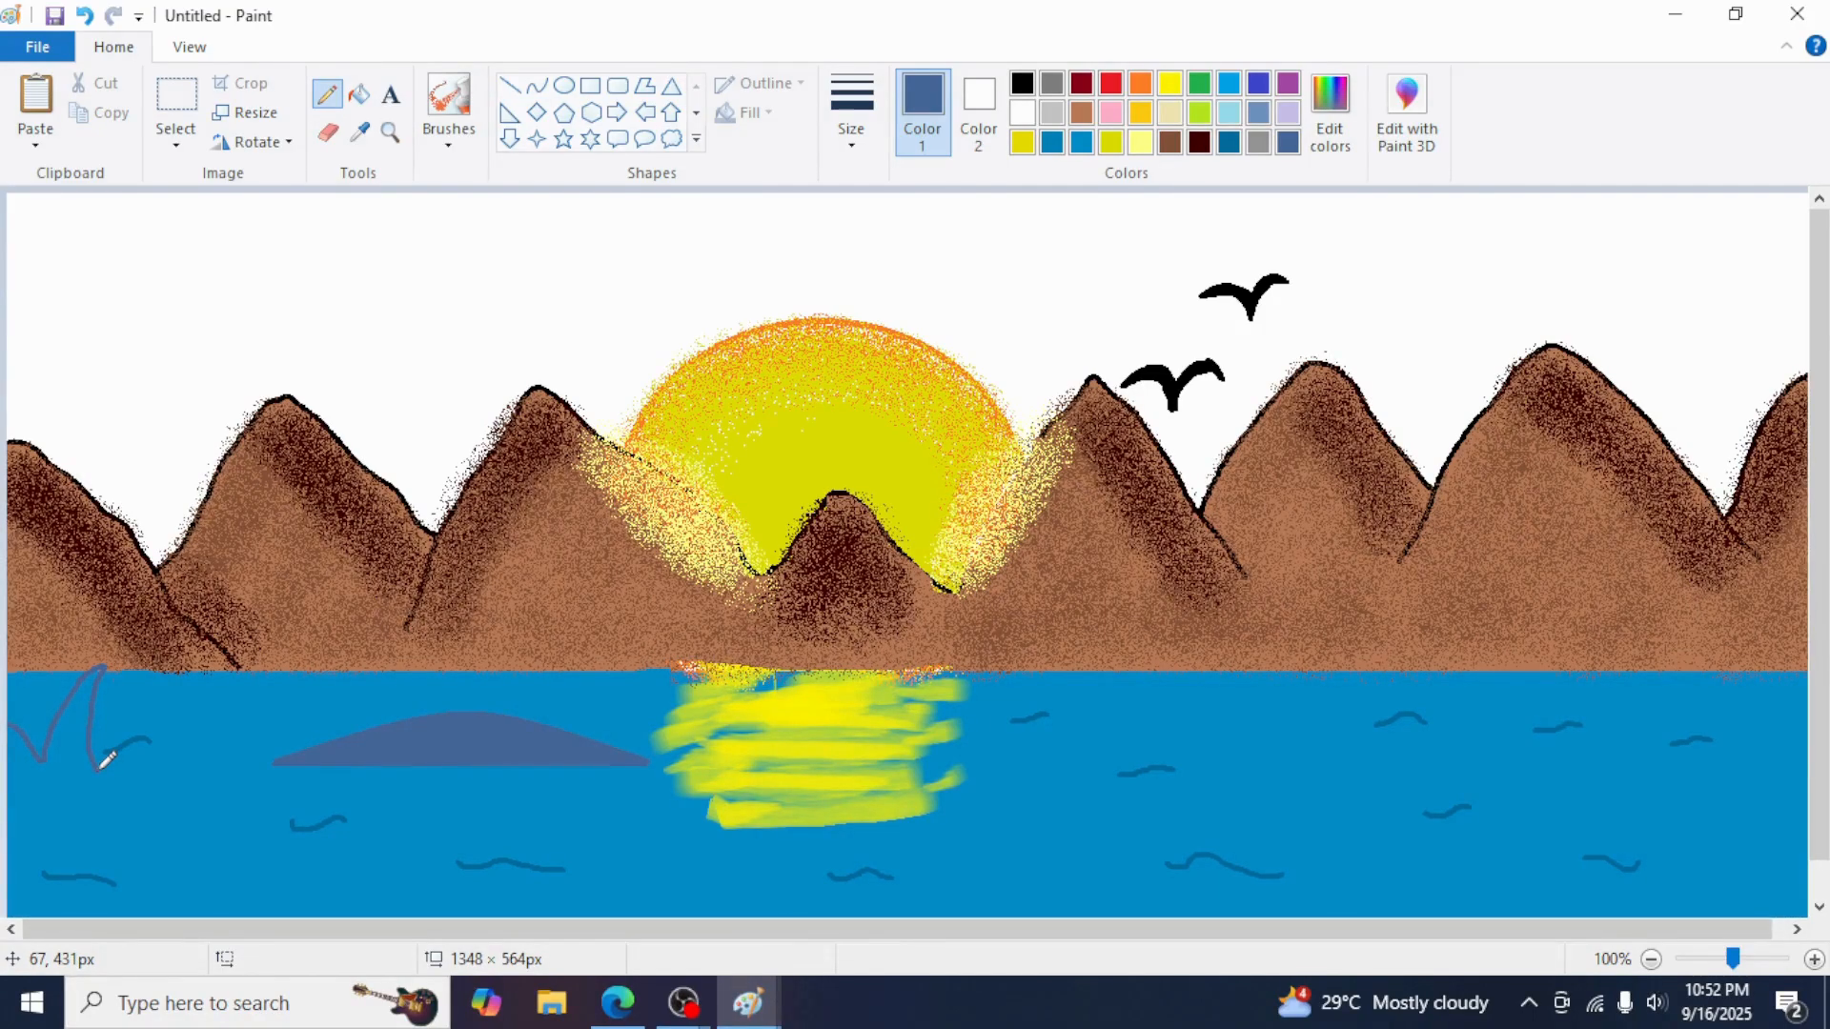
pyautogui.click(358, 93)
pyautogui.click(73, 734)
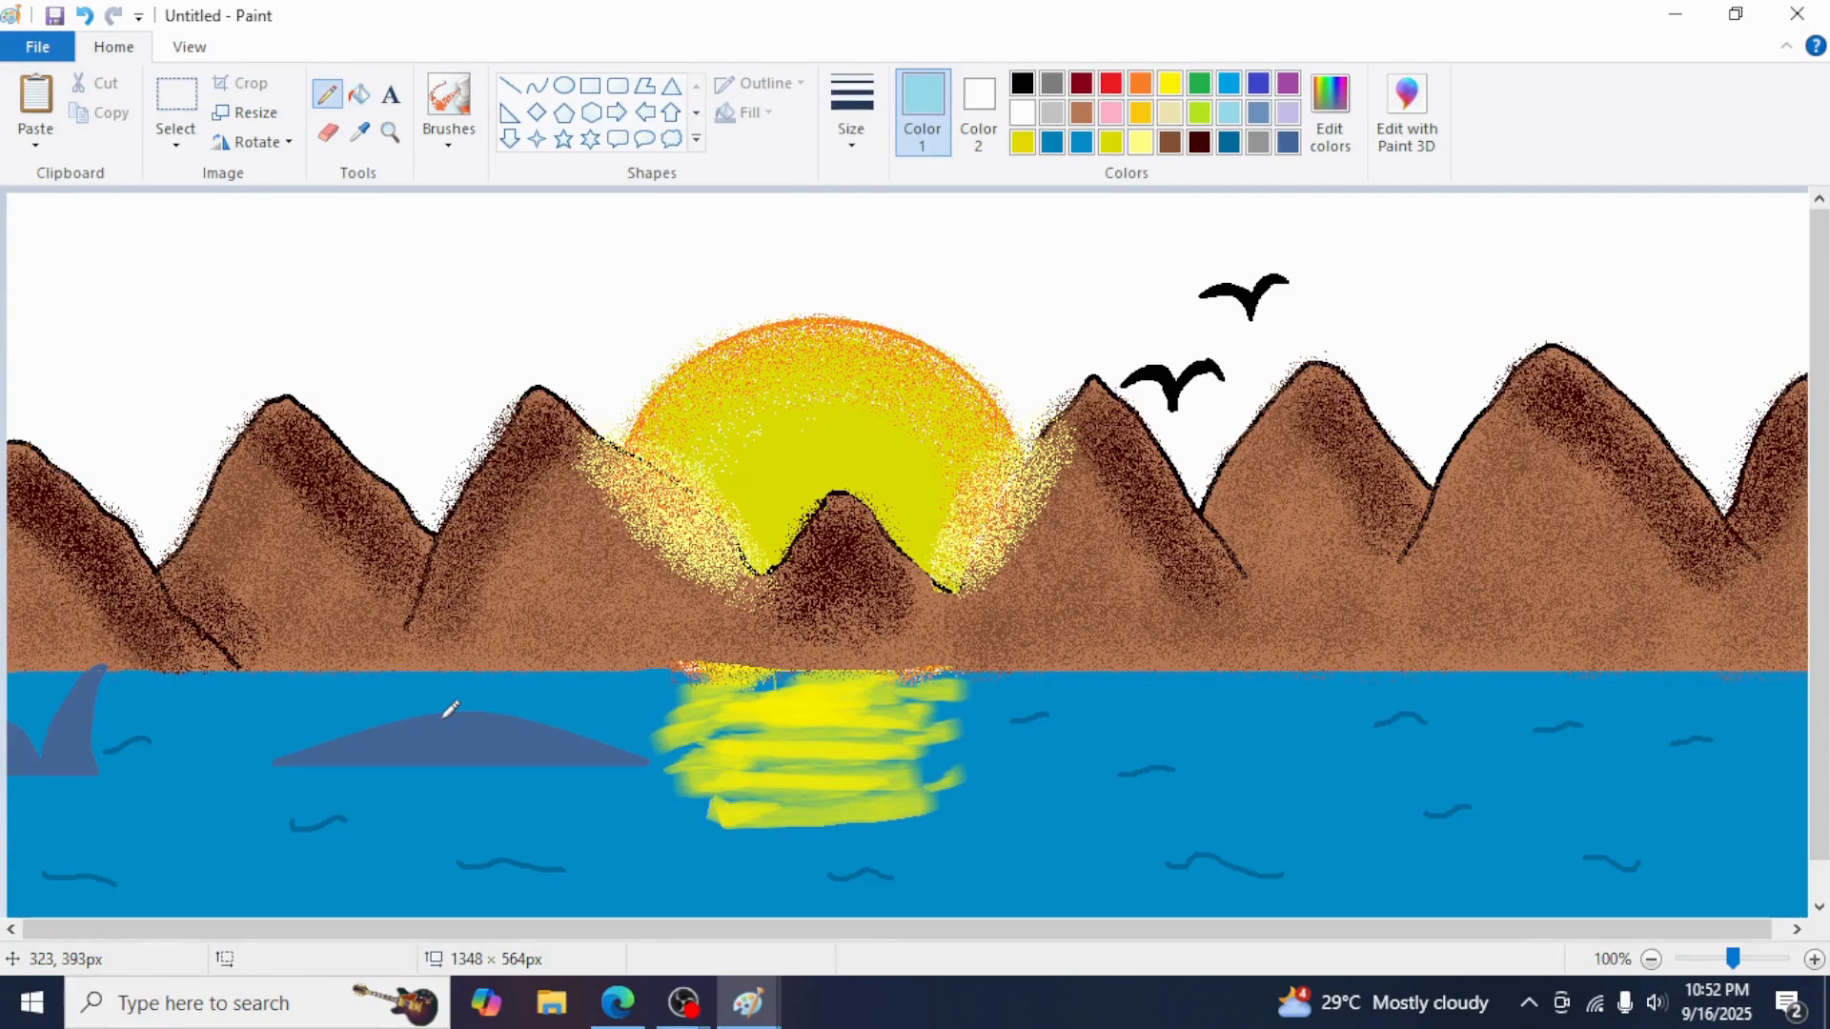
# Draw a light blue water spout above the whale with the pencil
pyautogui.moveTo(462, 712); pyautogui.dragTo(470, 705)
pyautogui.moveTo(463, 710); pyautogui.dragTo(467, 689)
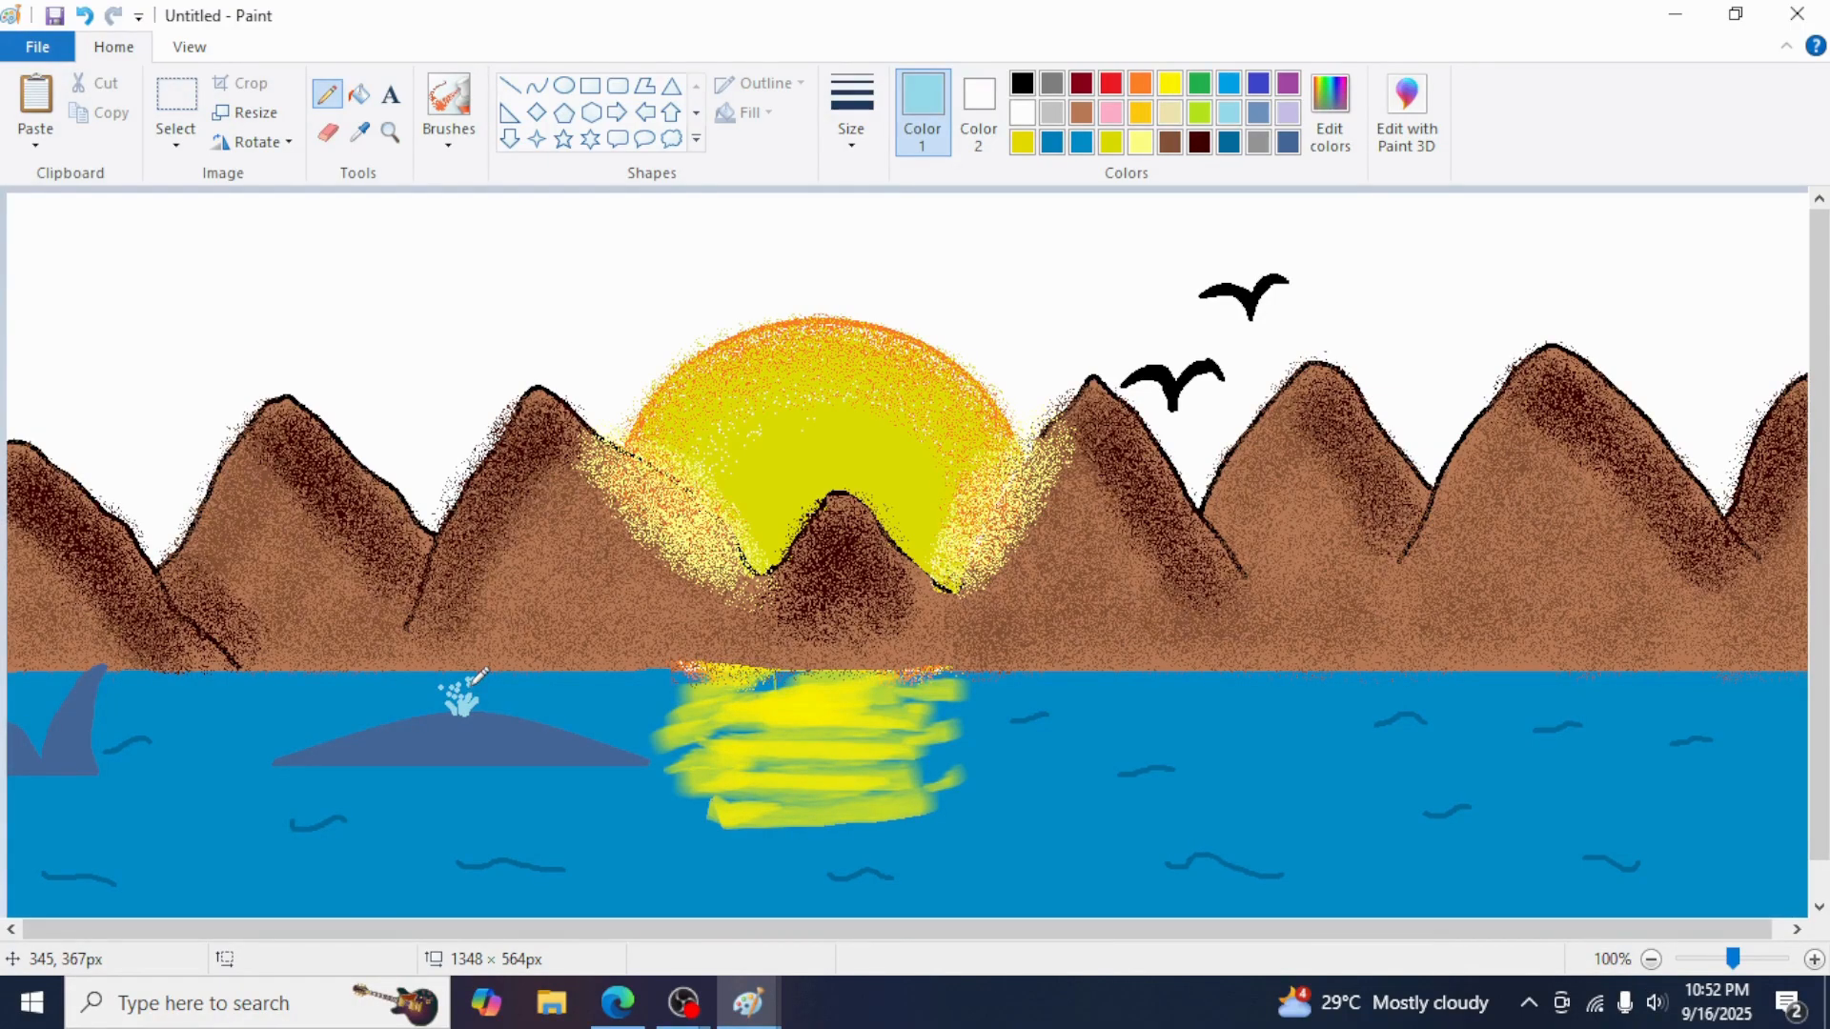
# Pick the whale's slate blue with the color picker and open the colour editor
pyautogui.click(359, 133)
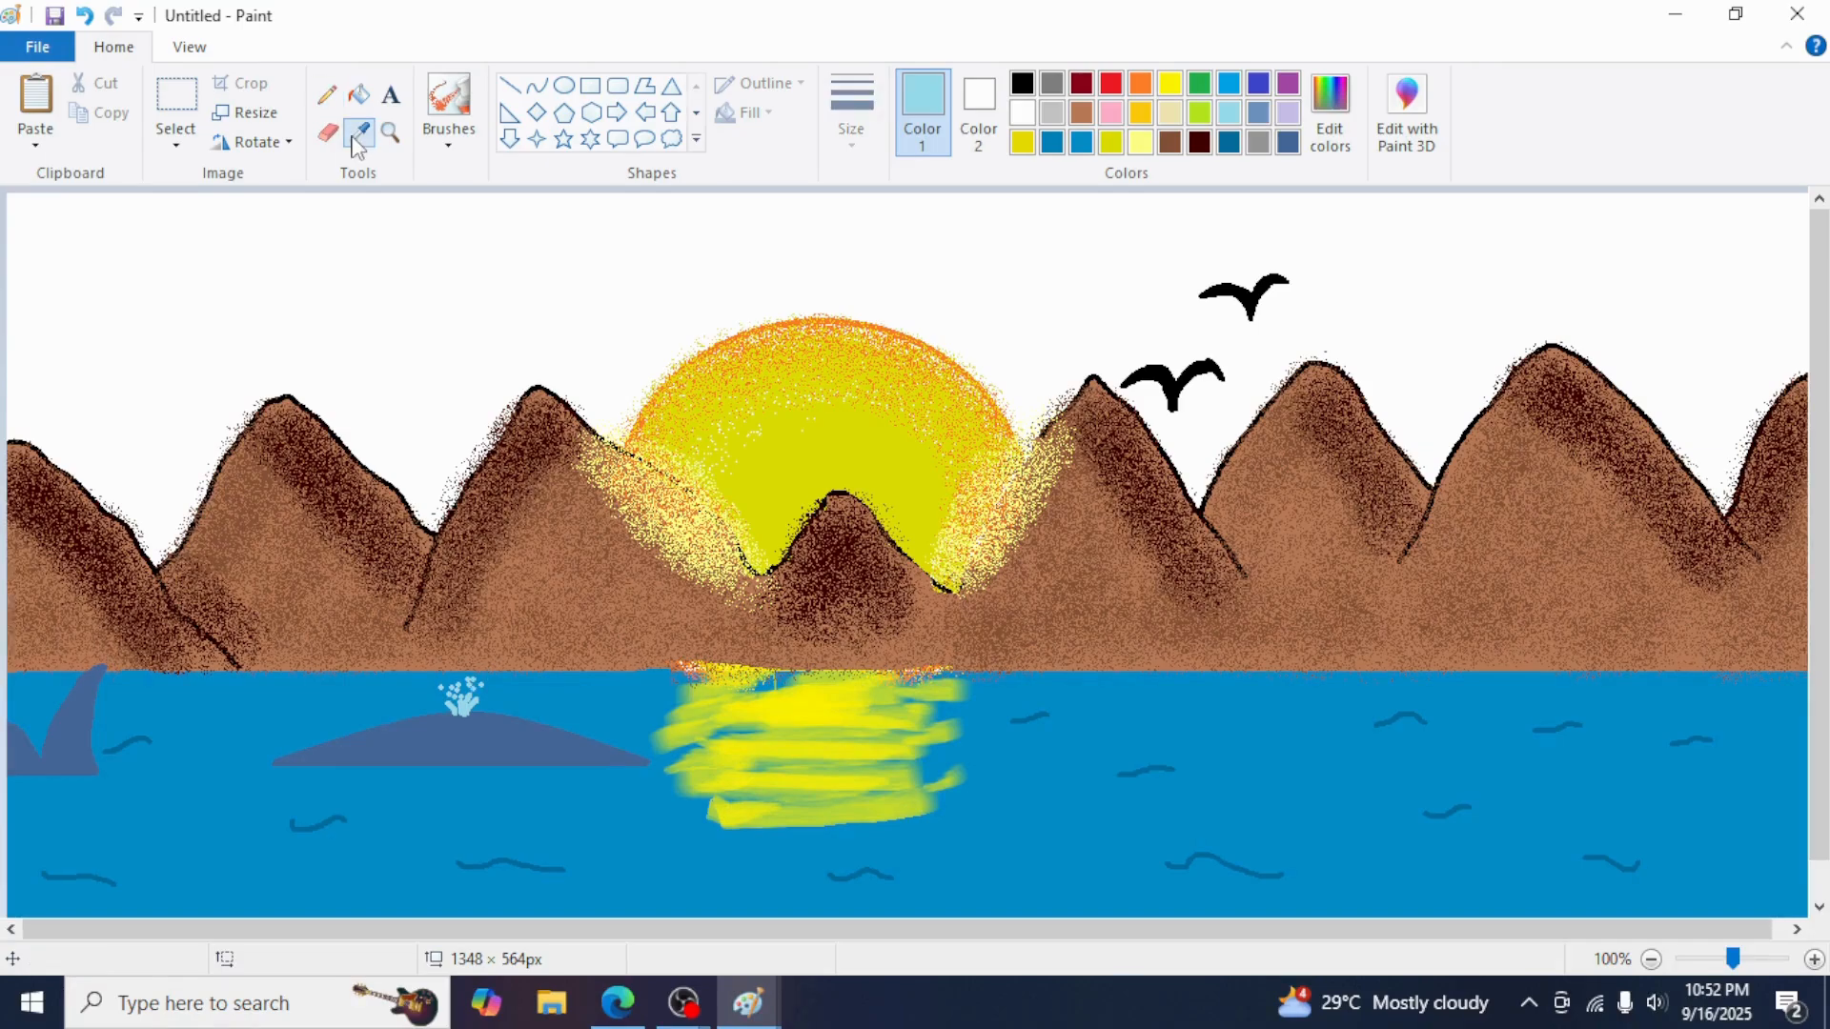
pyautogui.click(59, 758)
pyautogui.click(1329, 114)
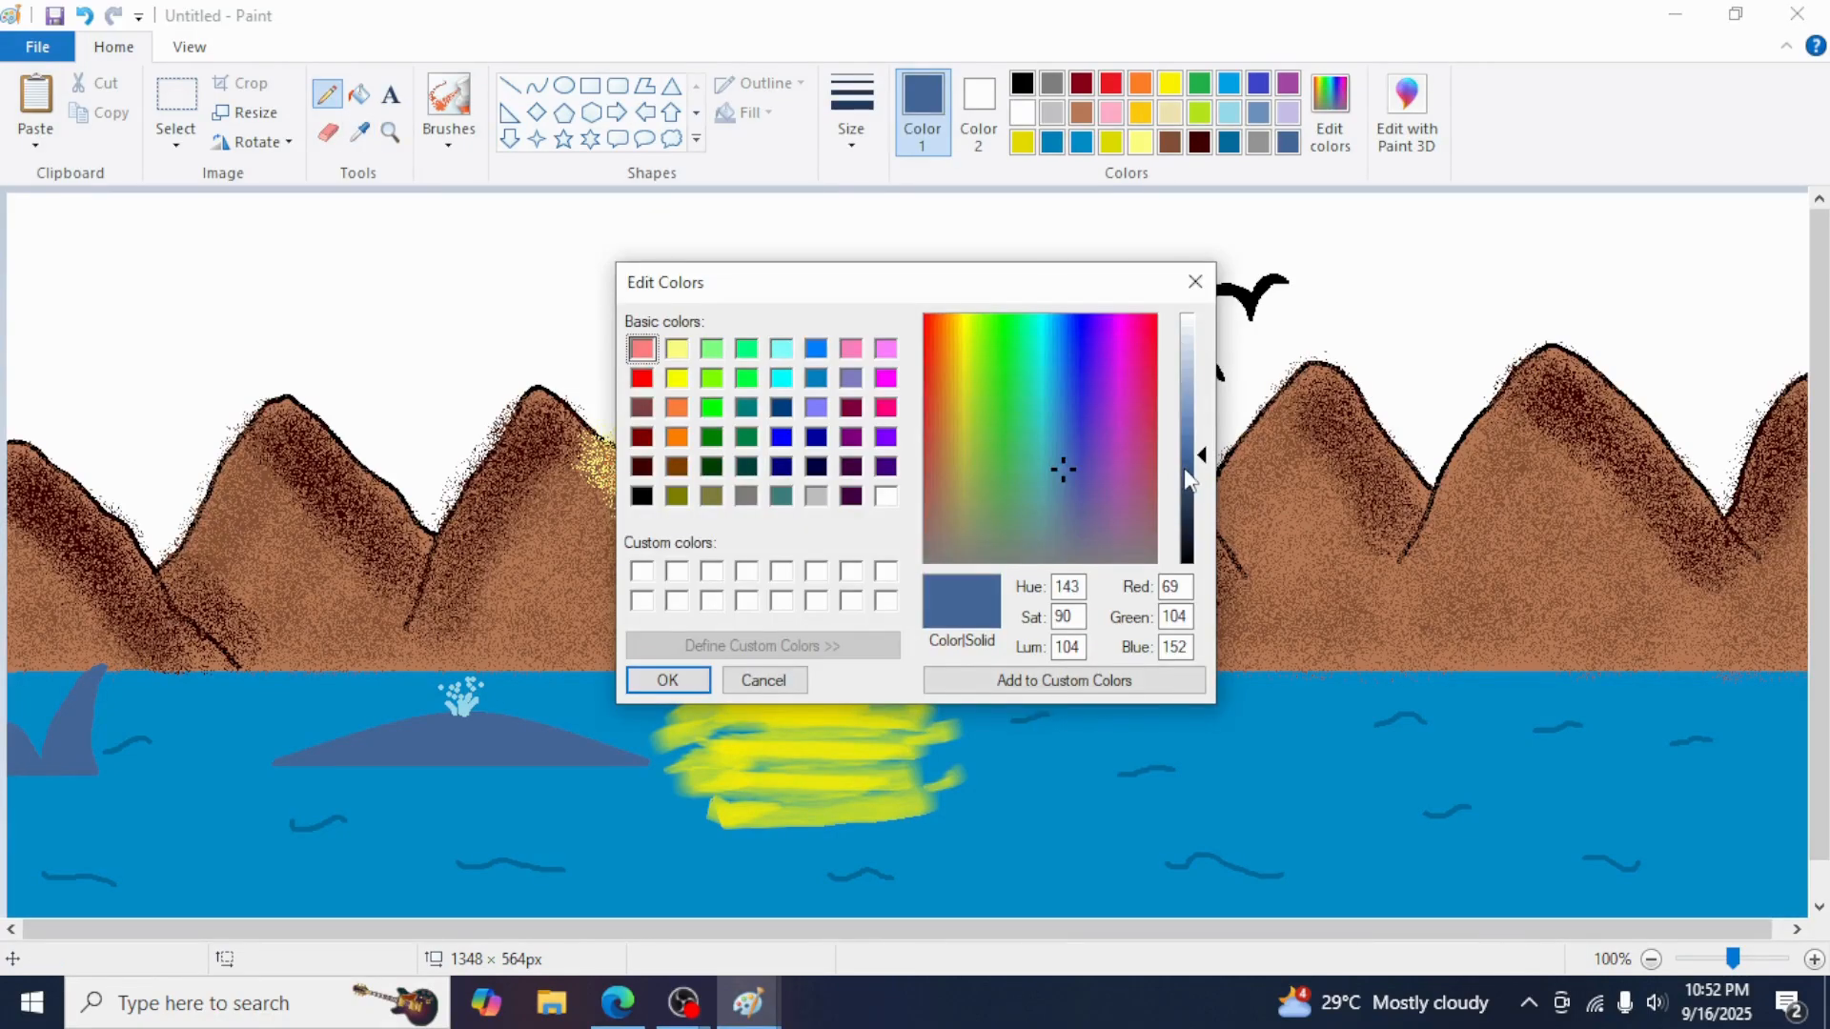